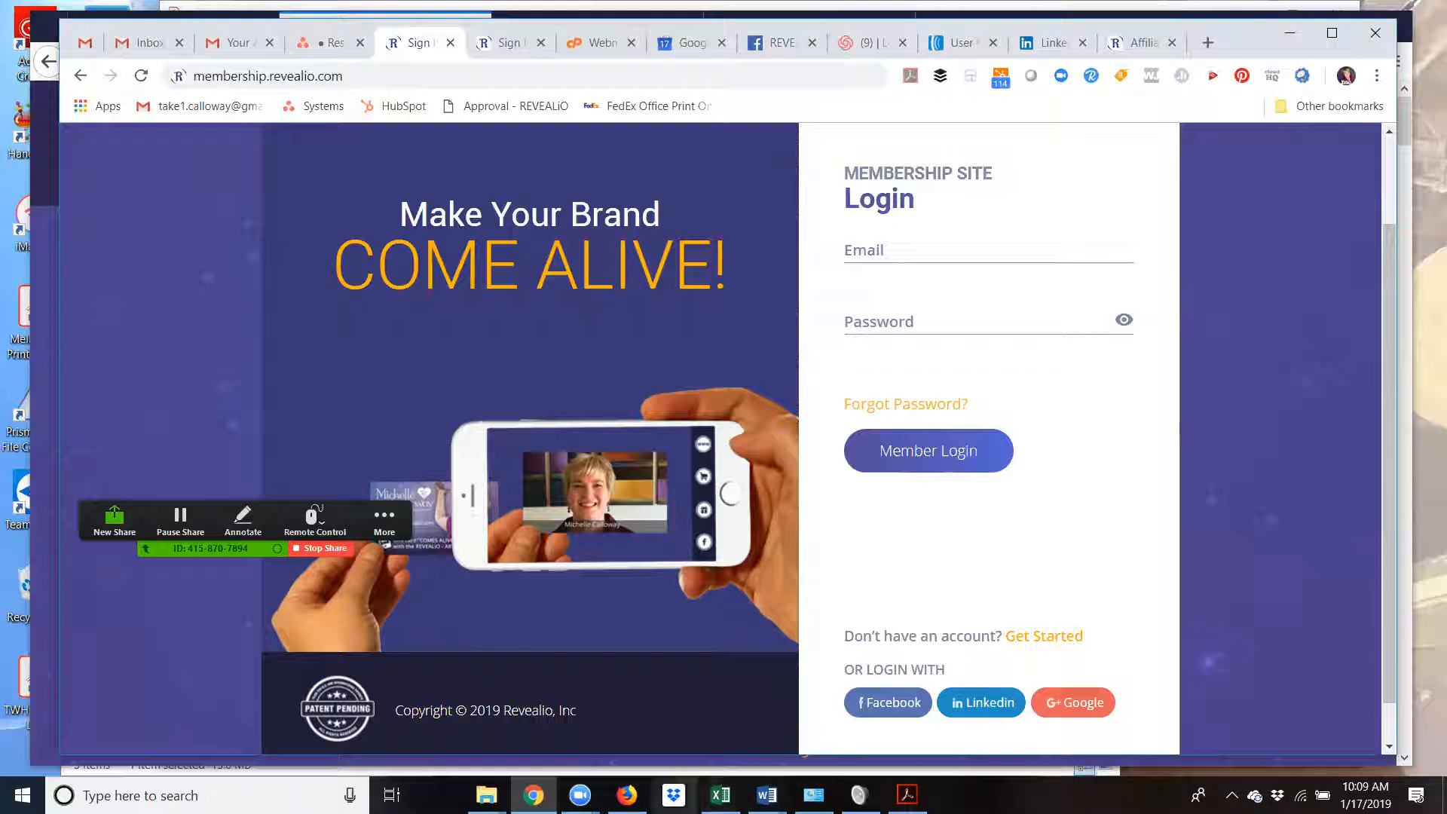
- Switch to the Firefox window showing the revealio.com/sales page
left_click(628, 795)
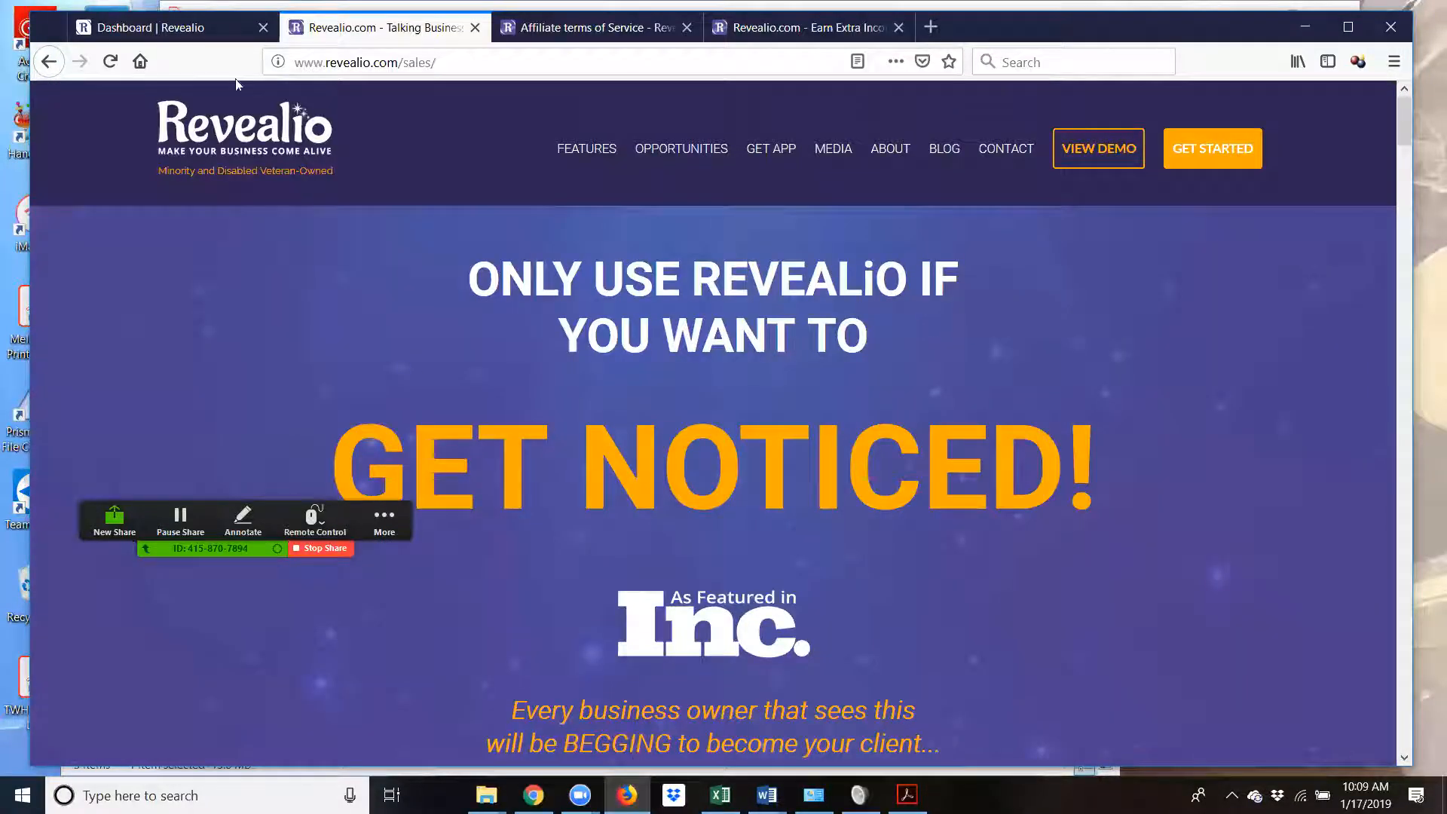
- Open the Dashboard | Revealio tab, look over the empty dashboard, and choose Select membership
left_click(191, 30)
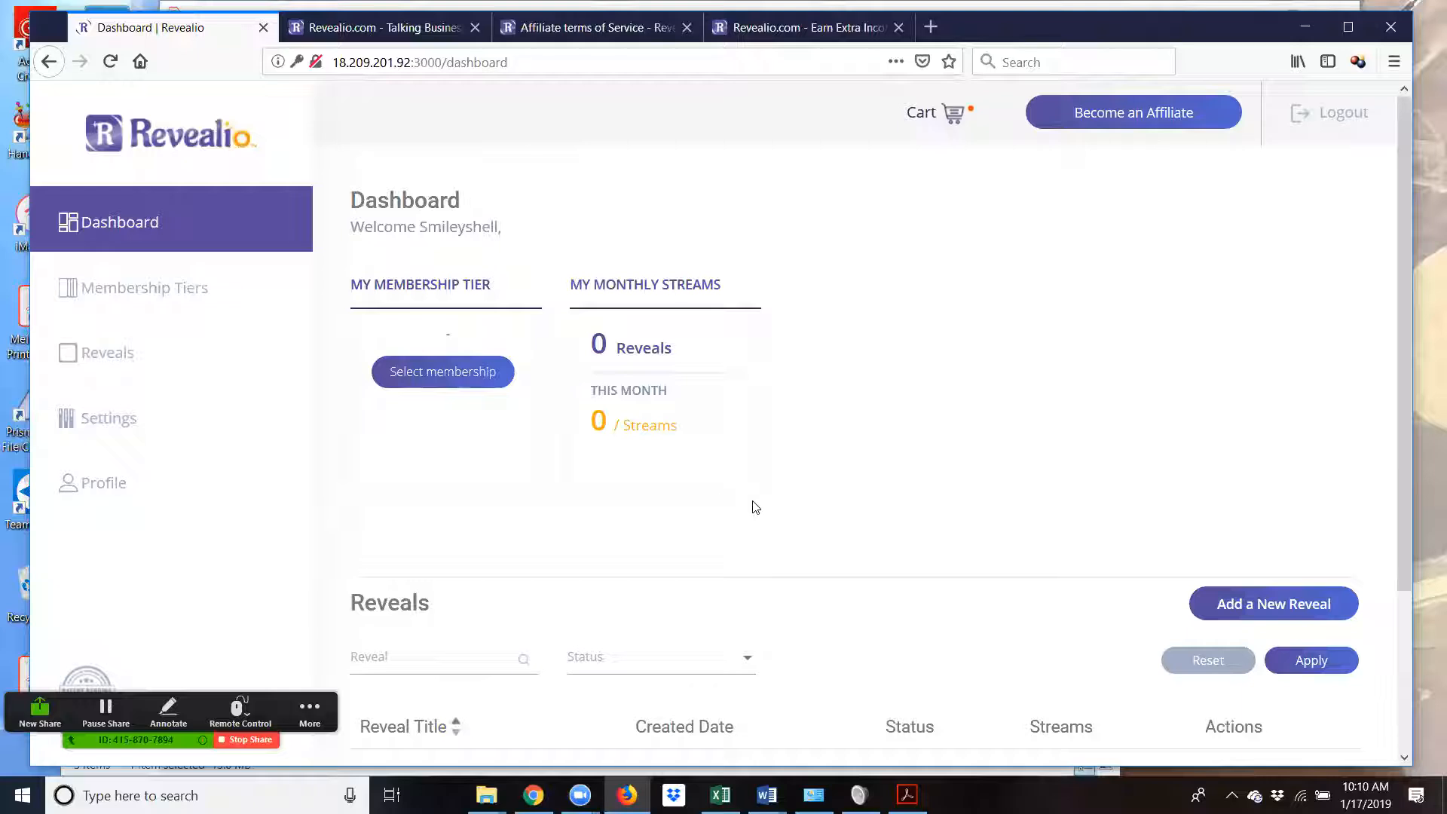
scroll(983, 520, "down", 2)
scroll(942, 513, "down", 2)
scroll(452, 646, "down", 2)
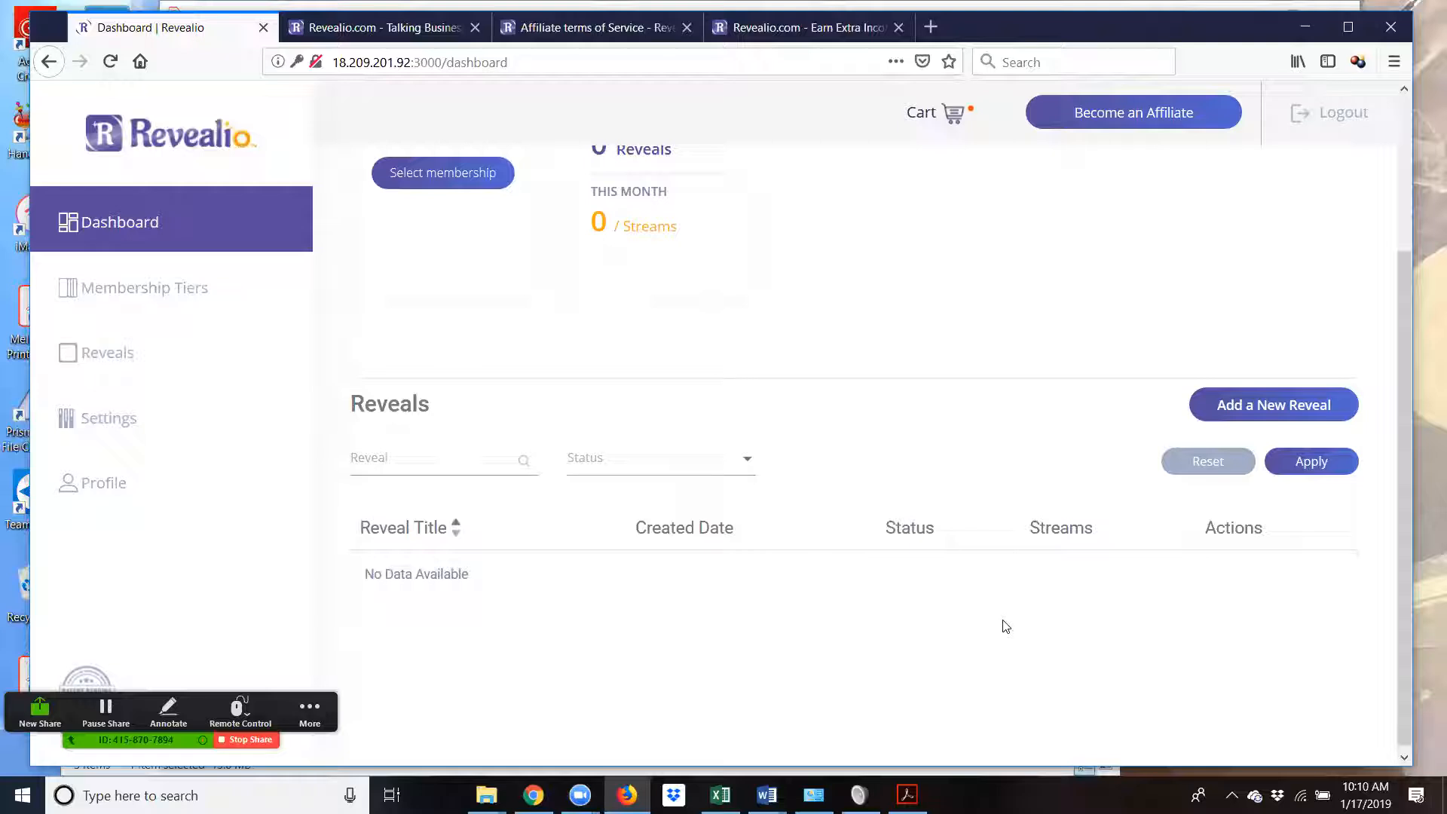
scroll(422, 443, "up", 5)
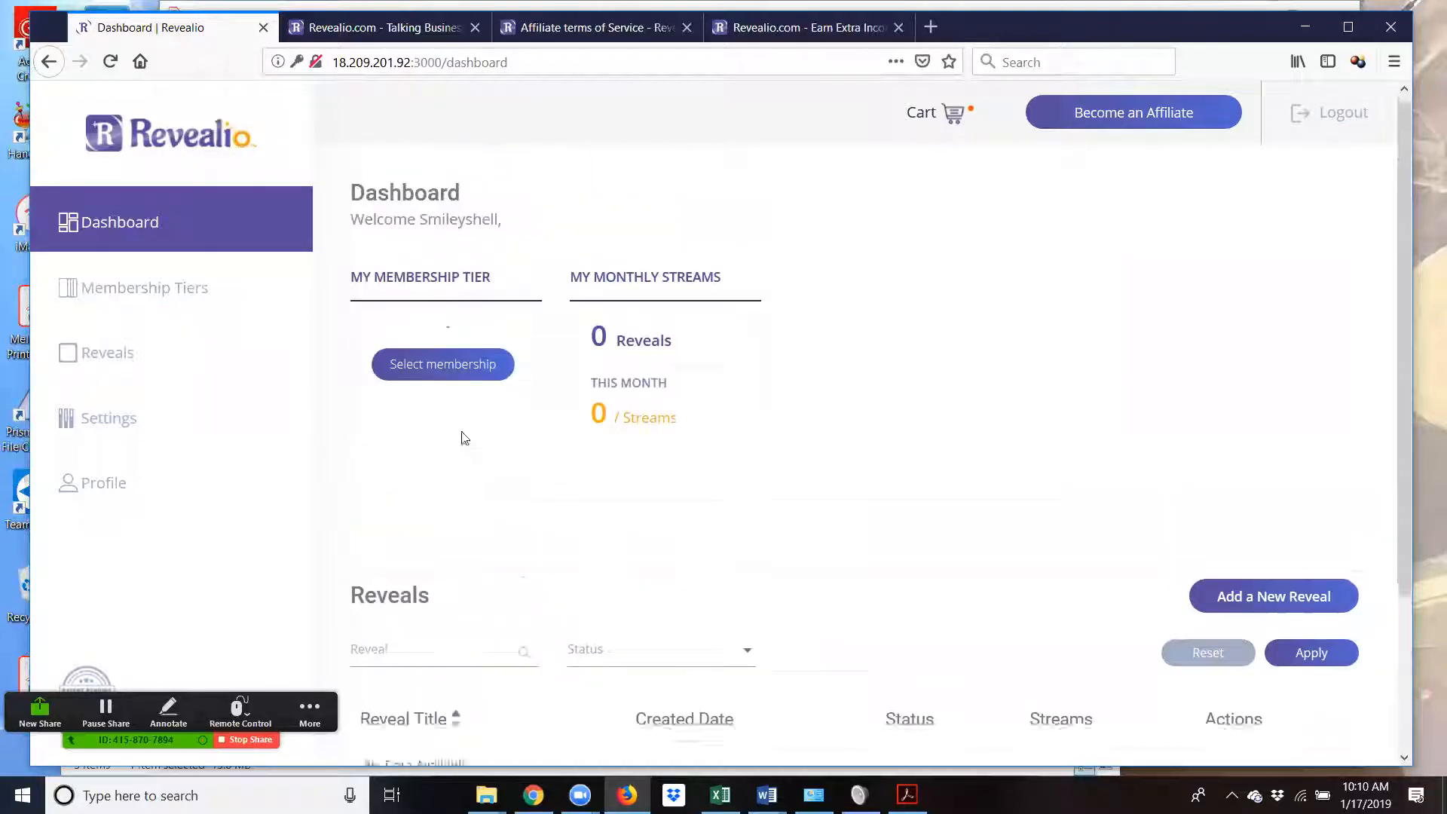
left_click(434, 390)
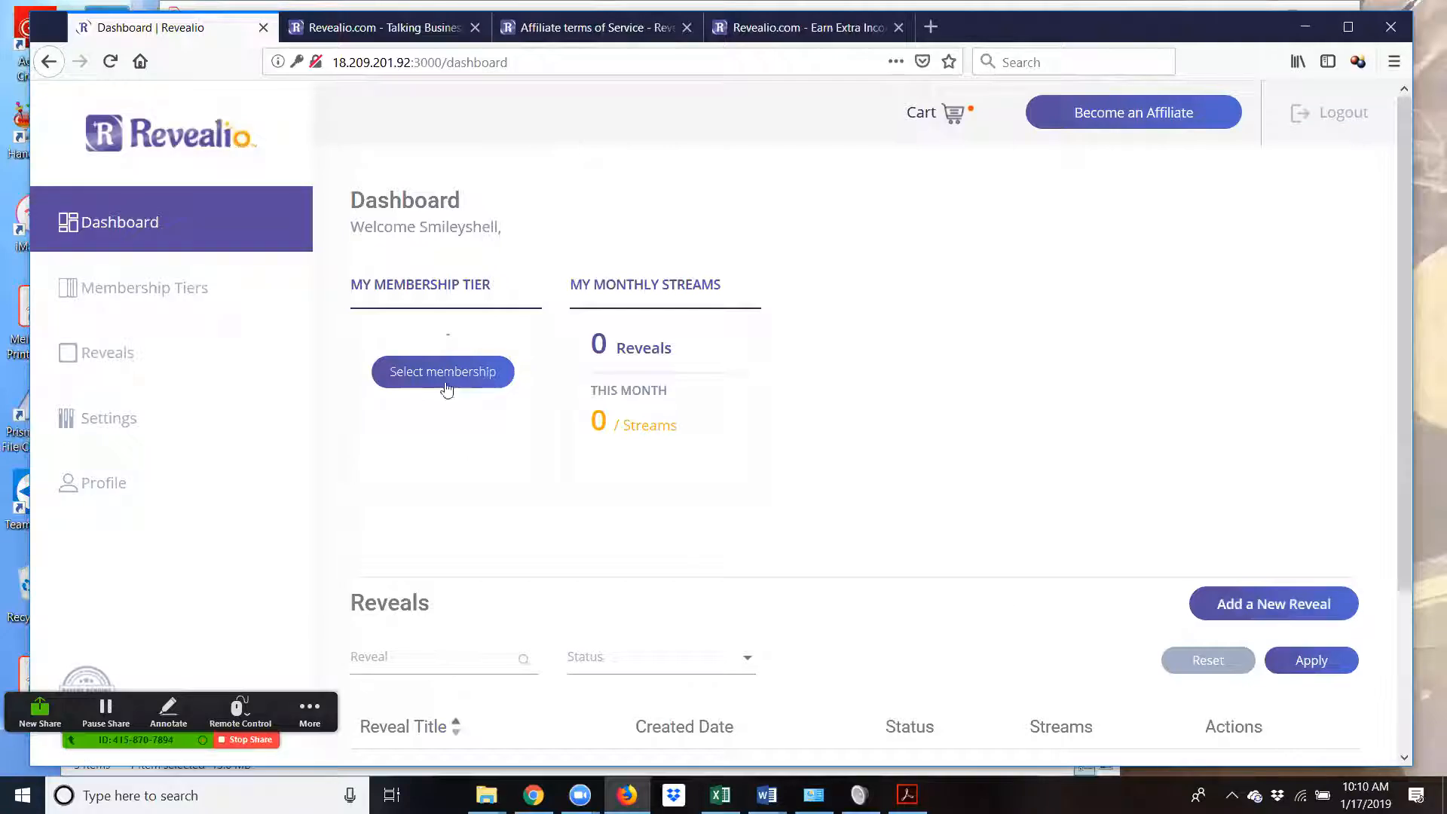
- Select the Basic plan on the Membership Tiers page
left_click(444, 376)
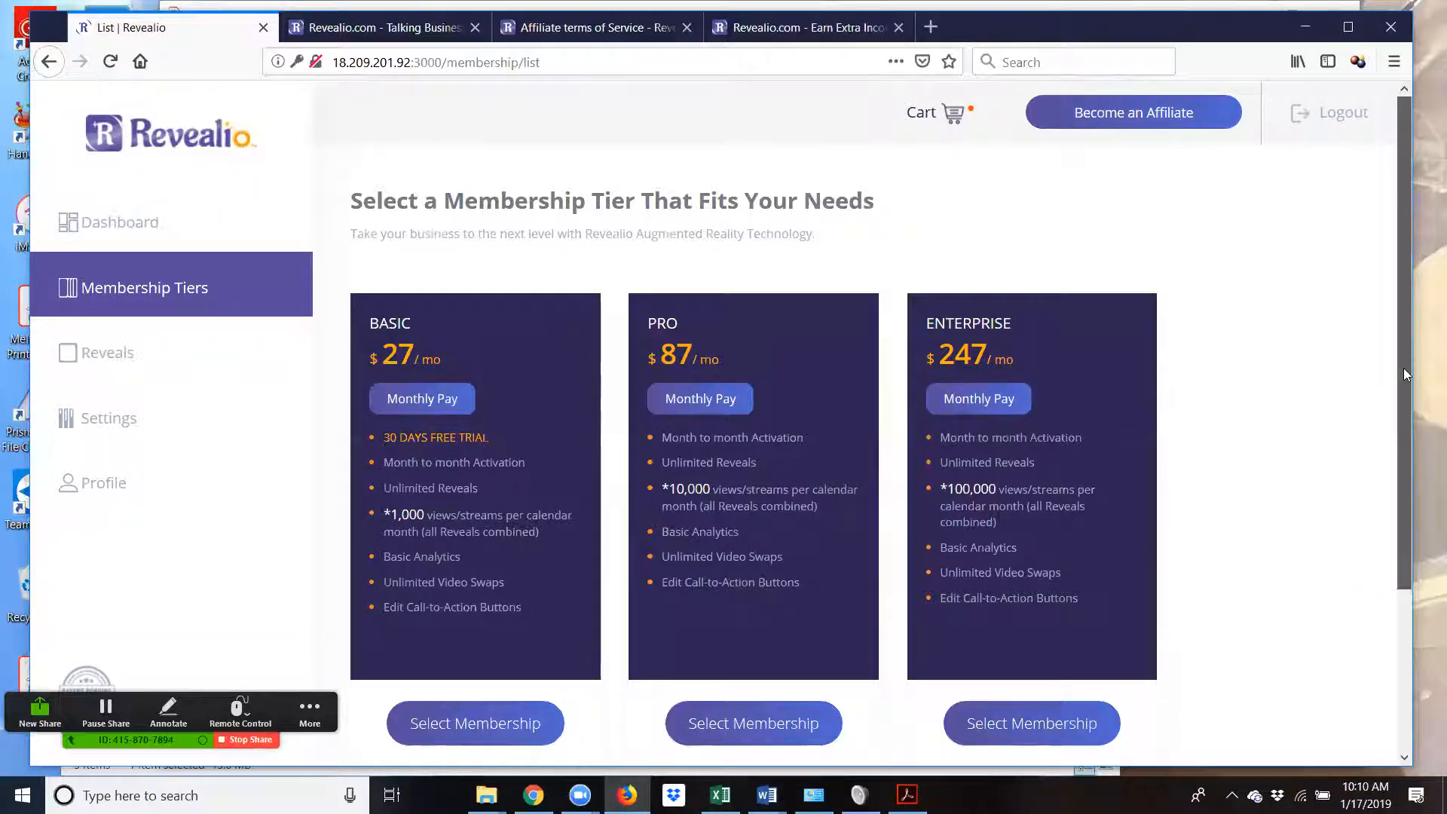
scroll(1404, 392, "down", 1)
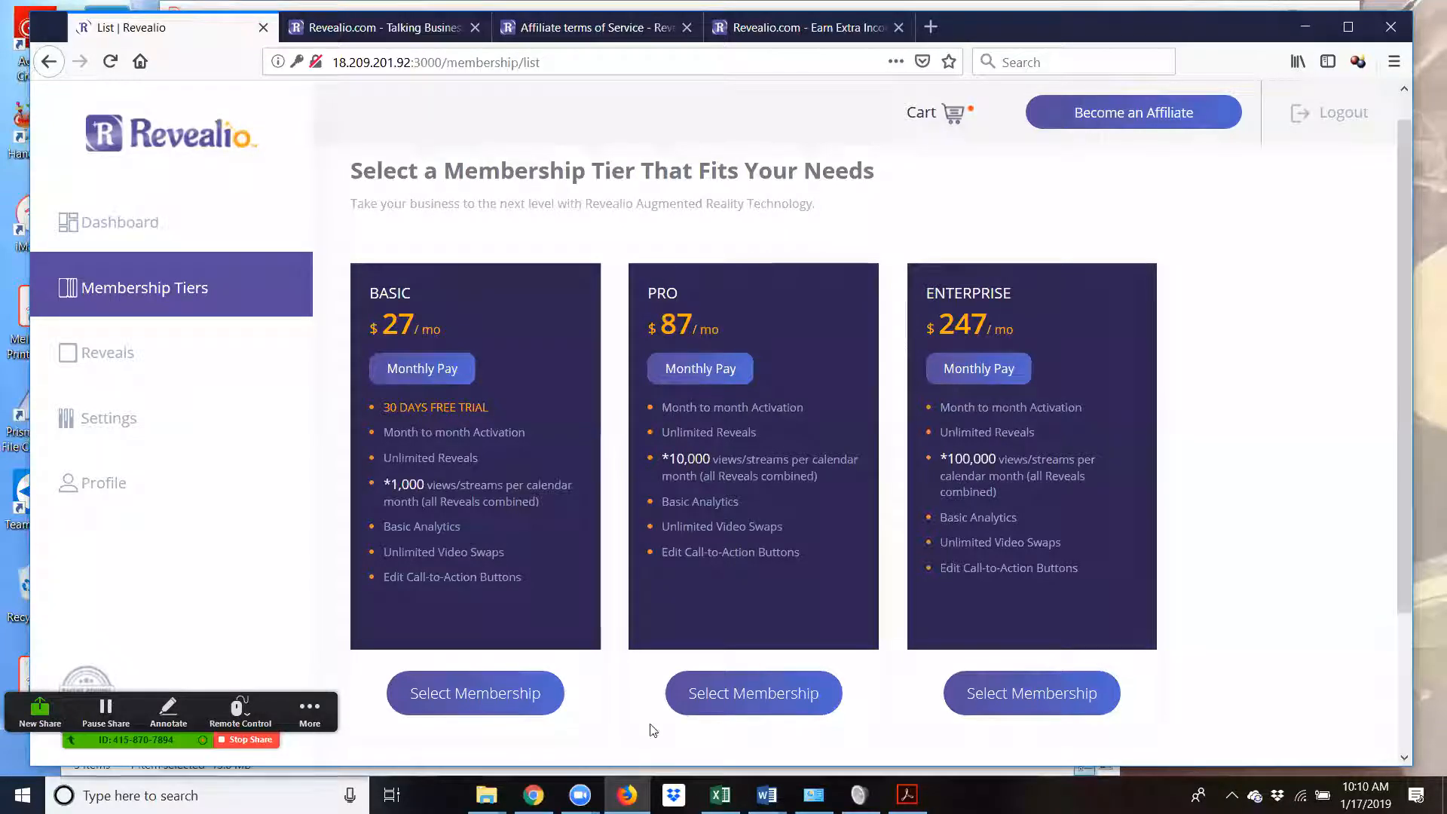
left_click(470, 702)
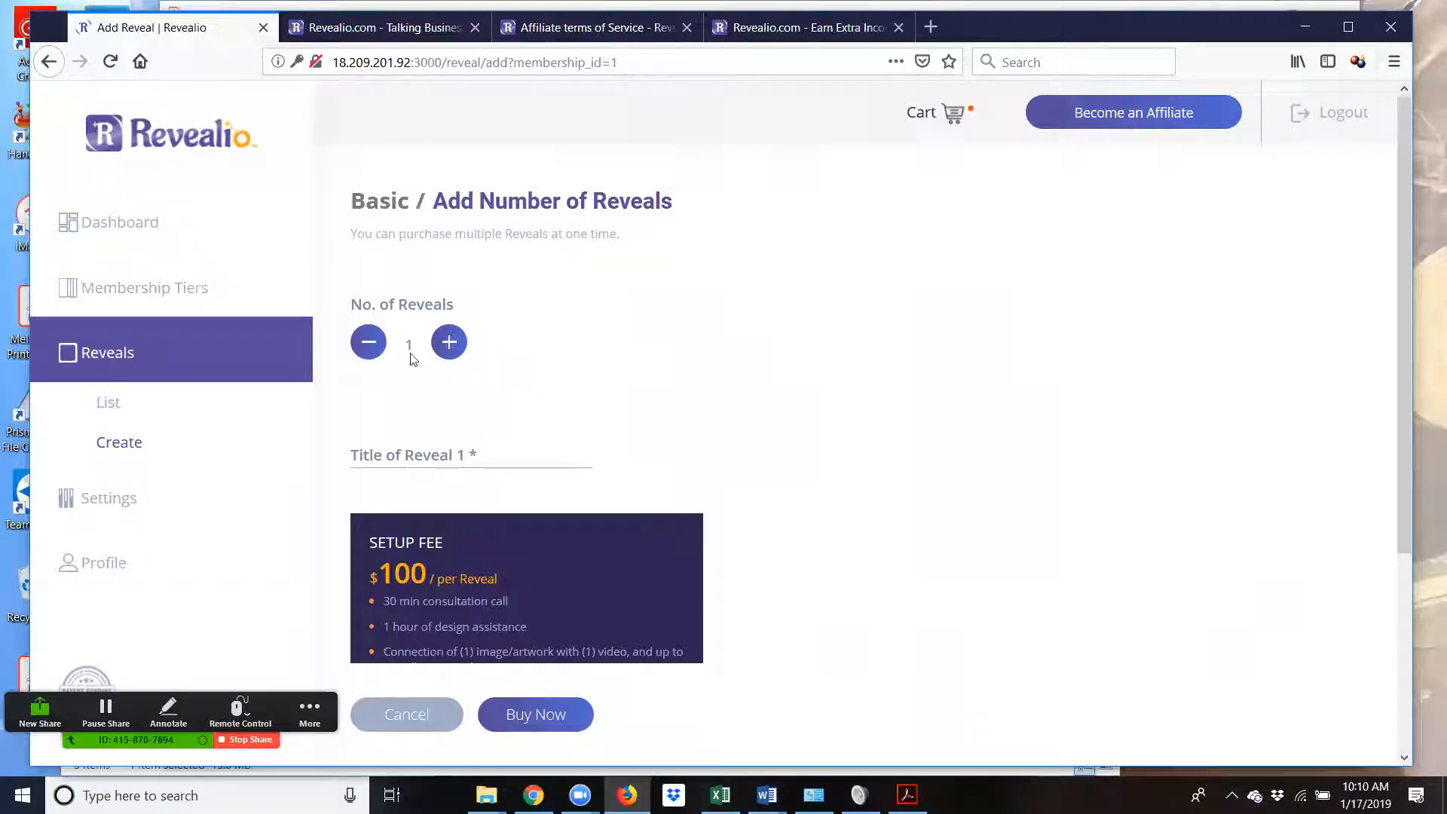
- Title reveal 1 'MC Test 1' and buy the Basic tier with it
left_click(472, 457)
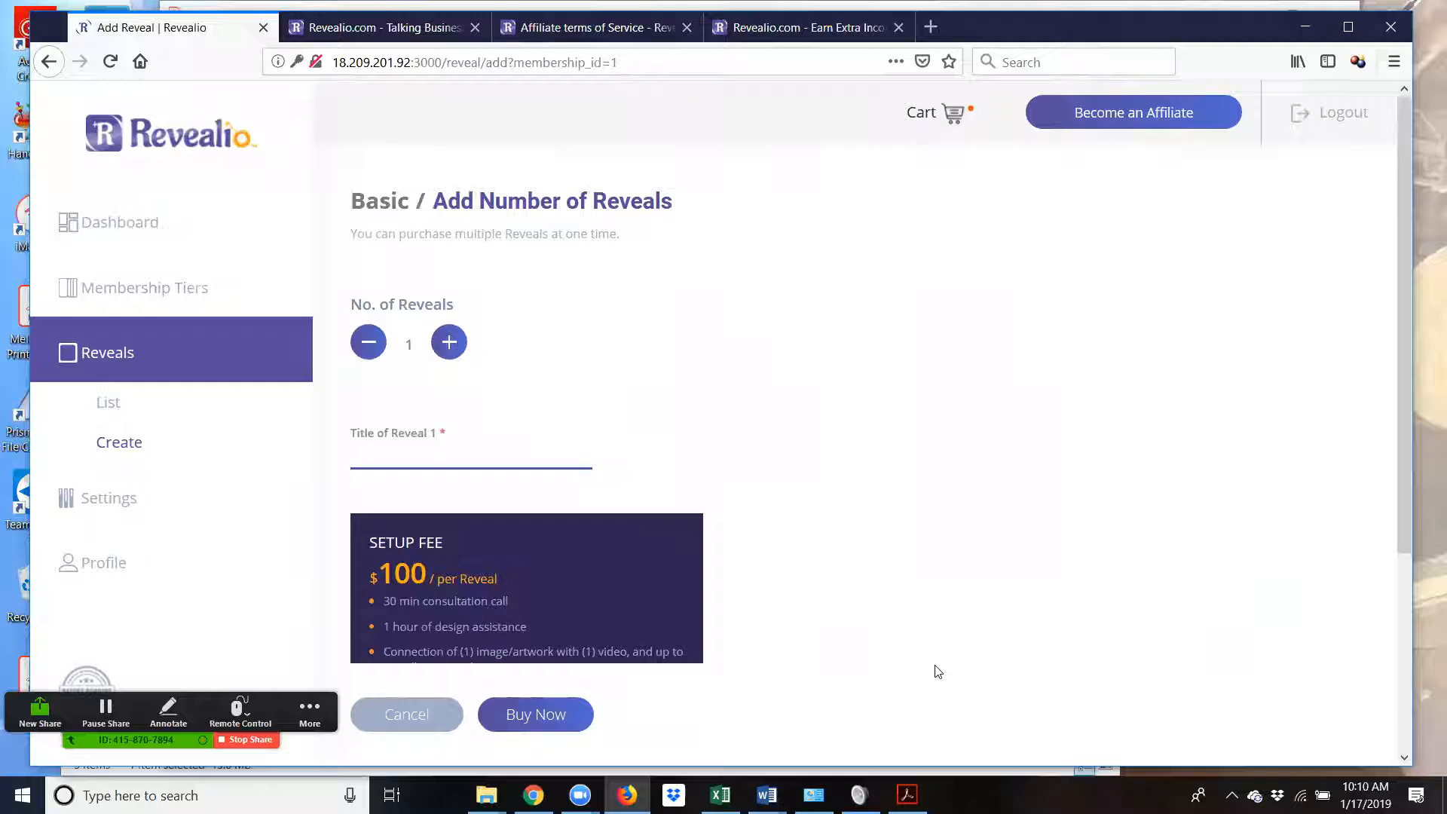
type("MCB")
key("BackSpace")
type("Test 1")
scroll(728, 475, "down", 5)
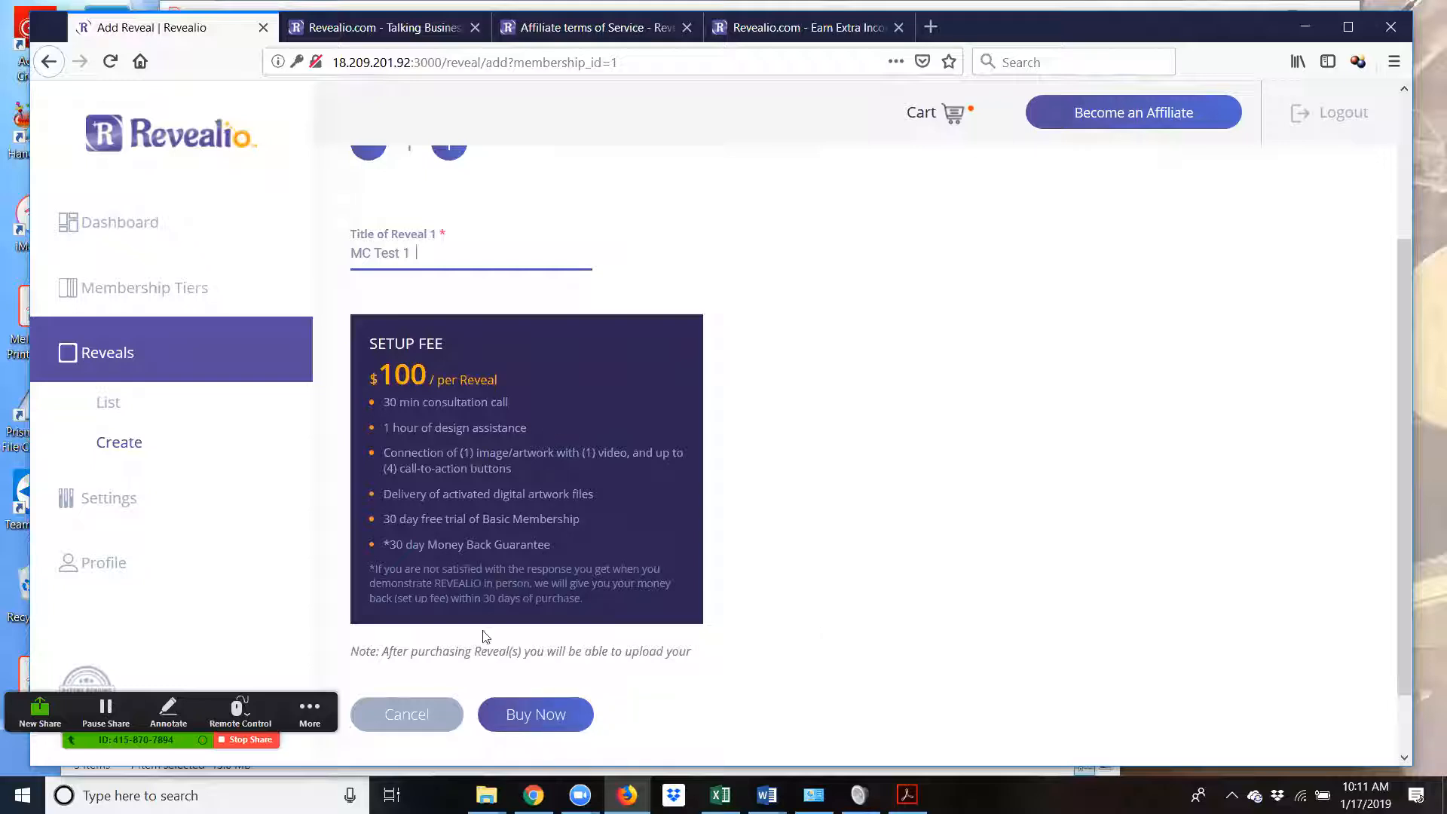
left_click(532, 722)
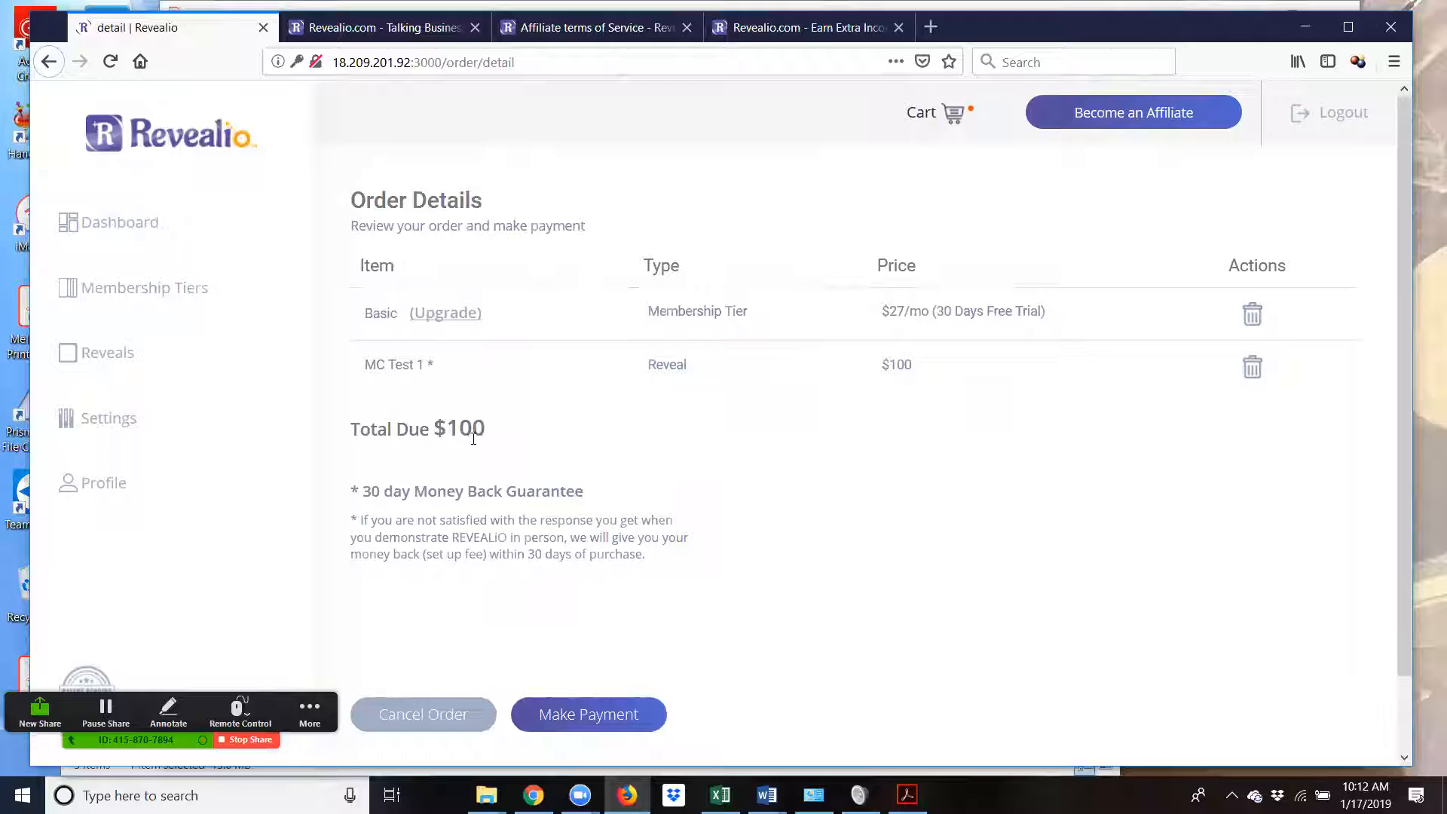
- Check the $100 order for Basic tier and MC Test 1, then proceed to Make Payment
scroll(808, 501, "down", 1)
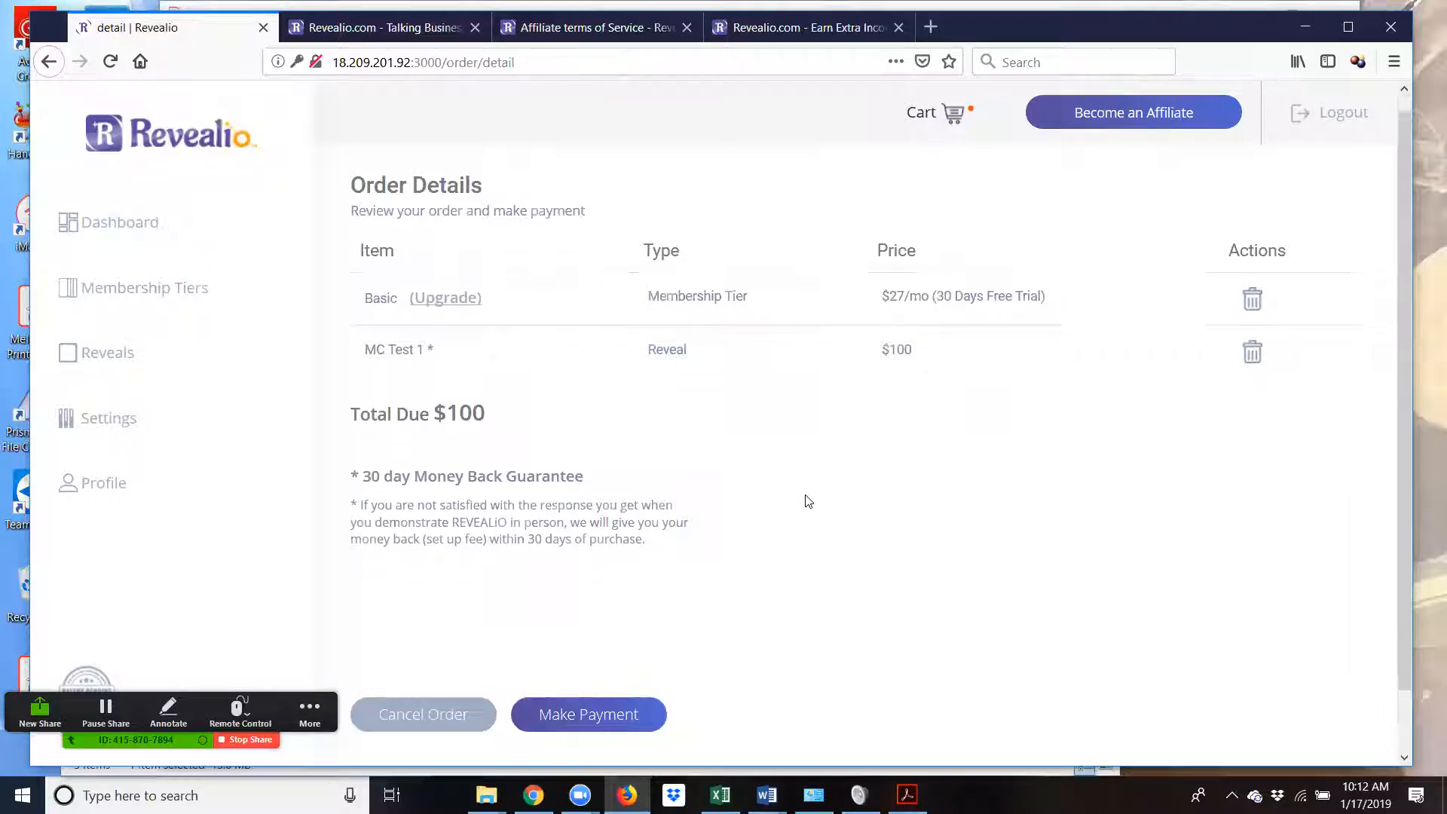
scroll(809, 502, "down", 2)
left_click(591, 713)
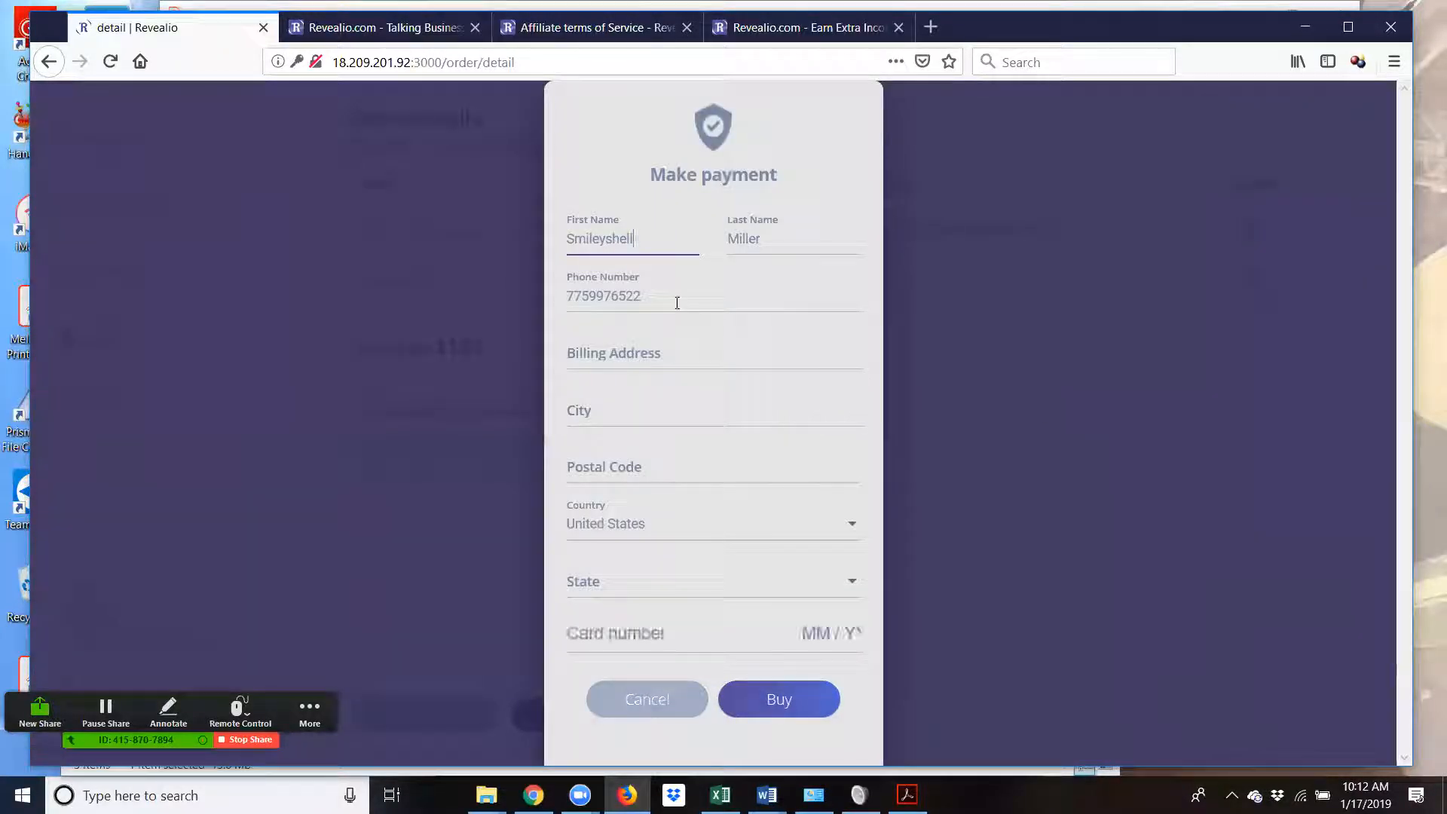
- Enter billing address 'test', city 'test', postal code 12345 and state California
left_click(670, 353)
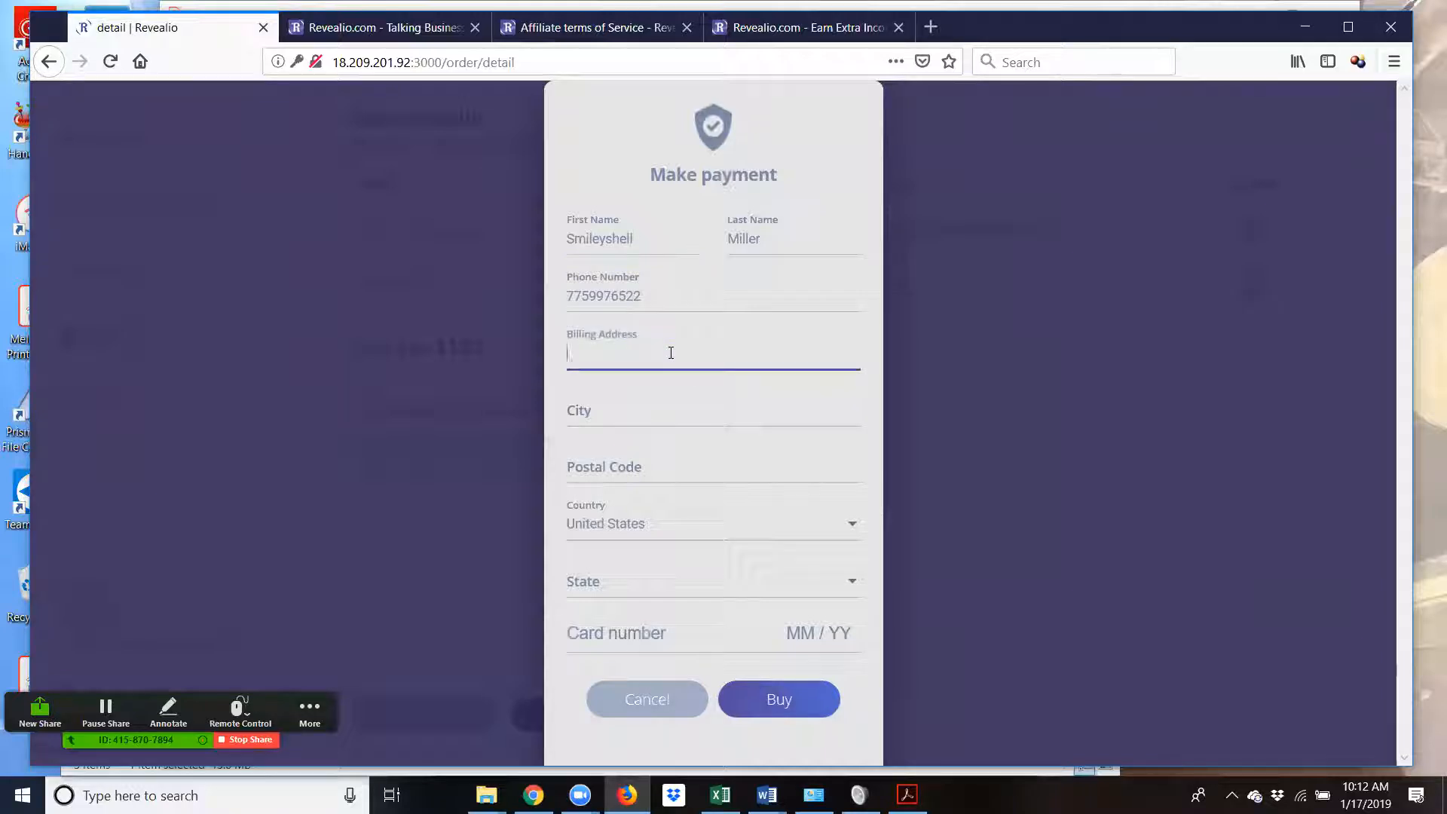
type("test")
key("Tab")
type("test")
key("Tab")
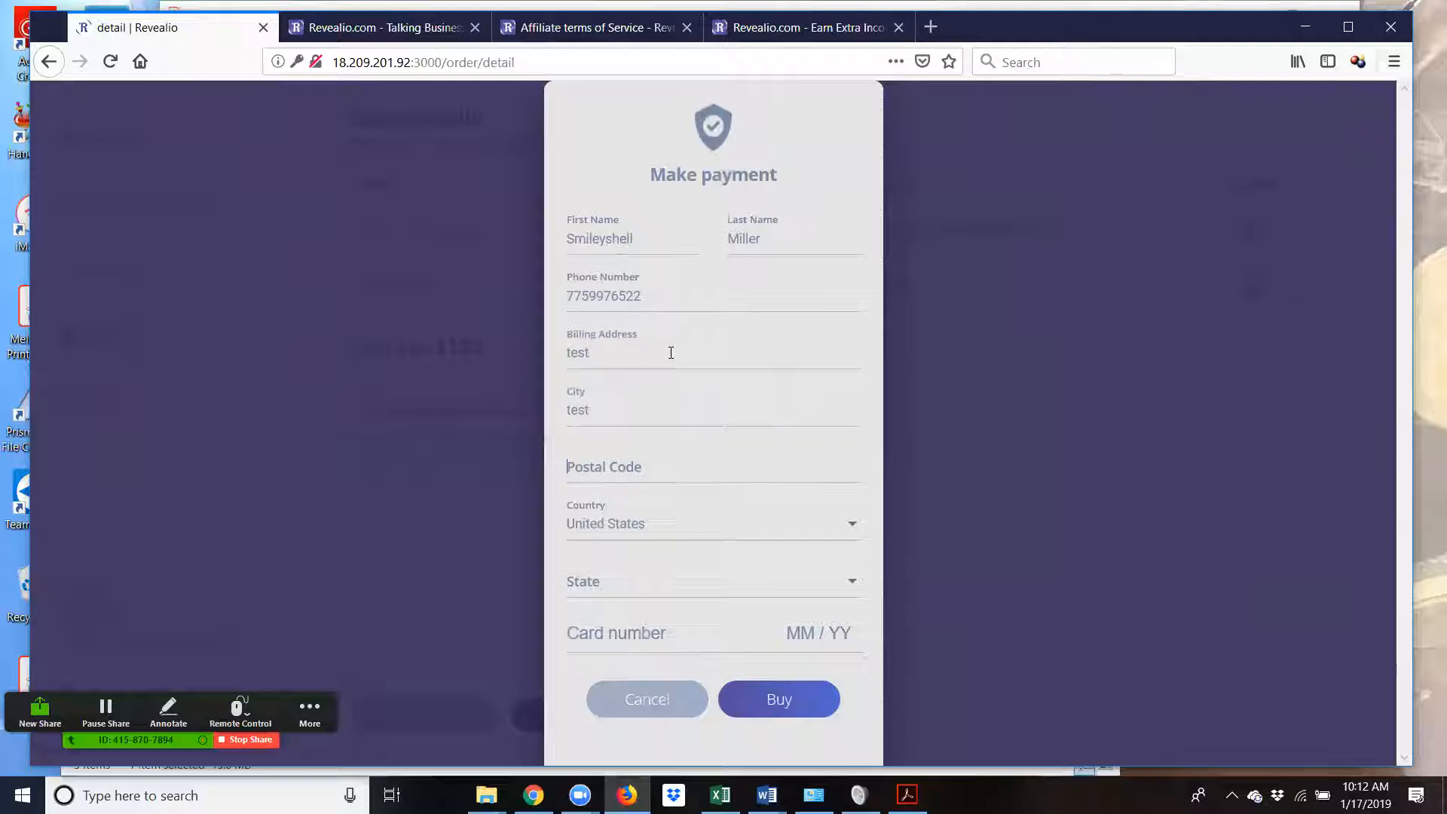
type("12345")
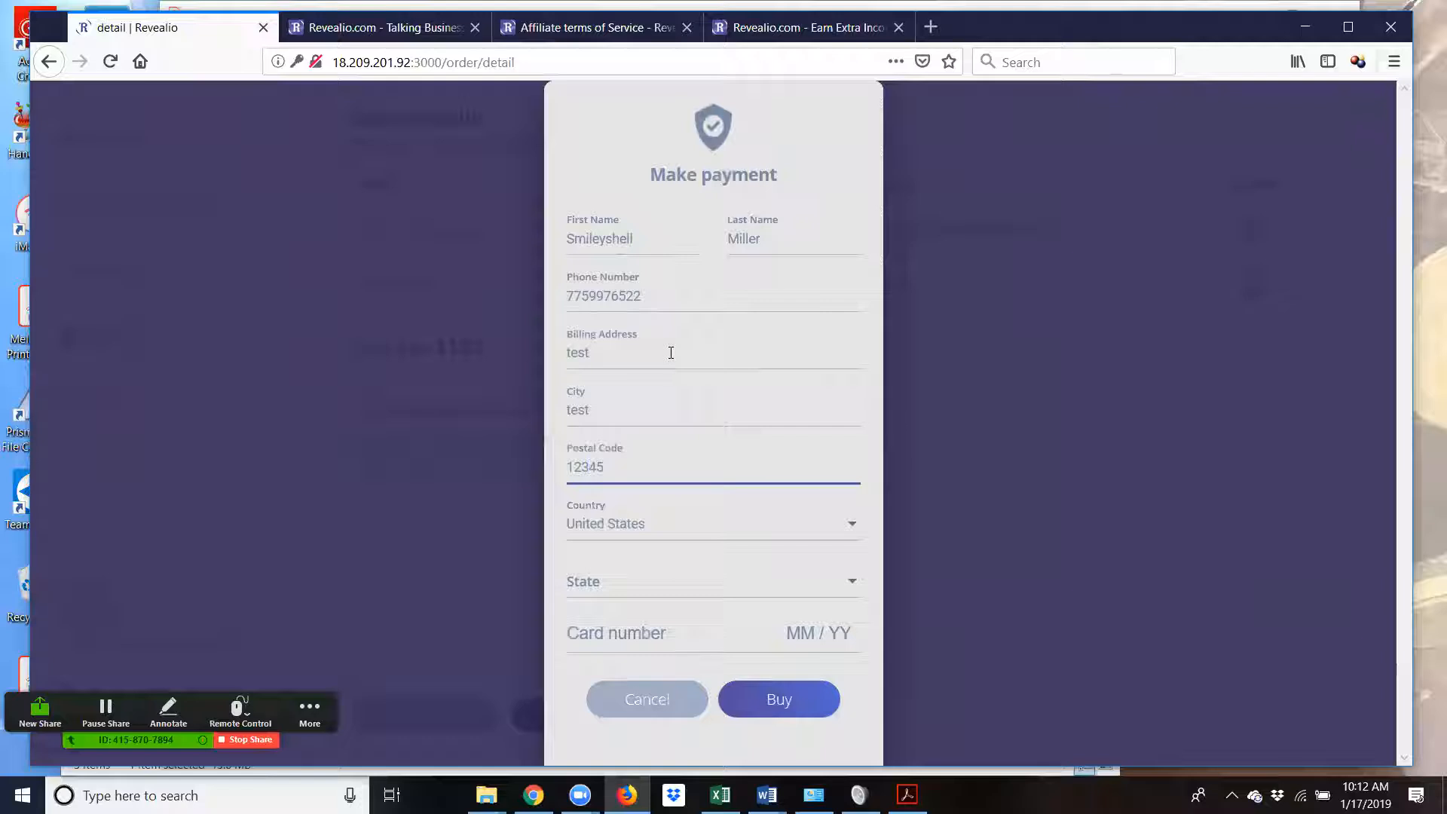
left_click(646, 594)
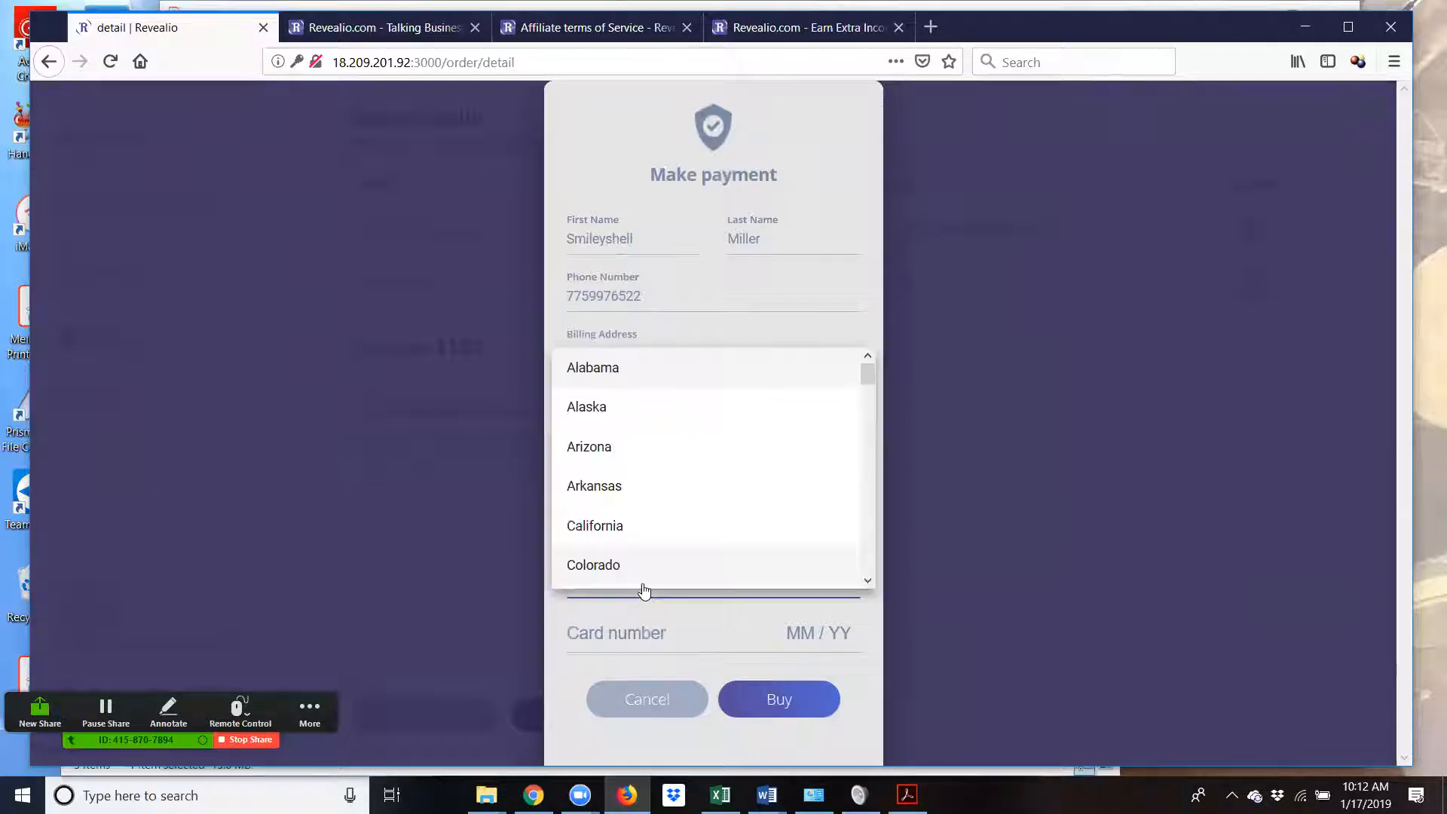
left_click(630, 537)
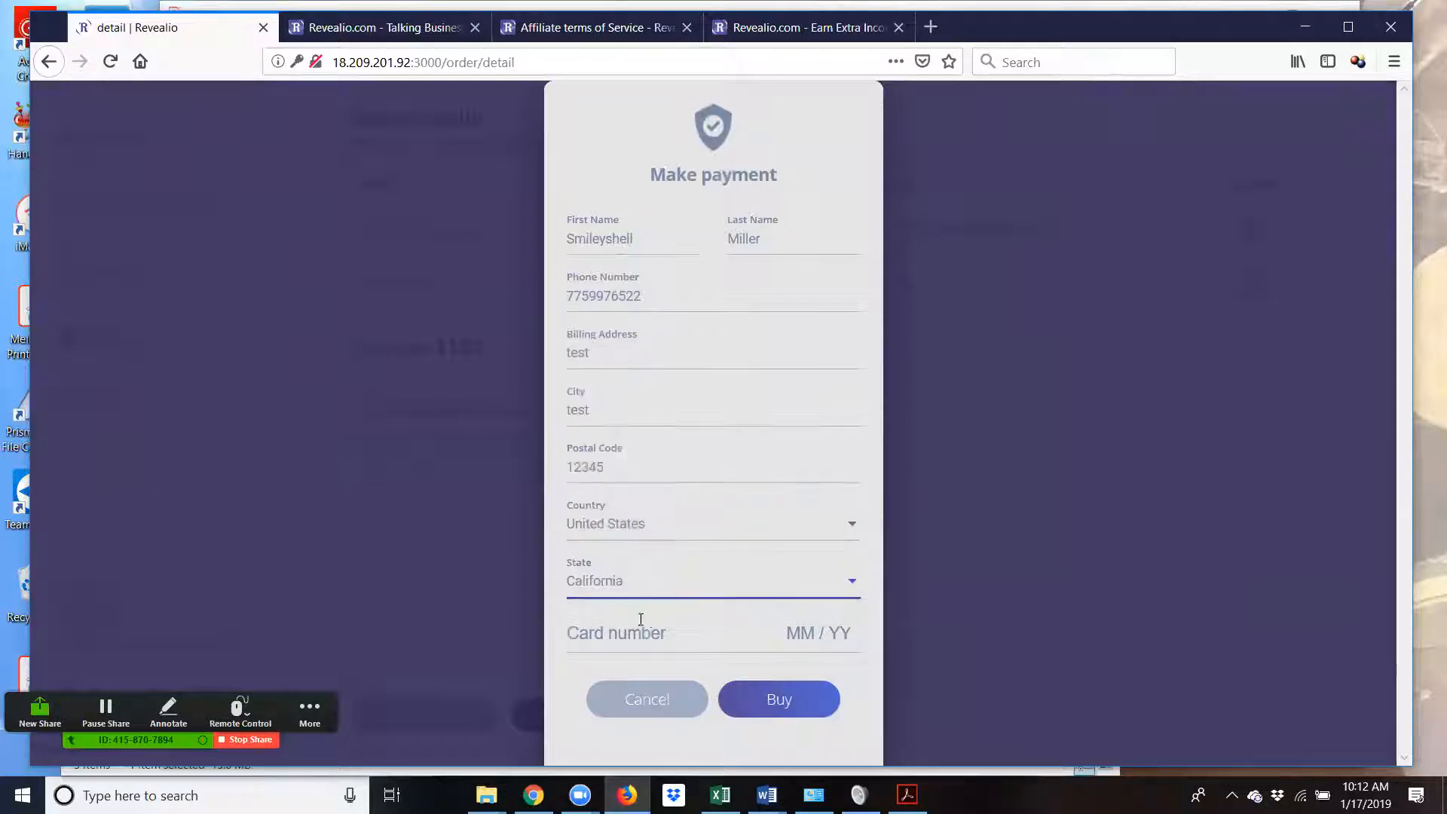
- Enter the test card details and submit the payment with Buy
left_click(634, 626)
type("4242")
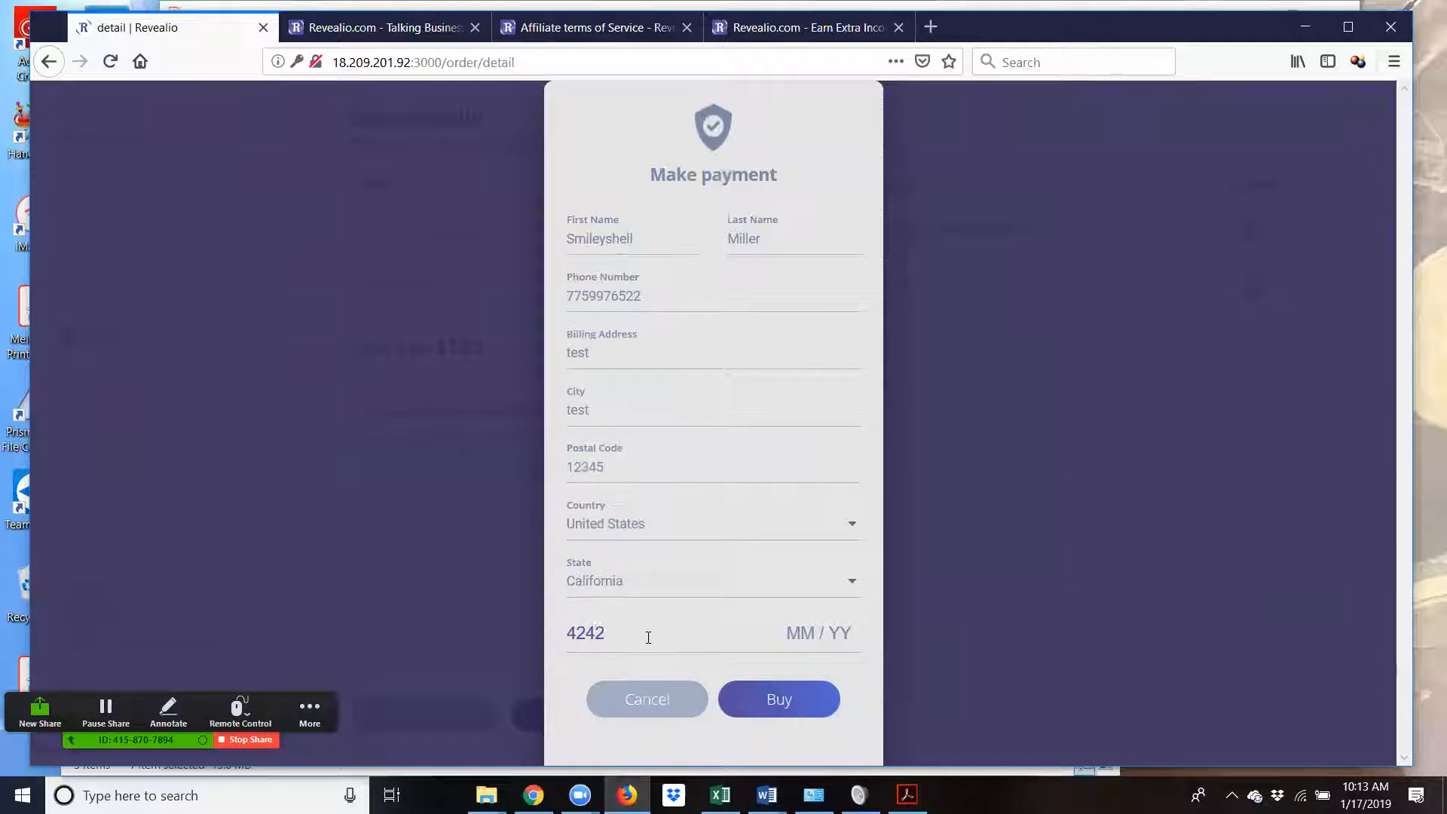
type("42424242")
type("4242")
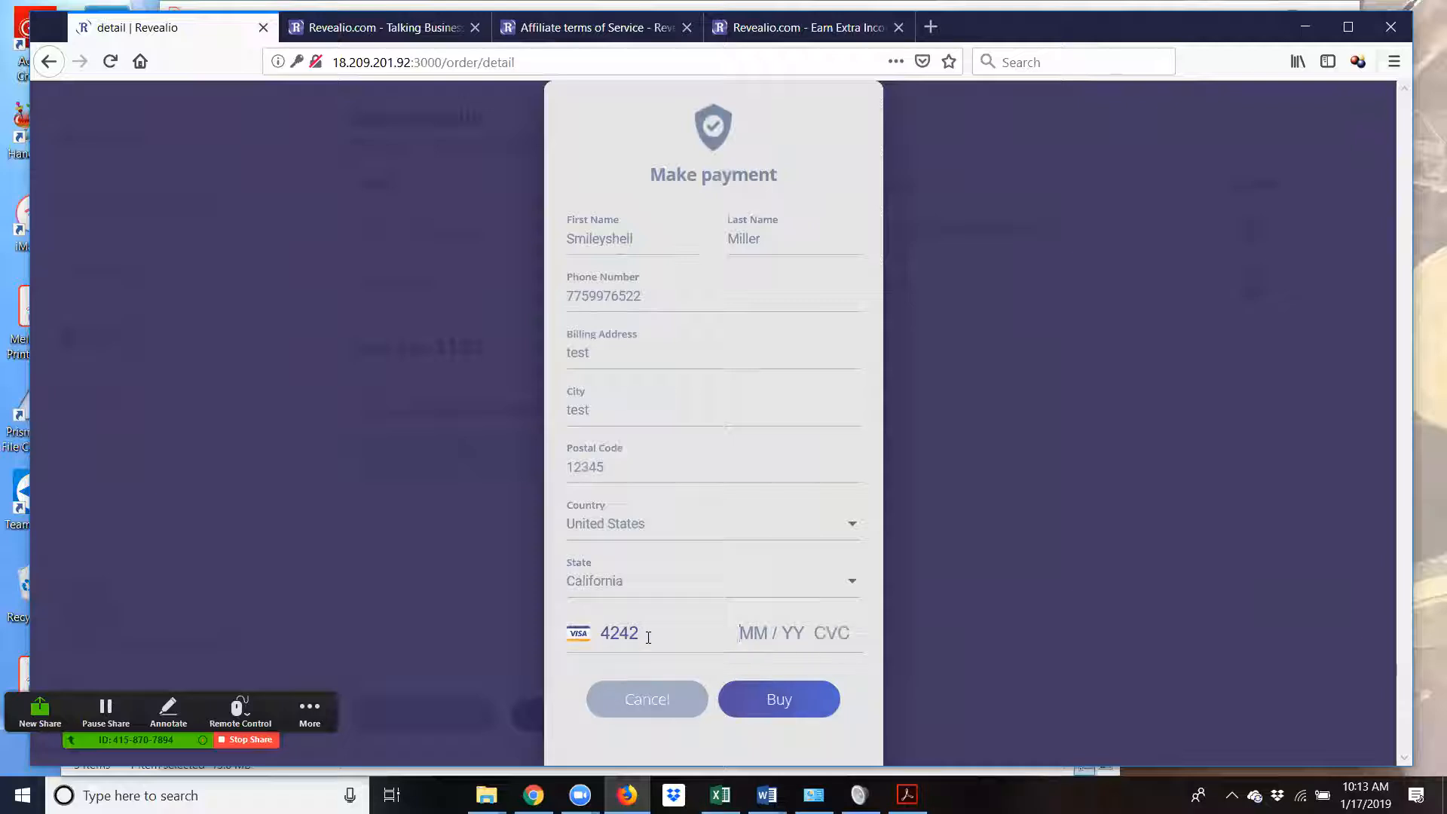
type("04242")
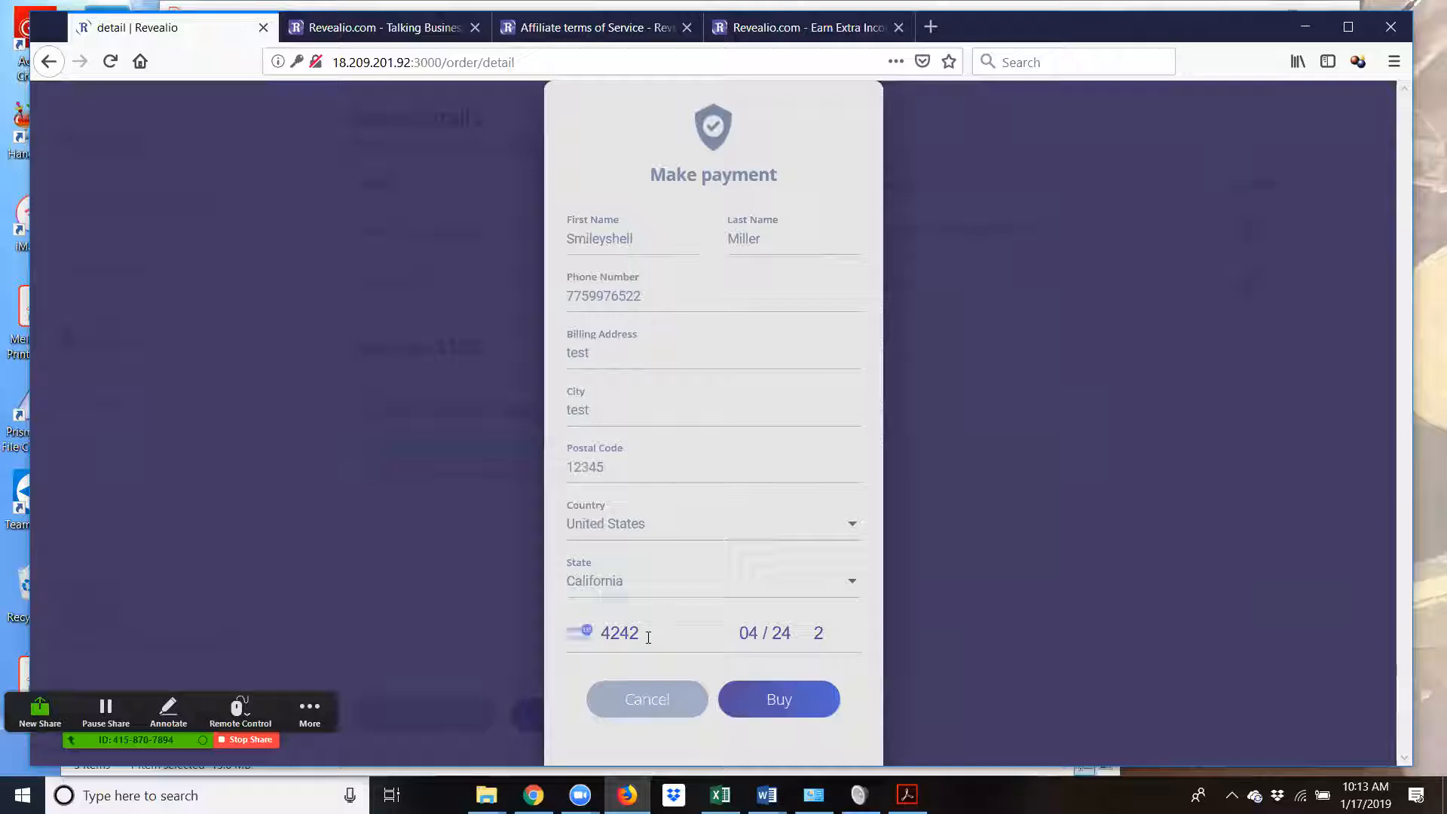
type("42")
left_click(801, 708)
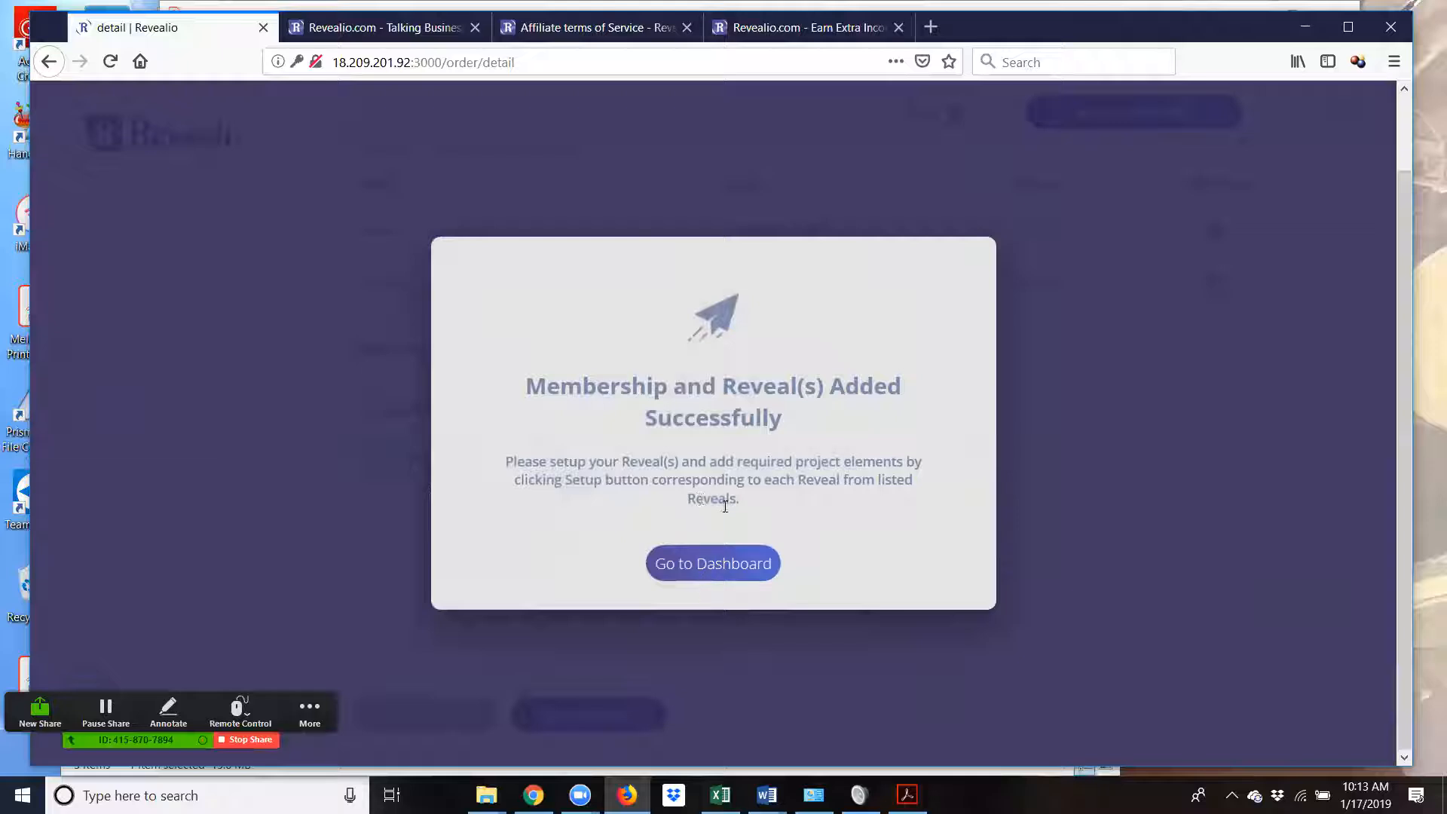
- Go back to the dashboard and open Setup for the MC Test 1 reveal
left_click(697, 566)
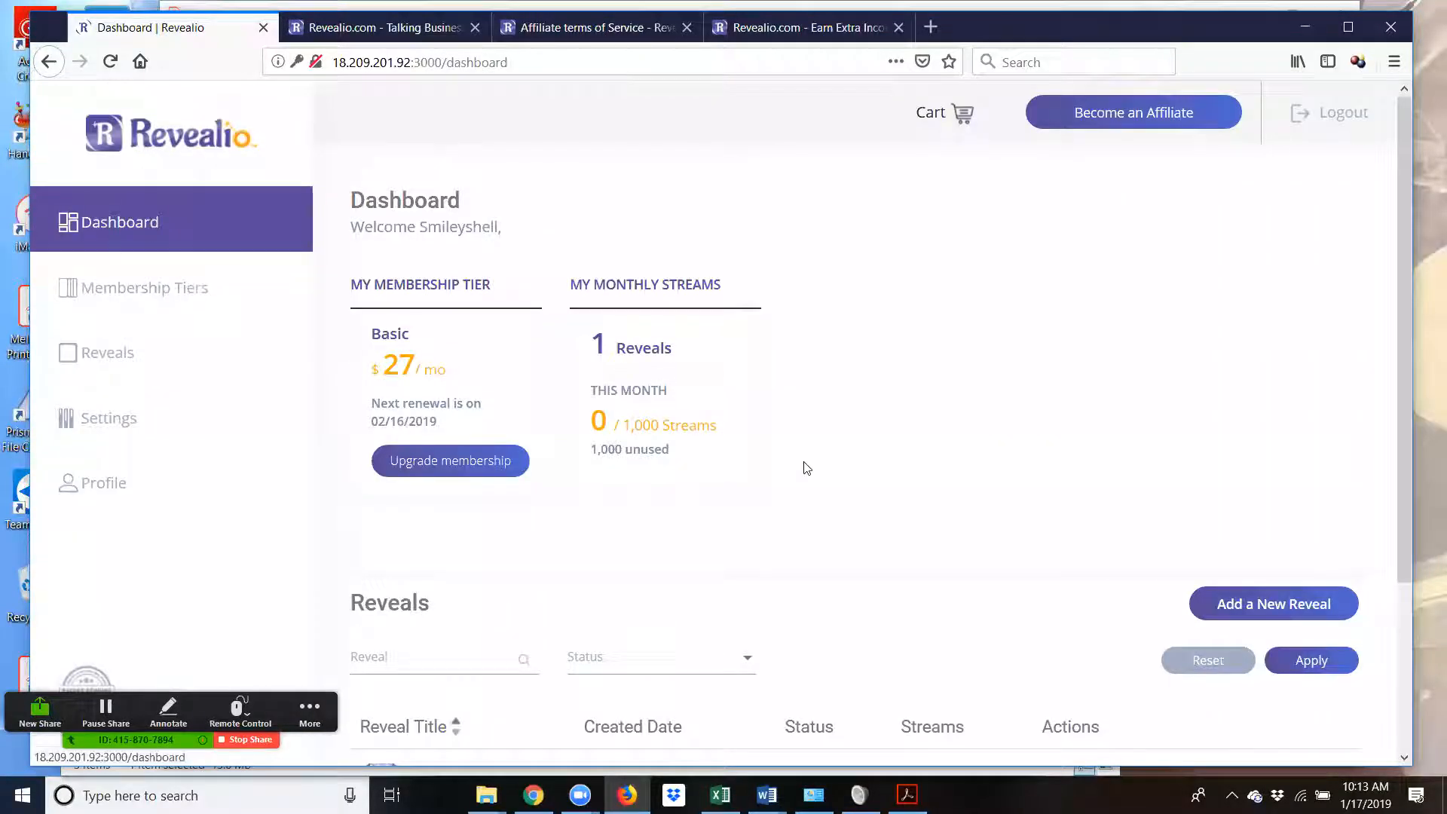
scroll(830, 475, "down", 2)
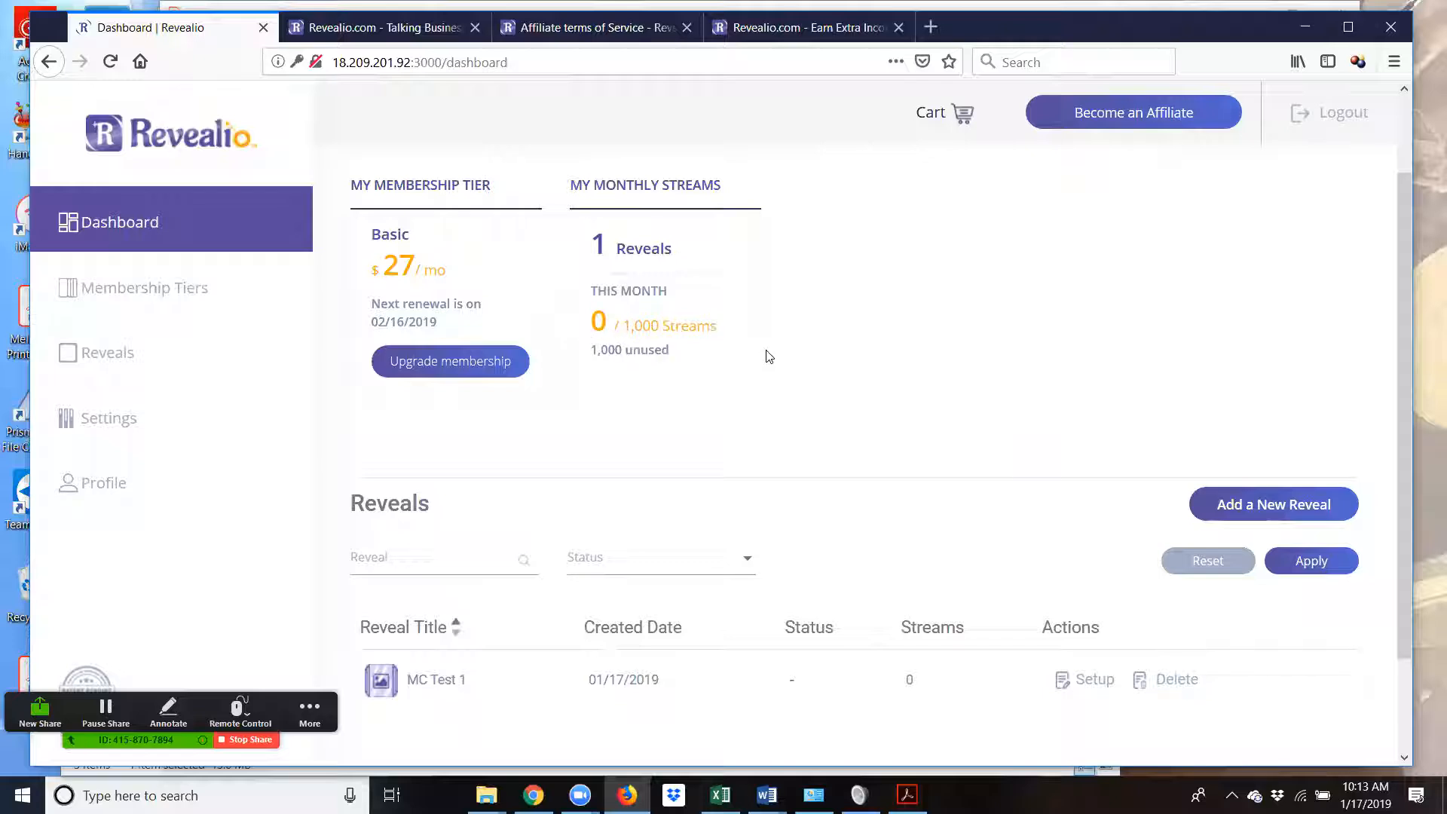
scroll(787, 354, "down", 1)
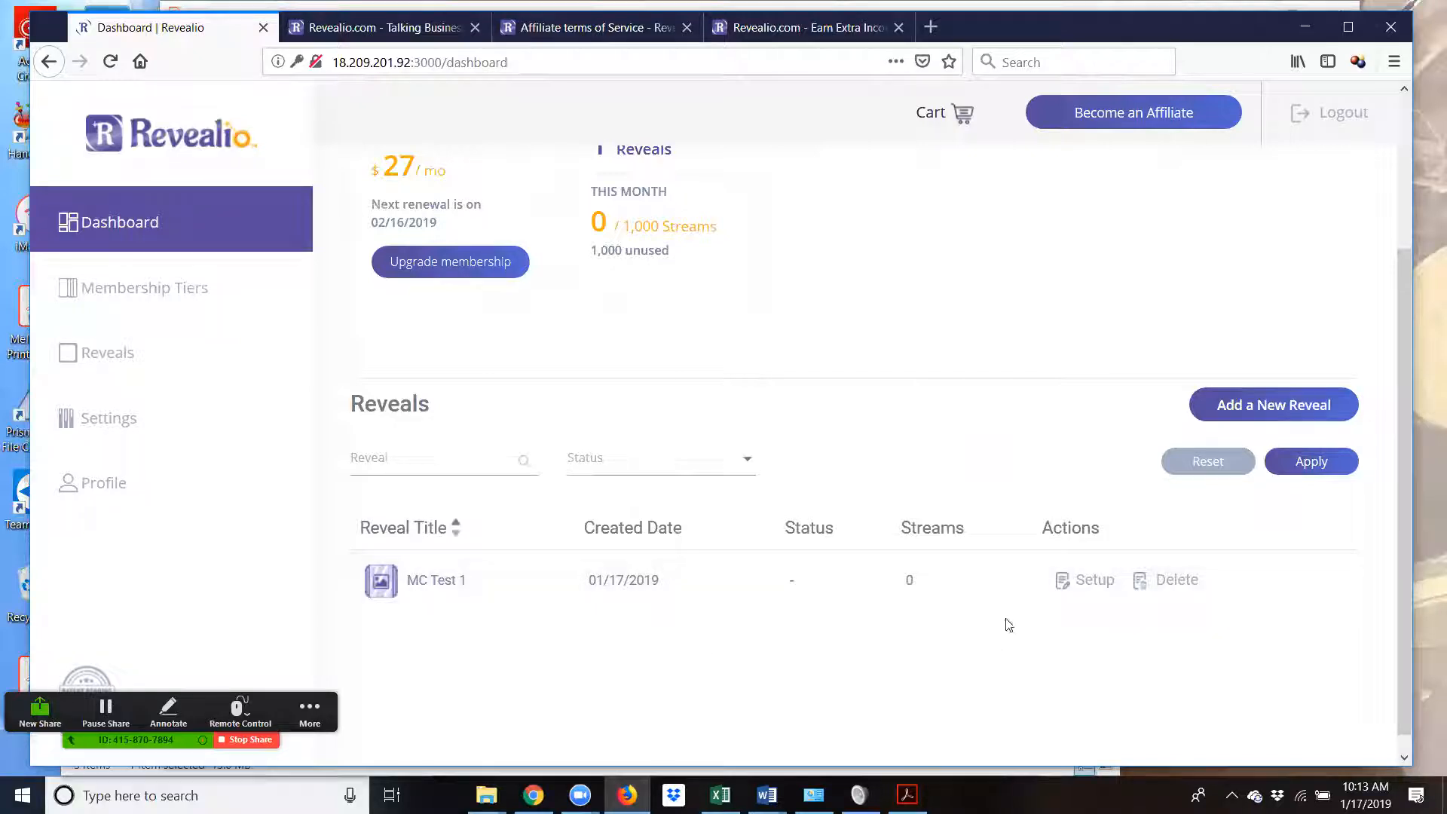
left_click(1095, 585)
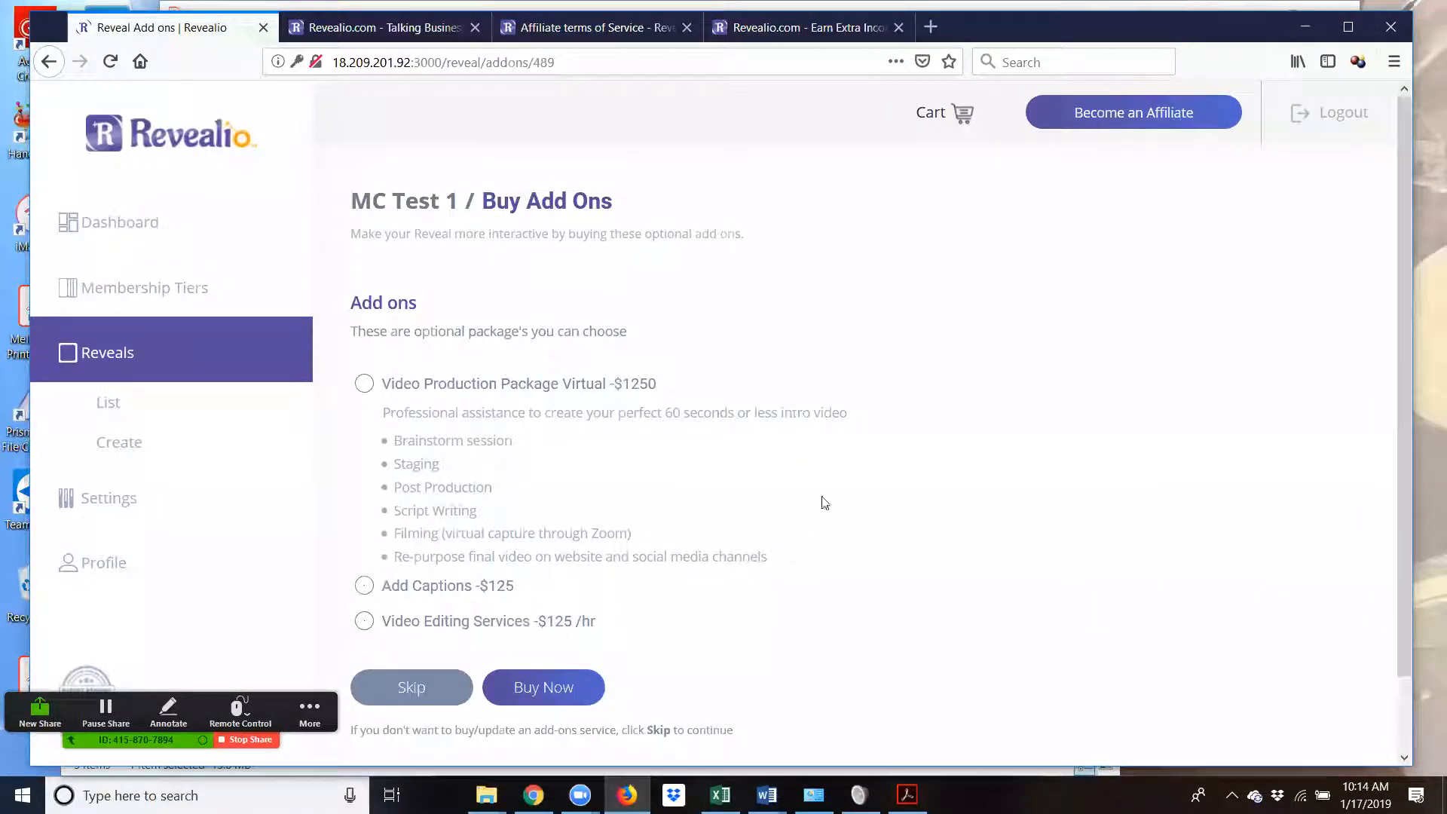
- Scroll through the Video Production, Add Captions and Video Editing add-ons for MC Test 1
scroll(822, 501, "down", 2)
scroll(825, 505, "up", 2)
scroll(575, 485, "down", 2)
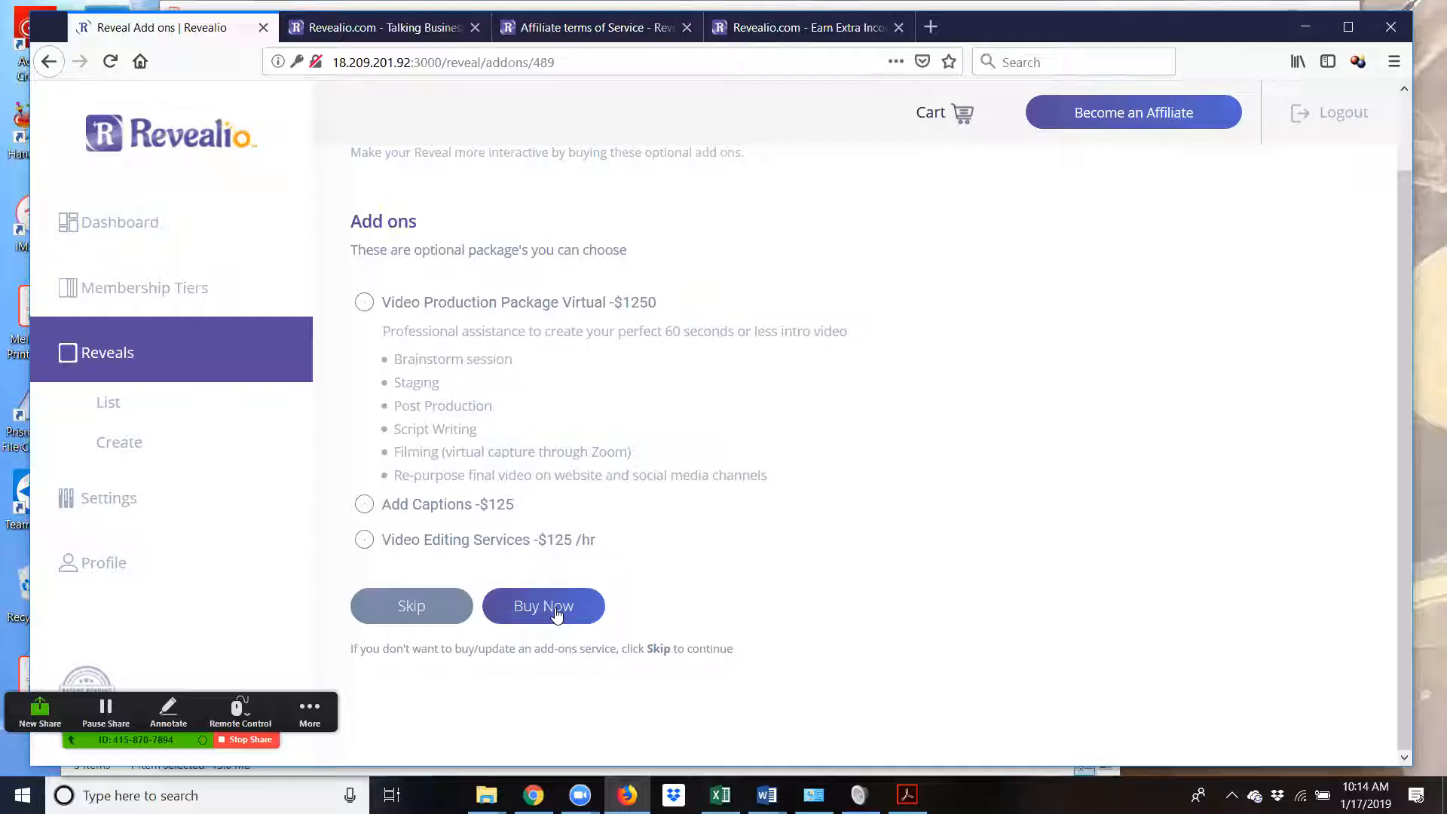
left_click(429, 613)
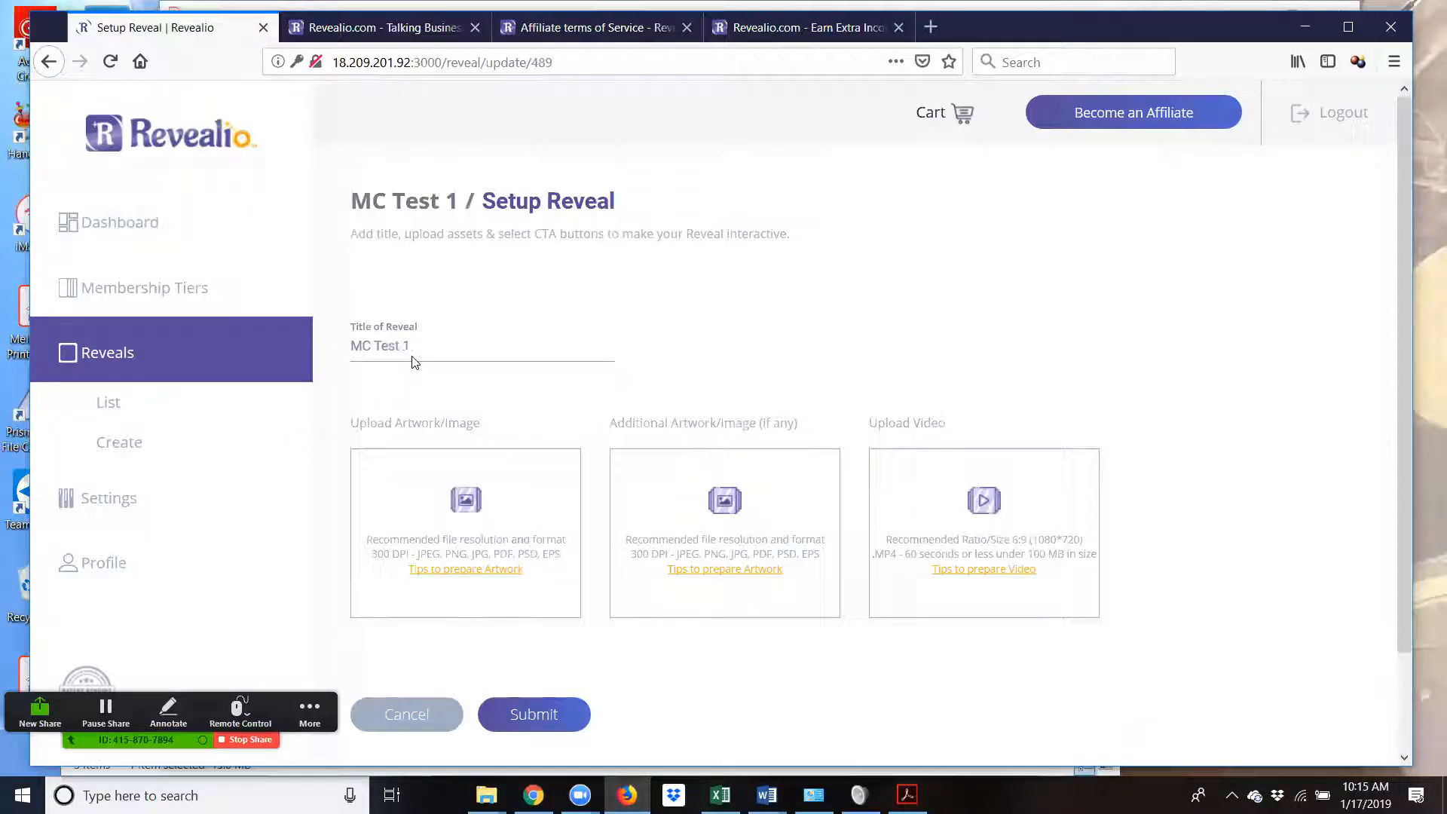
scroll(426, 361, "down", 2)
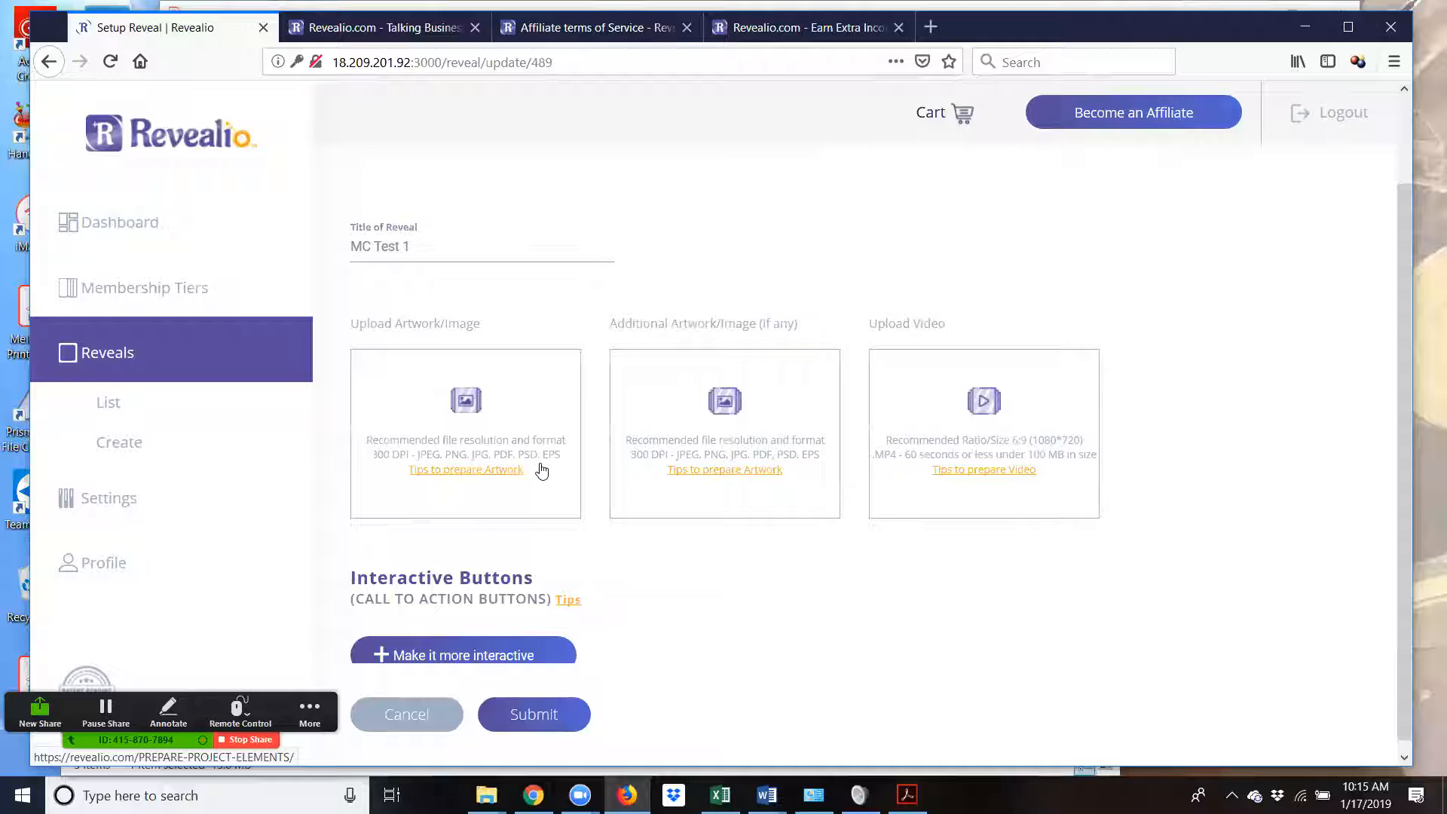
- Upload Emily - Love You Card from the REVEALiO 3.0 Demo folder as the main artwork
left_click(467, 404)
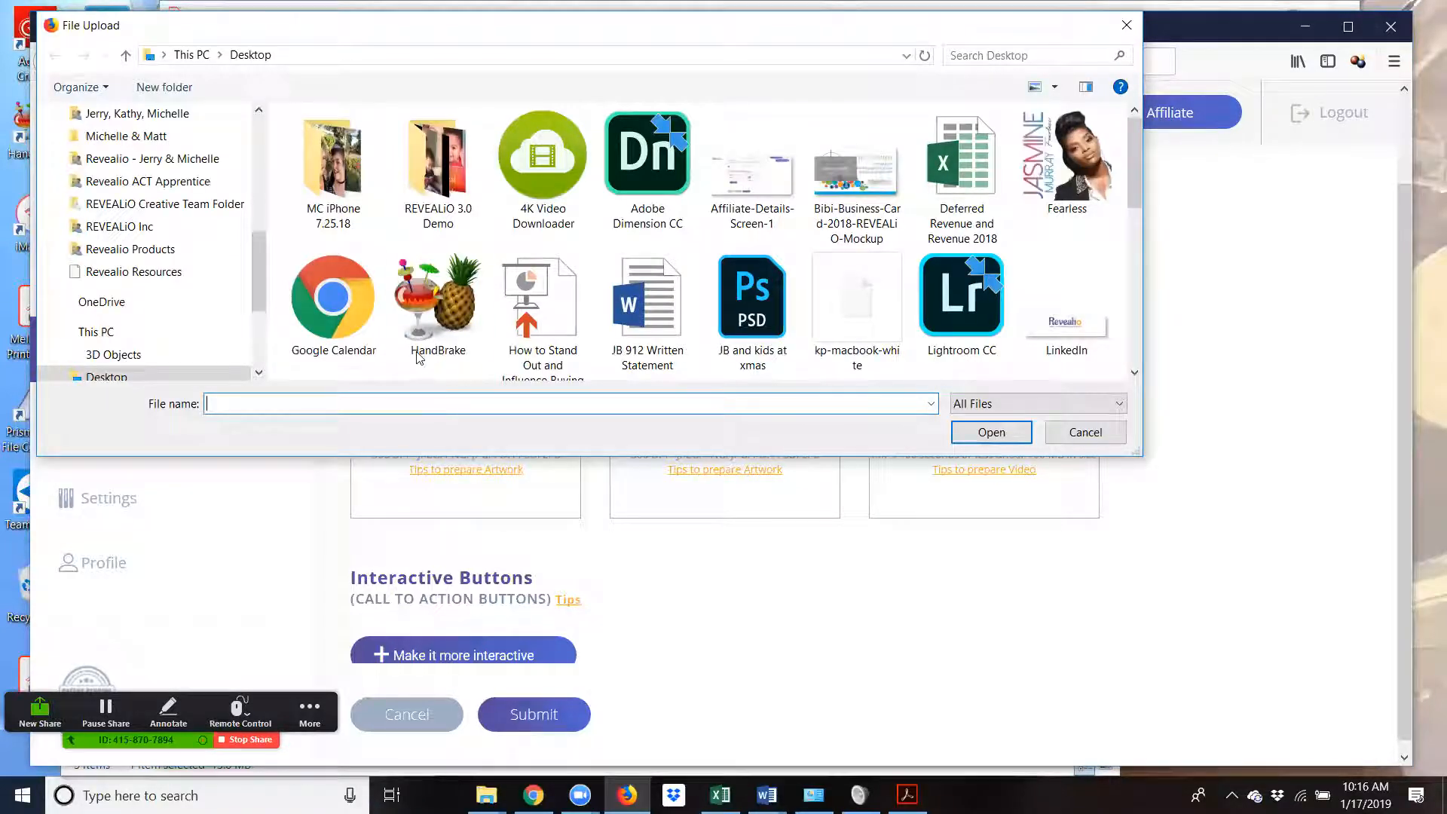
double_click(454, 171)
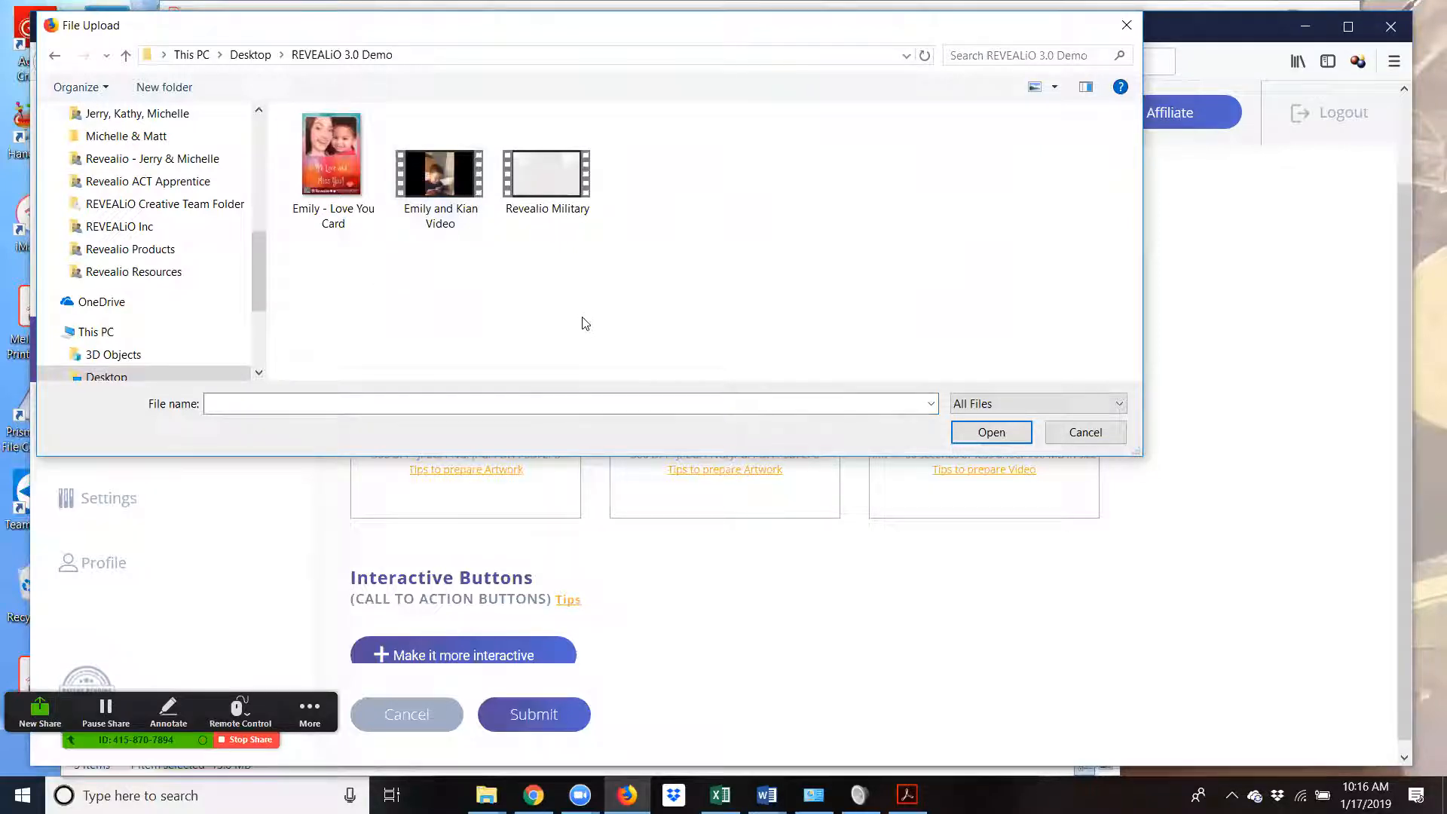
left_click(326, 146)
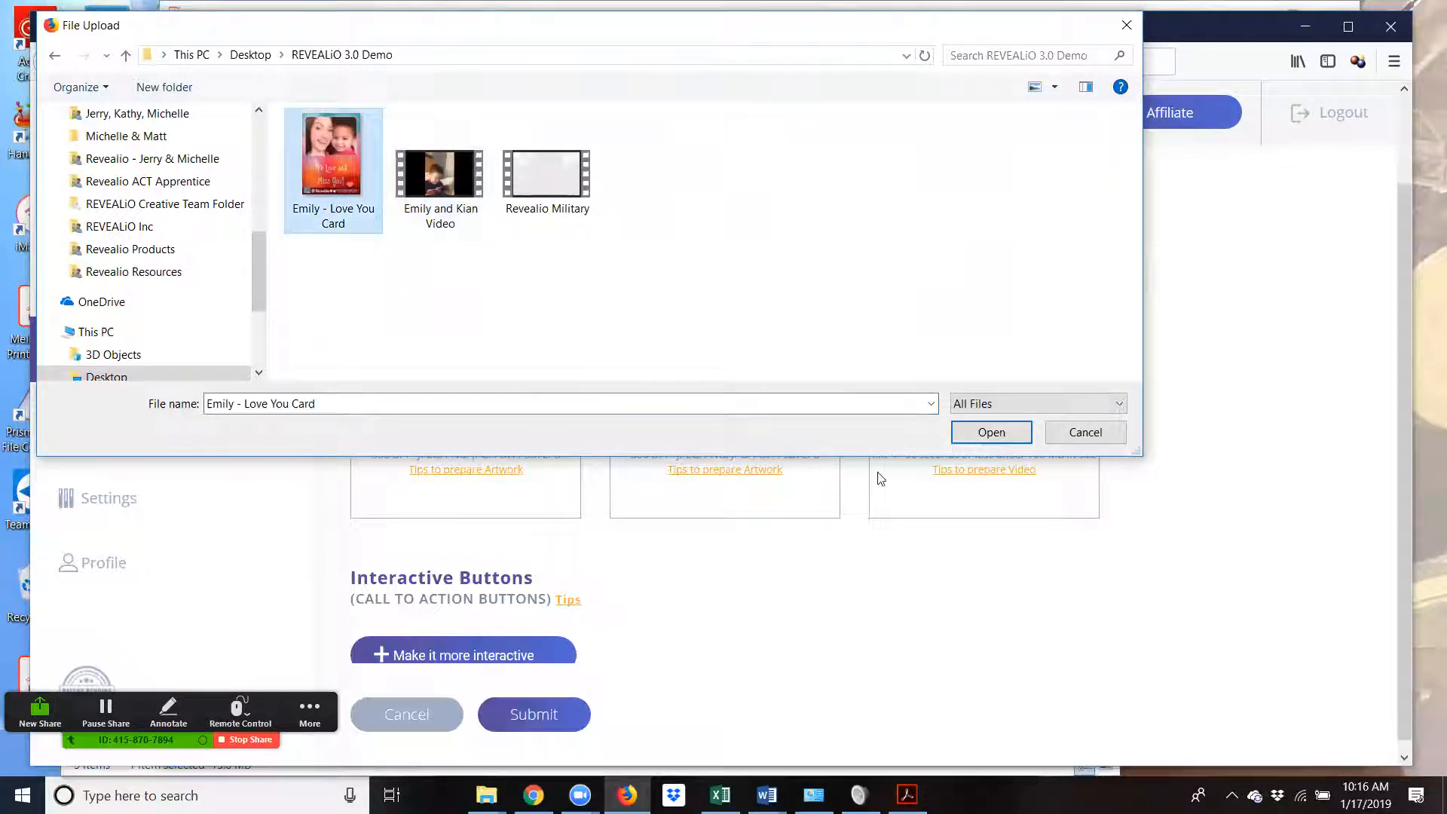
left_click(992, 434)
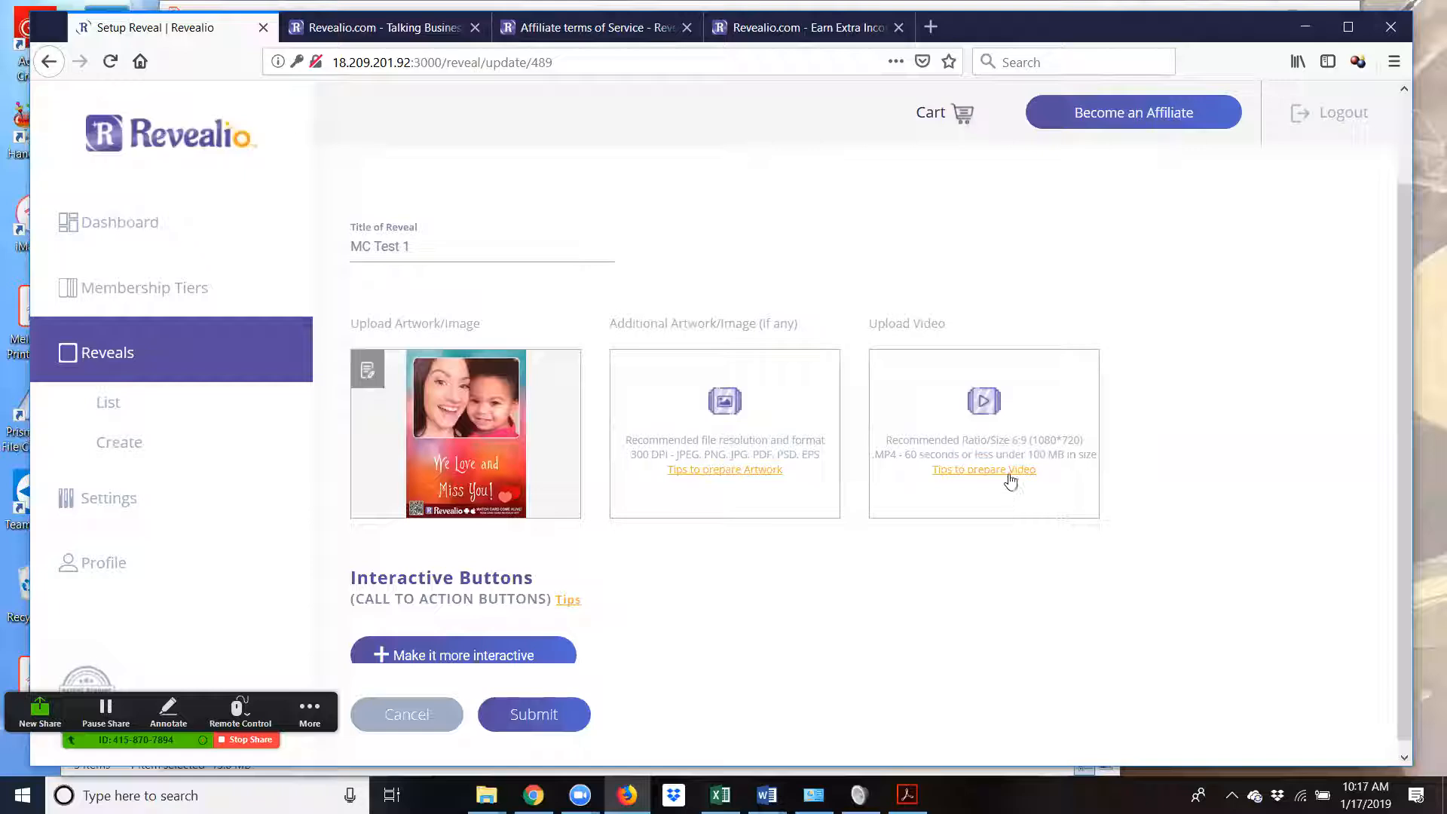
- Upload Emily and Kian Video.mp4 as the reveal video, browsing files in Details view
left_click(984, 414)
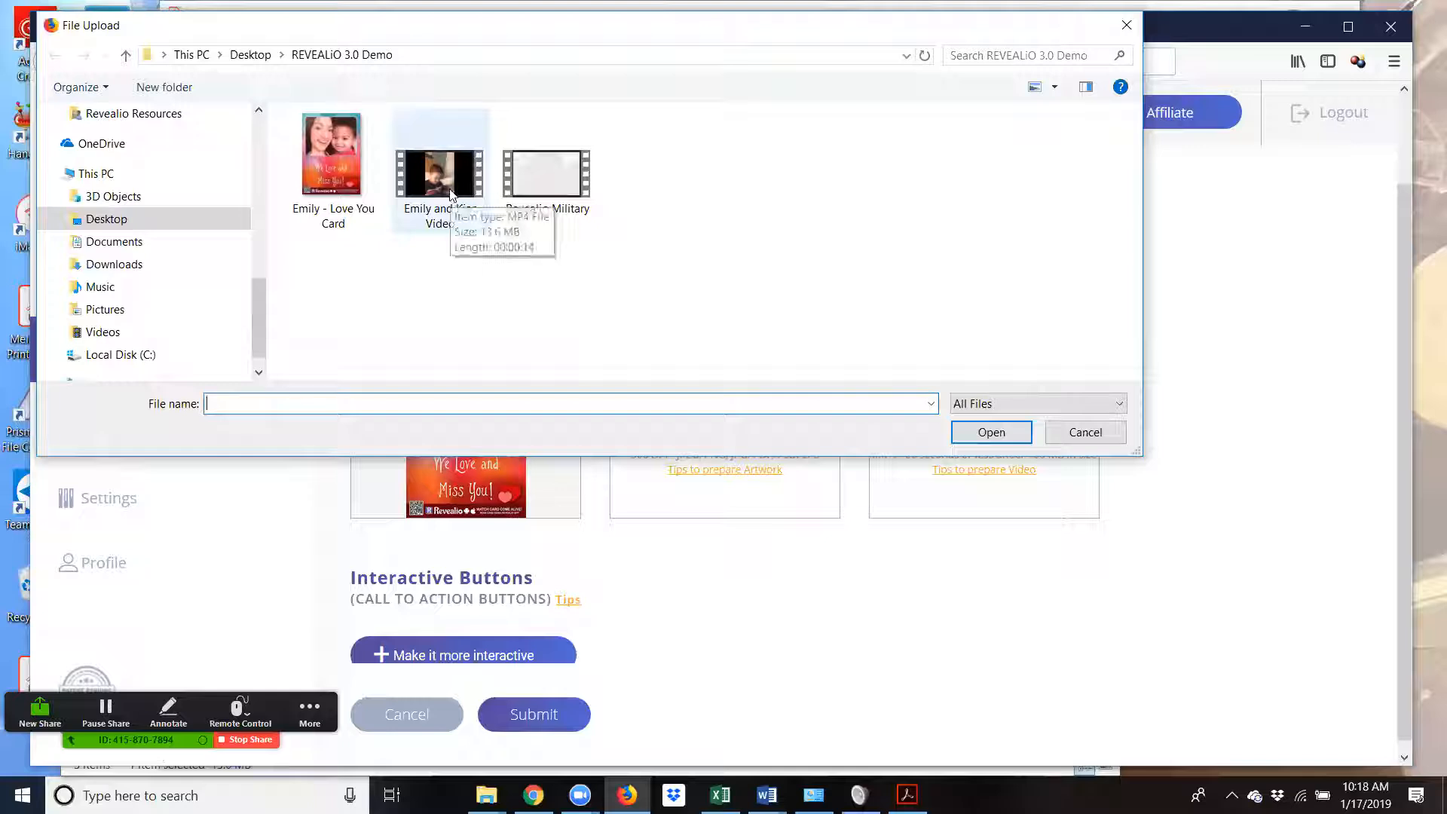
left_click(1039, 88)
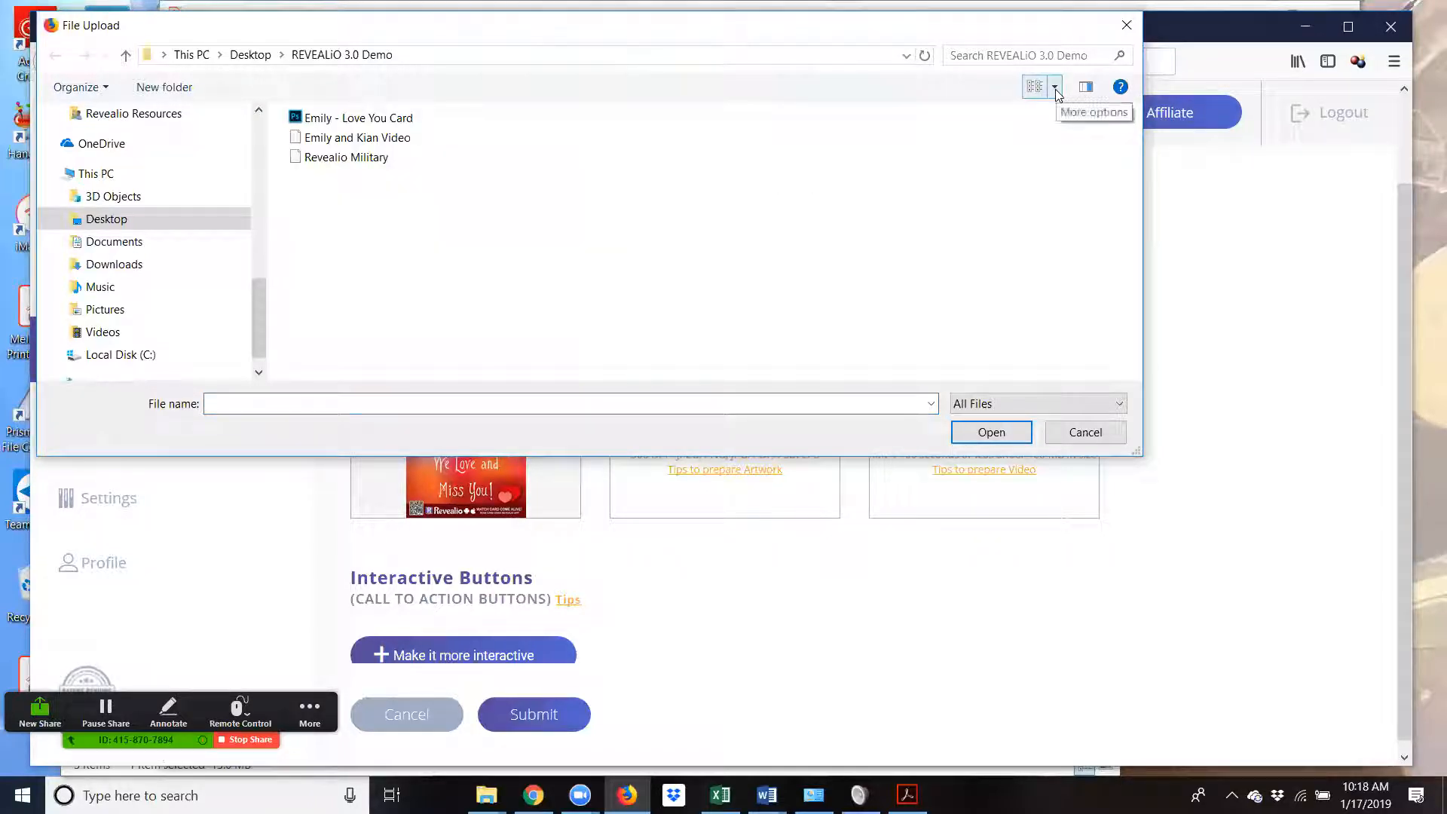
left_click(1056, 90)
left_click(1119, 179)
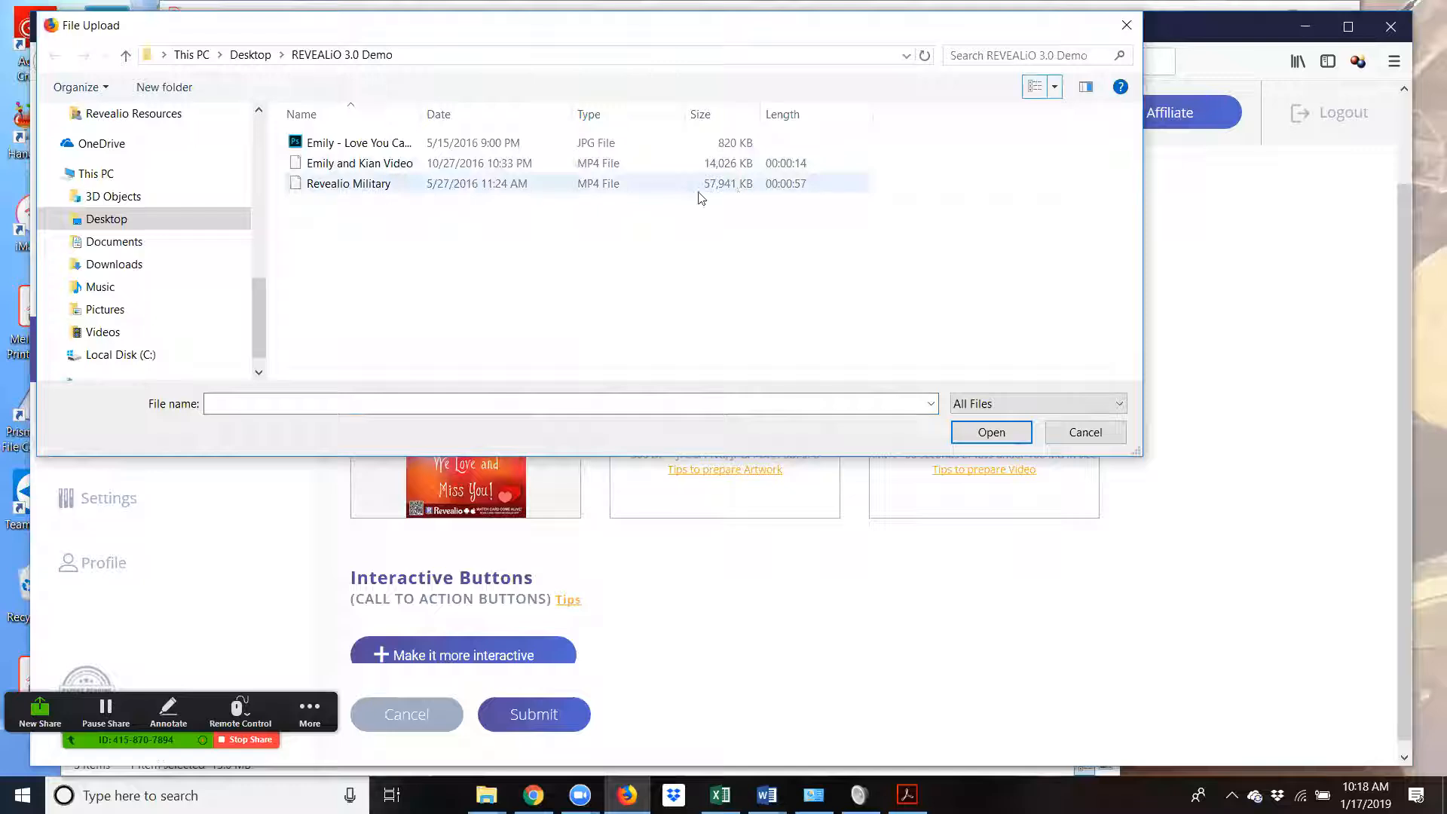
left_click(737, 171)
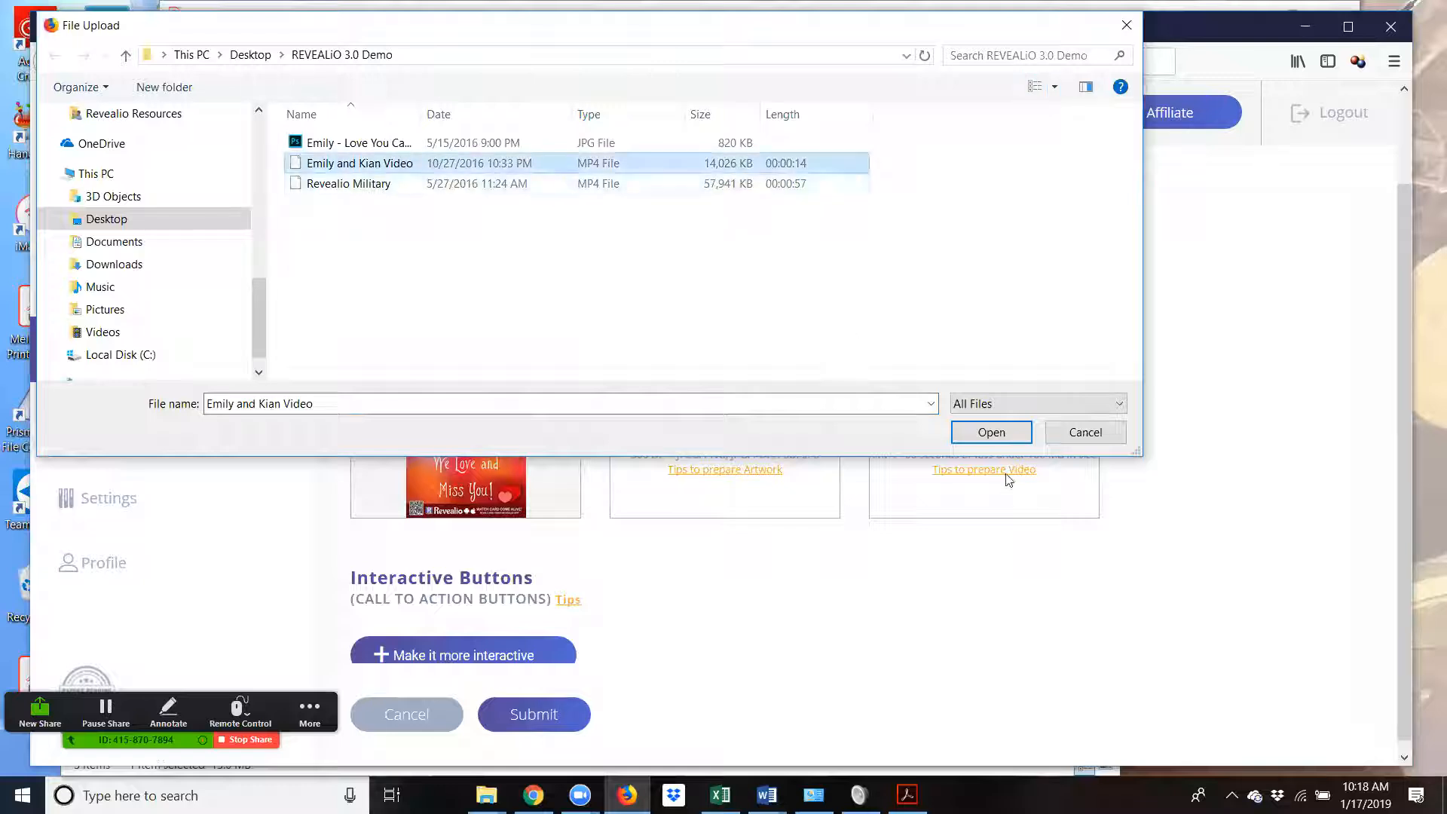
left_click(994, 434)
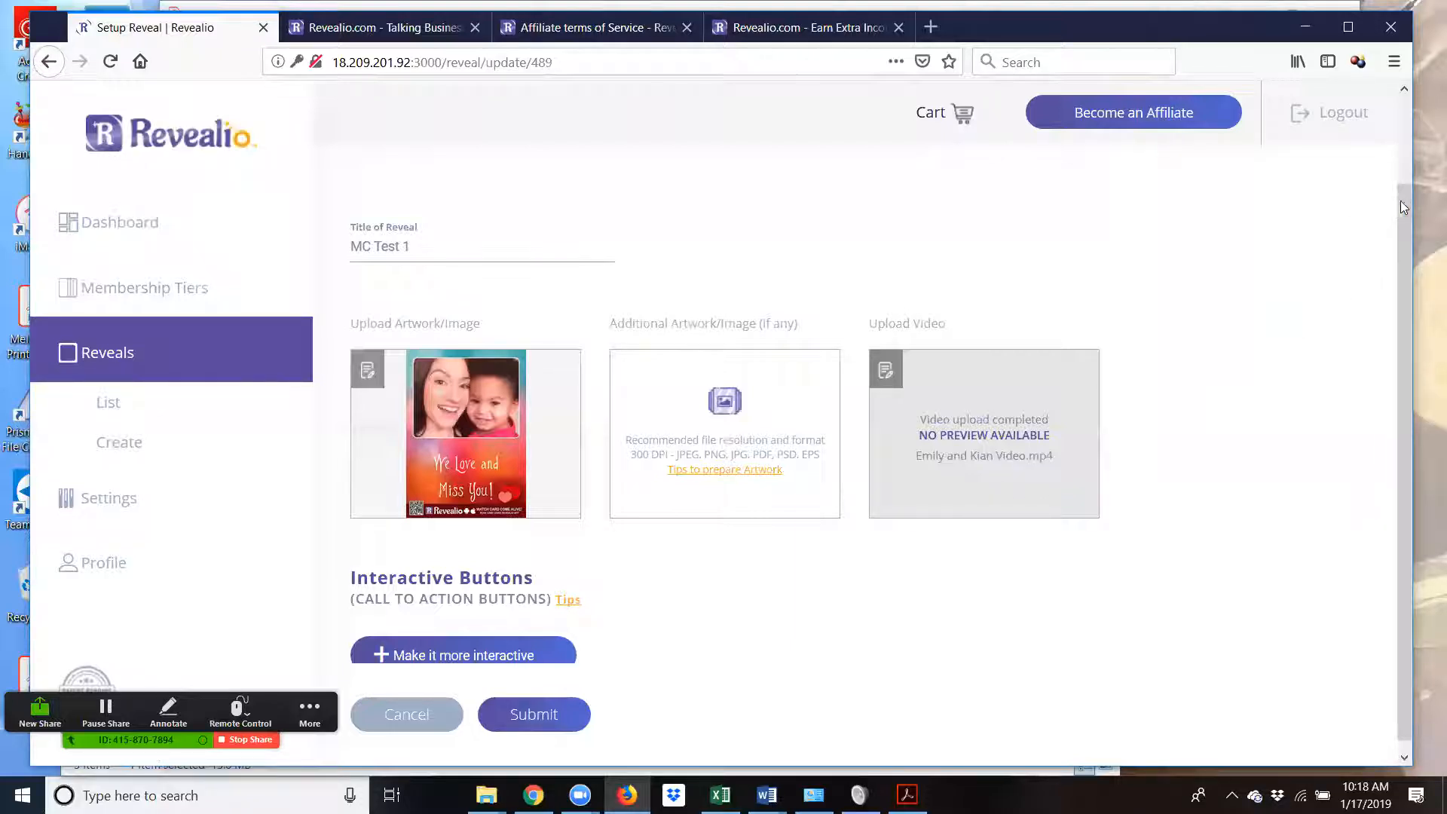
- Enable the Email interactive button for MC Test 1 and enter the contact's e-mail address
scroll(1404, 215, "down", 1)
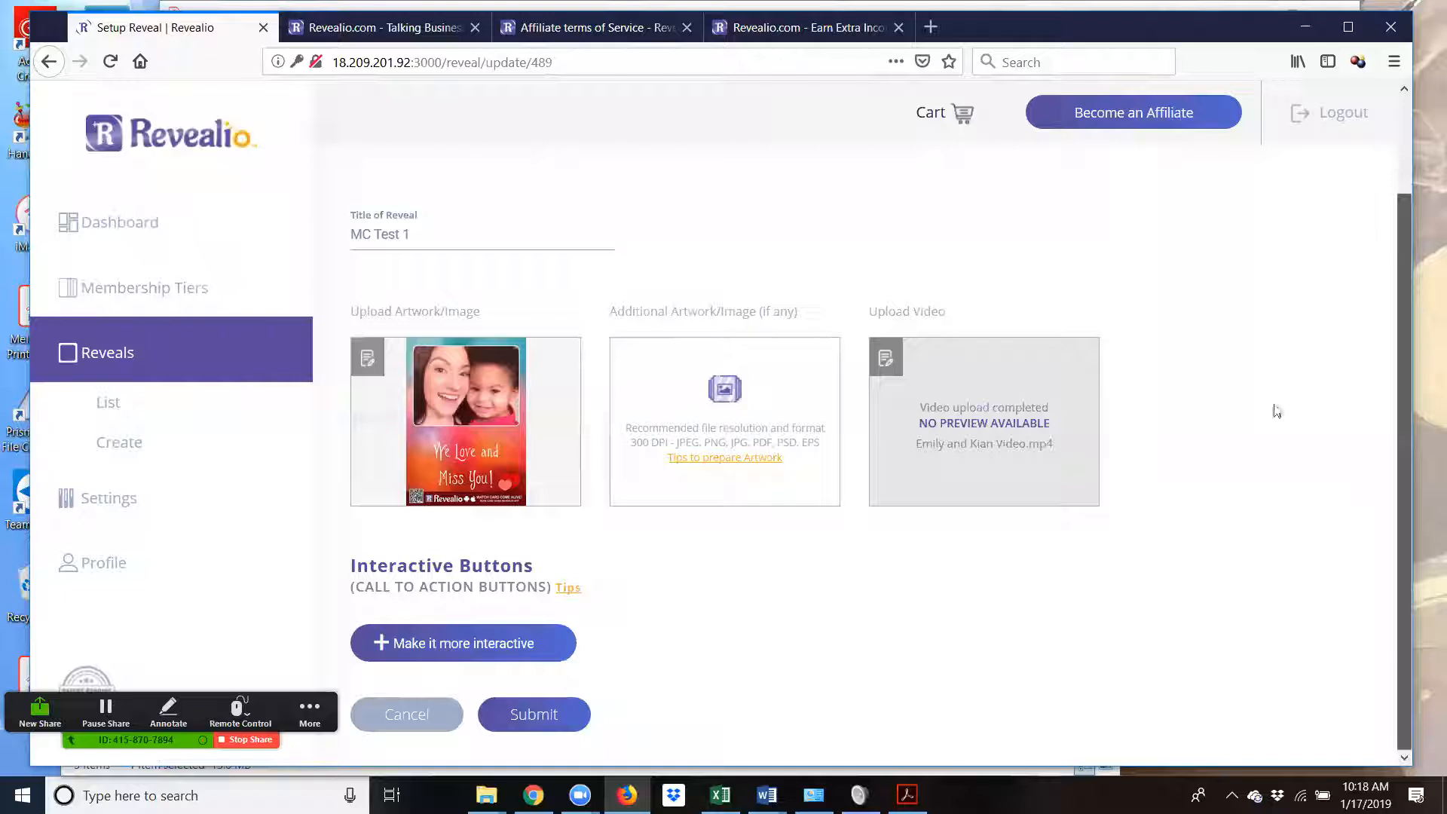
left_click(407, 650)
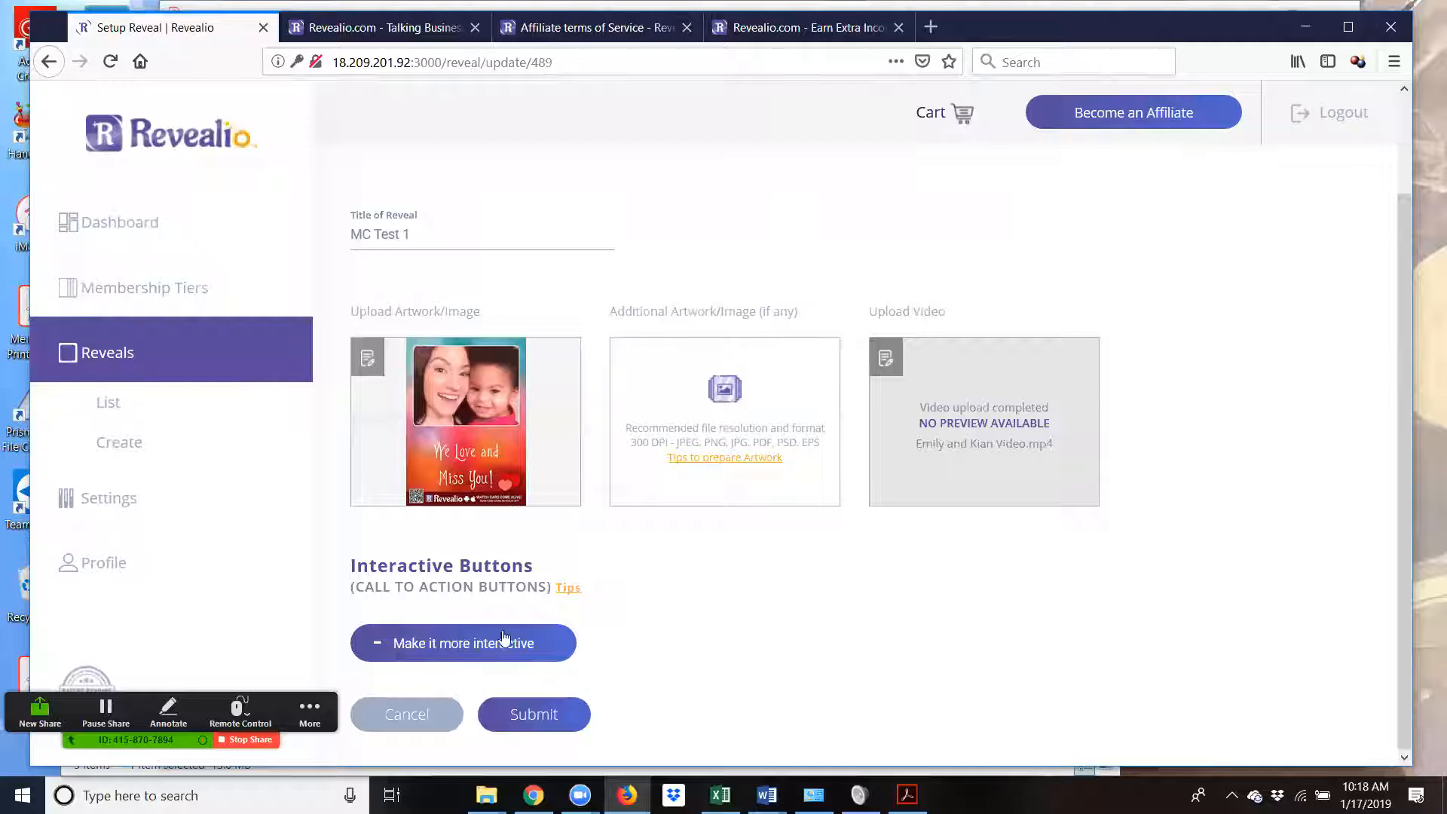
scroll(769, 626, "down", 3)
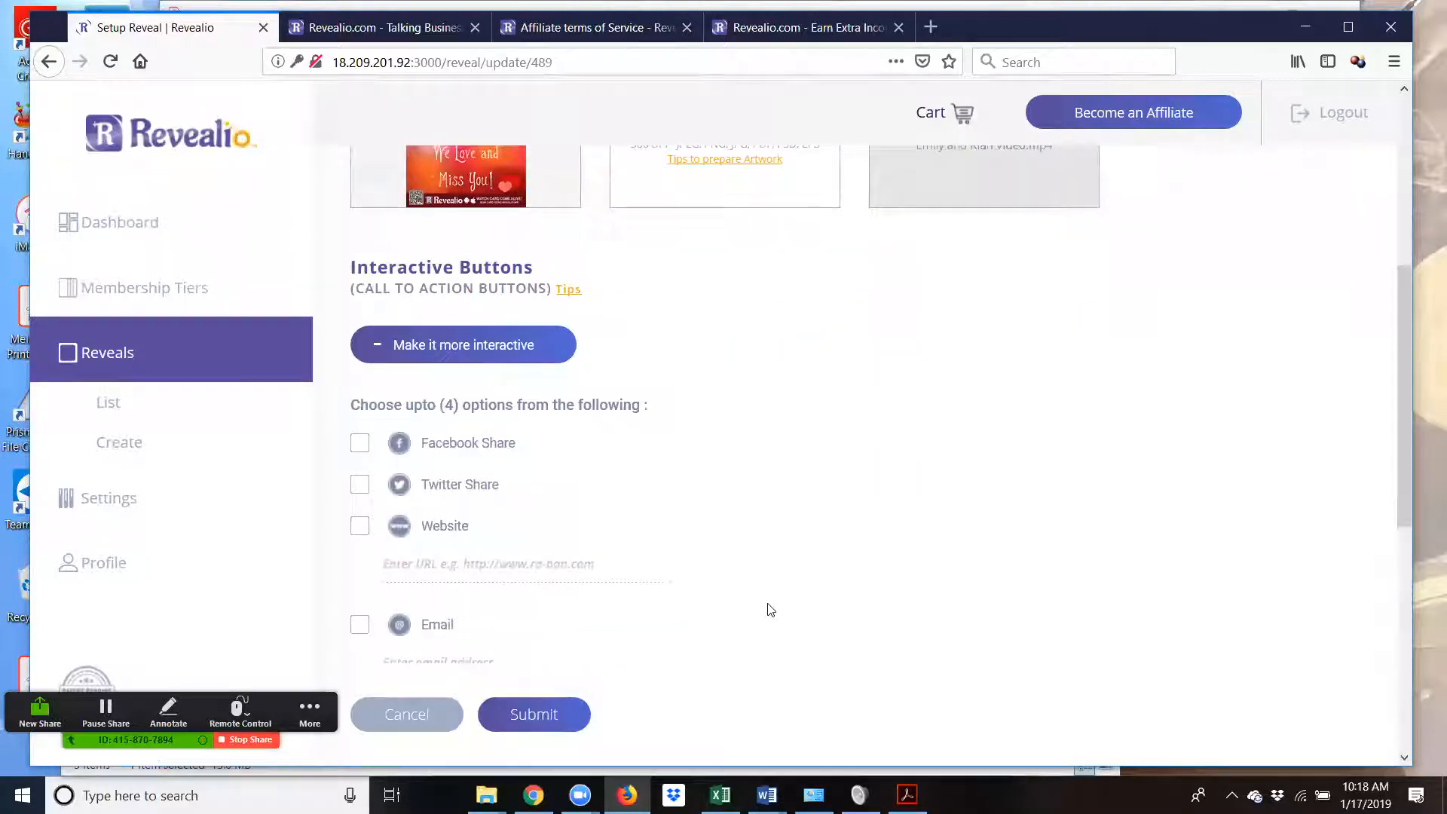
scroll(764, 603, "down", 1)
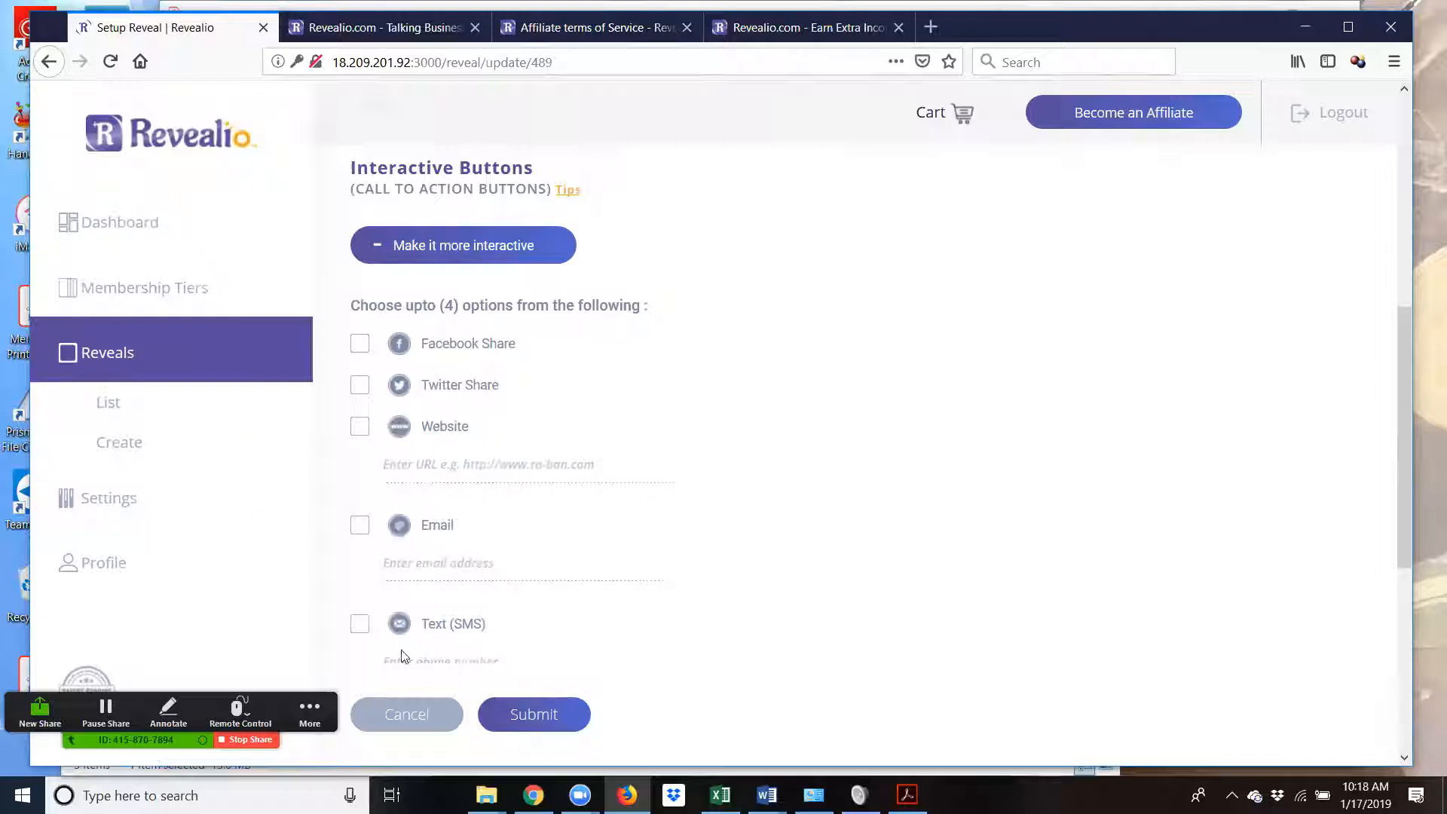
left_click(361, 526)
left_click(483, 581)
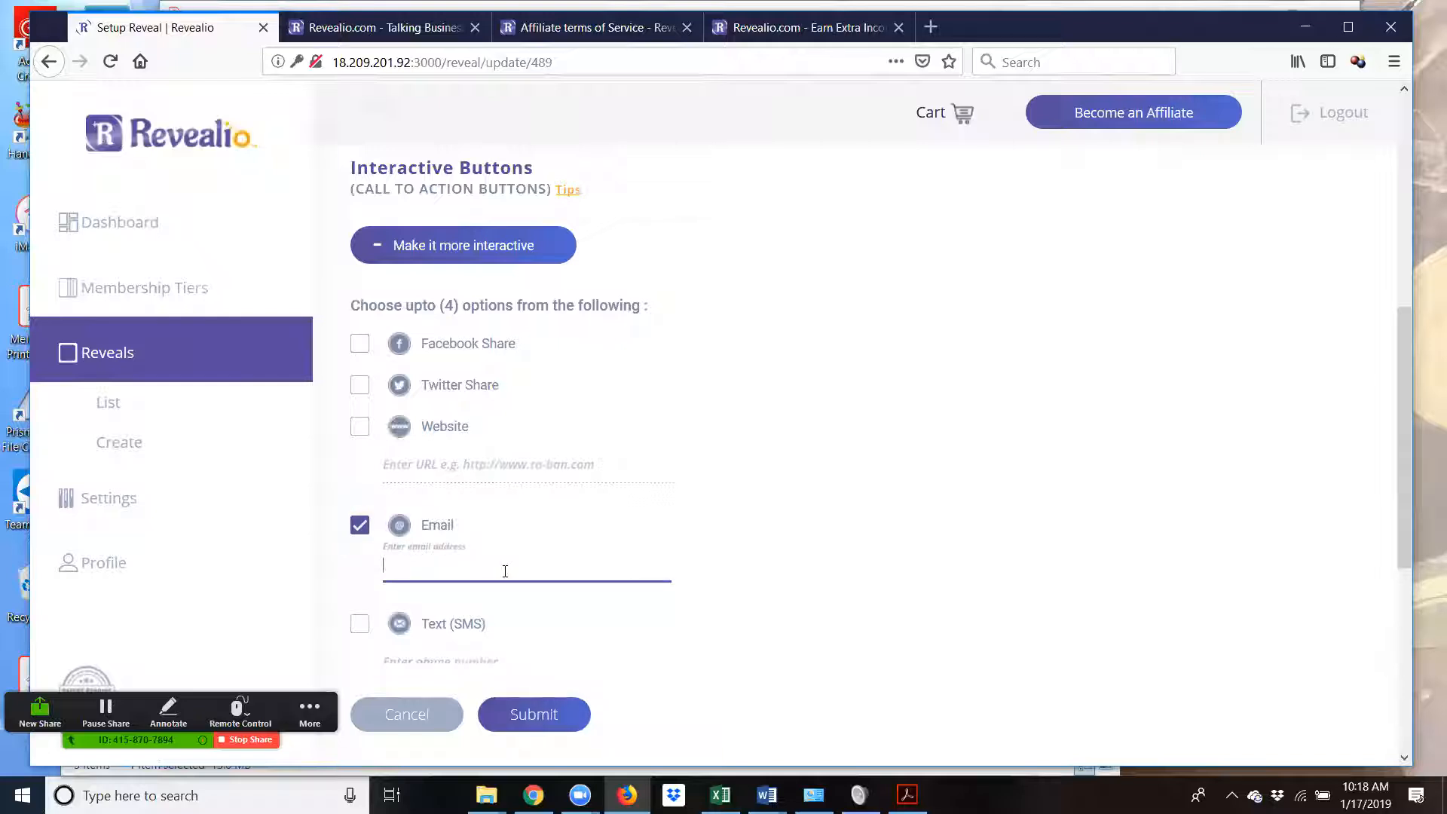
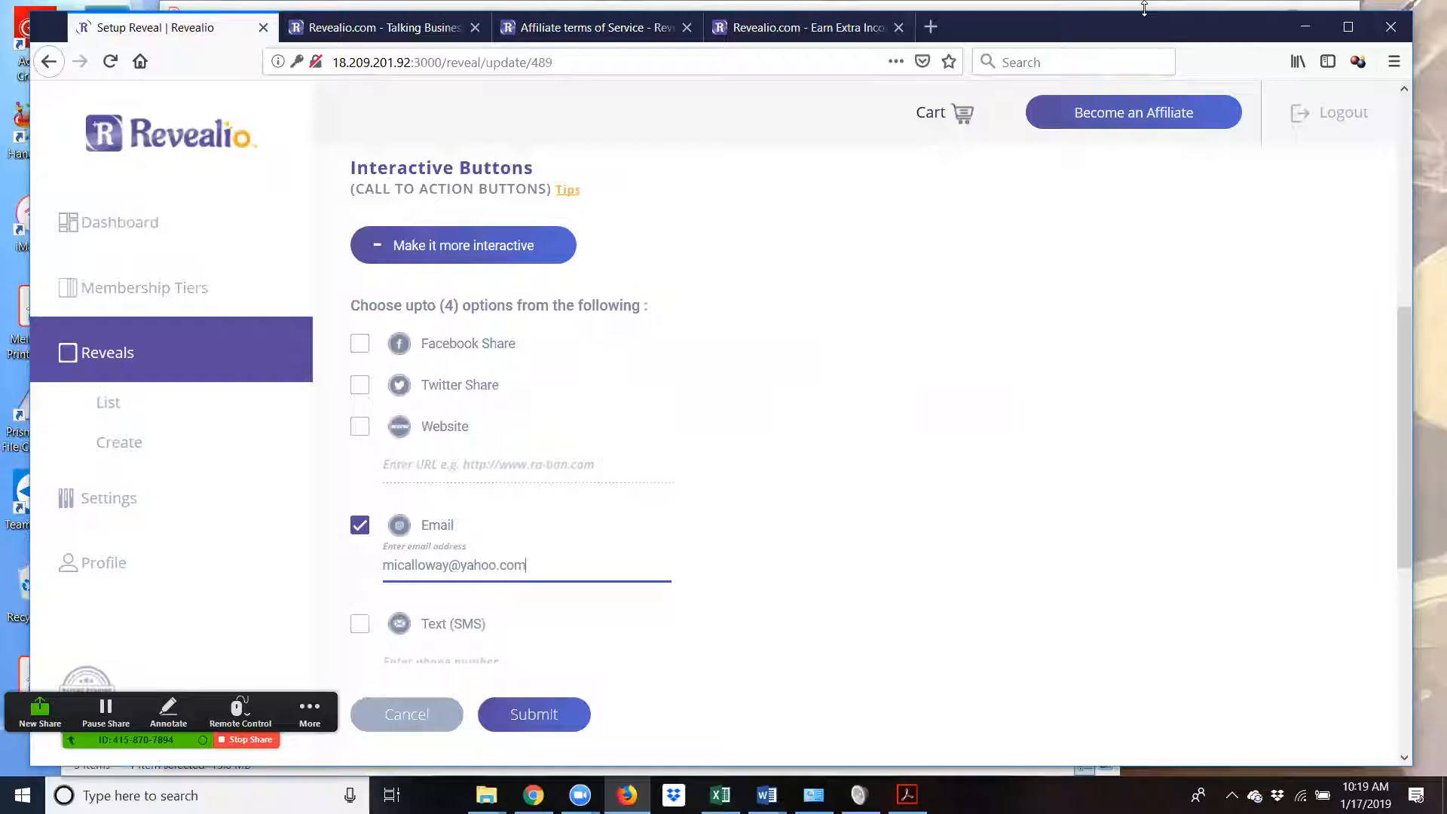
- Enable the Facebook Share interactive button
left_click(360, 344)
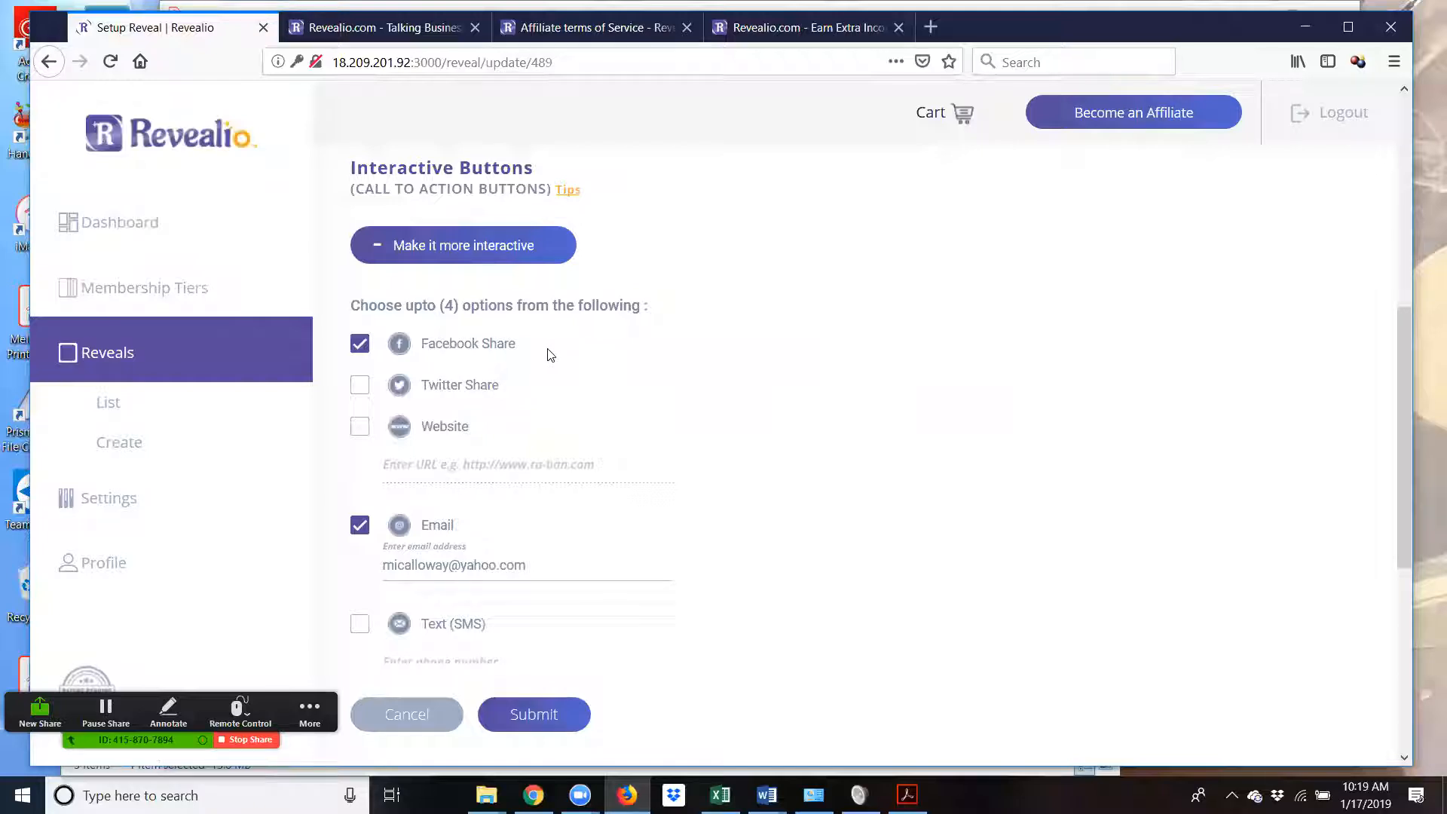
scroll(571, 356, "up", 3)
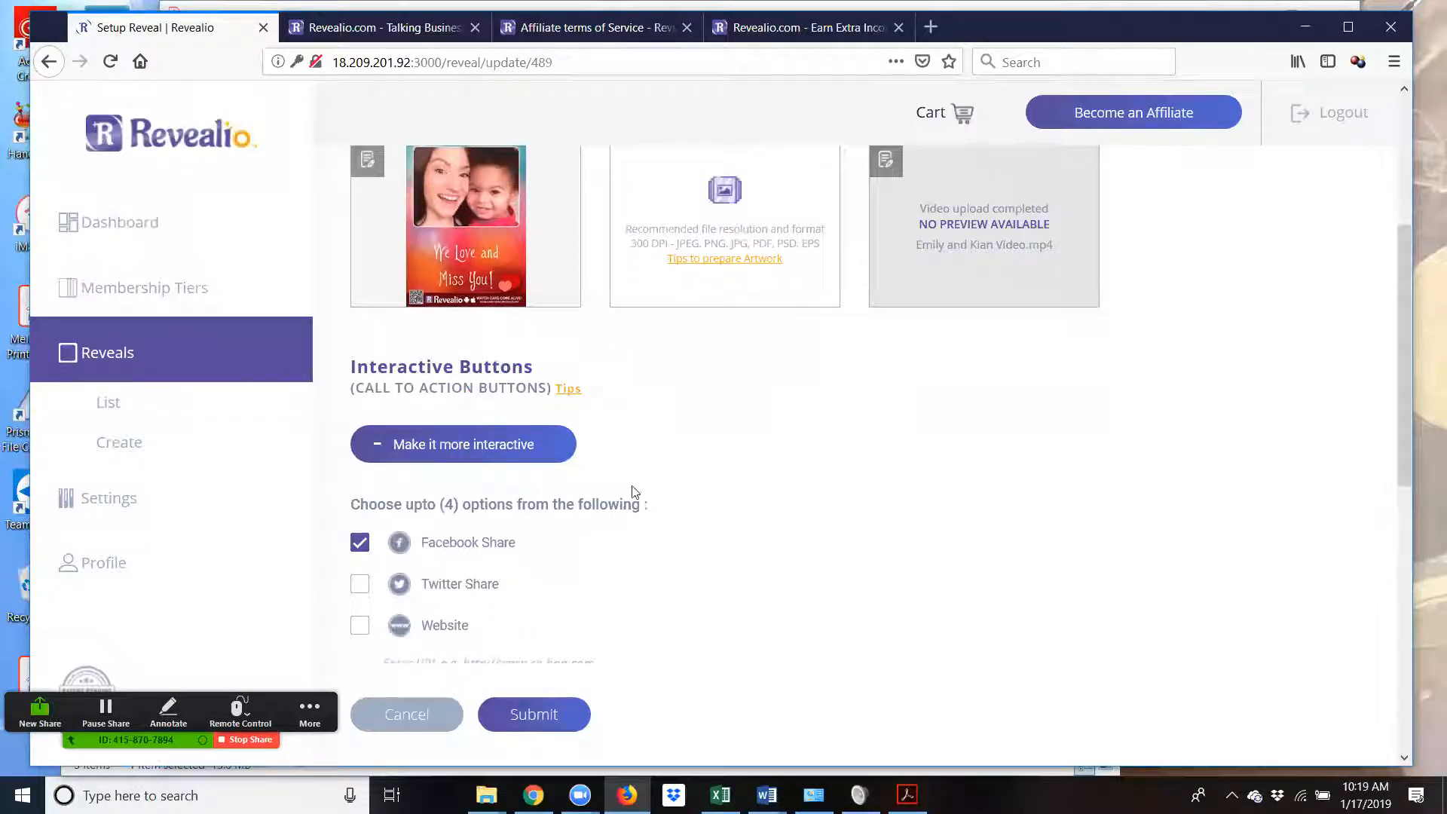
scroll(691, 543, "down", 2)
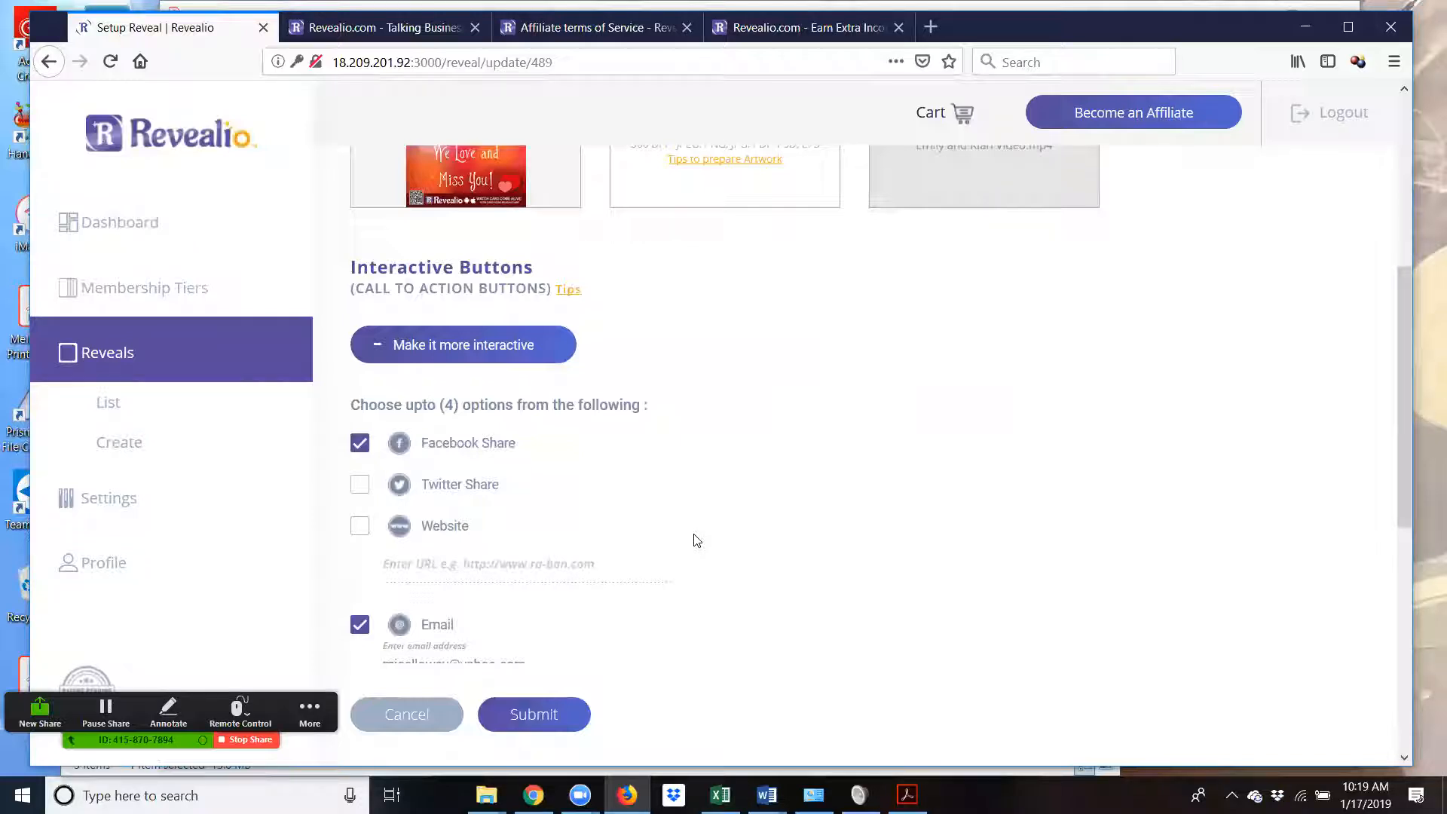
scroll(694, 540, "down", 2)
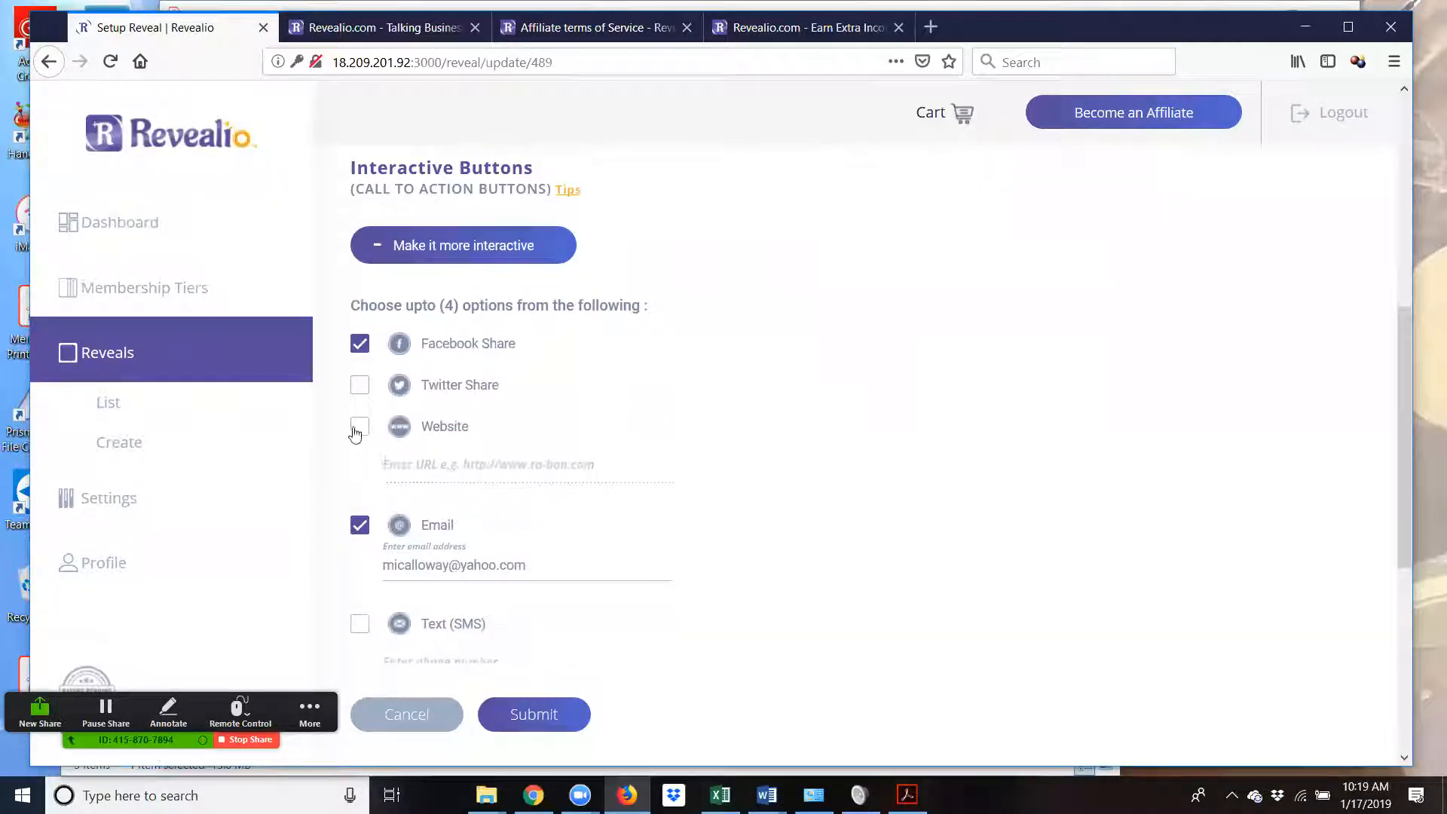
left_click(360, 431)
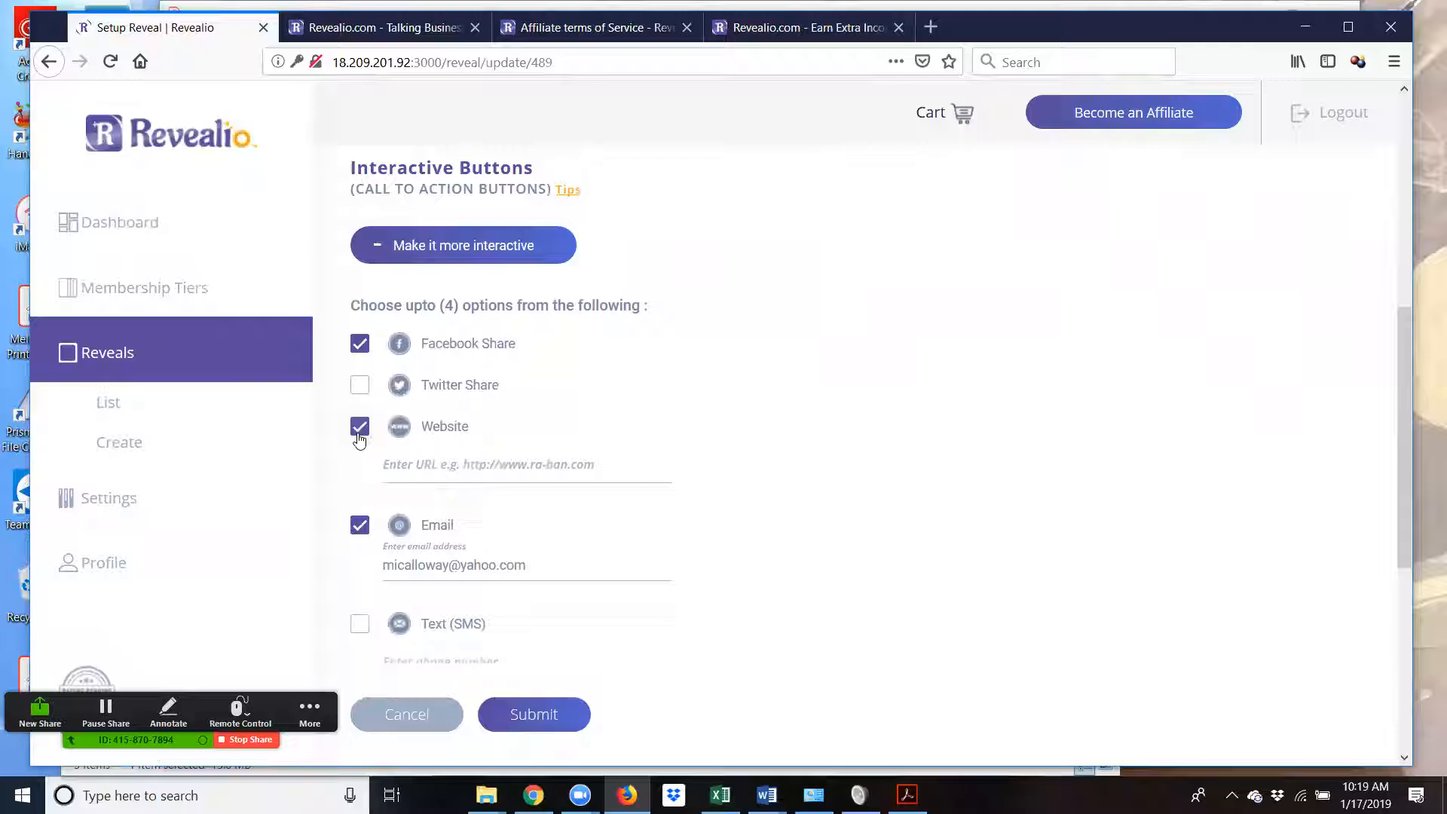
left_click(420, 472)
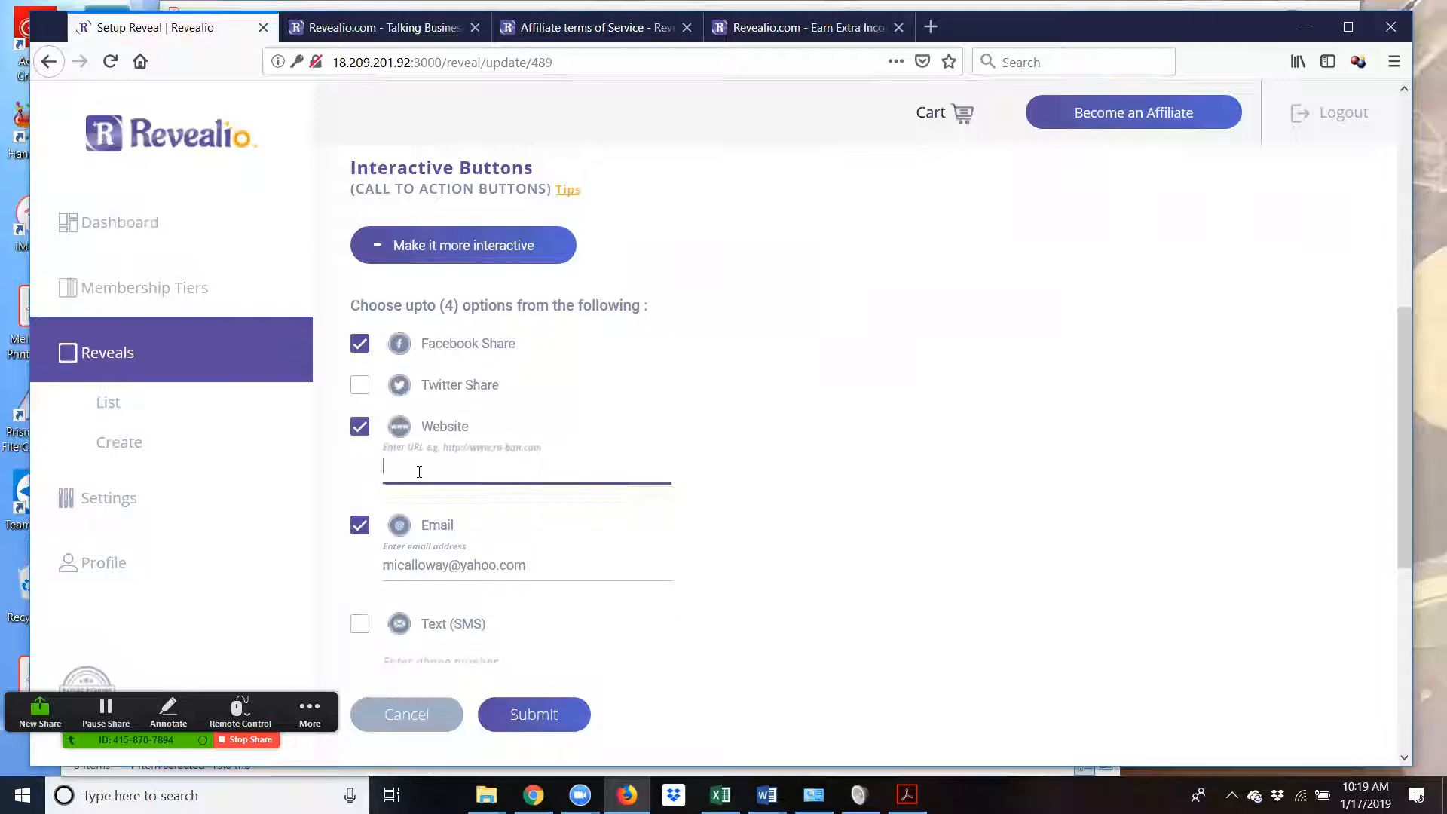
type("https://revealio.com")
scroll(571, 498, "down", 2)
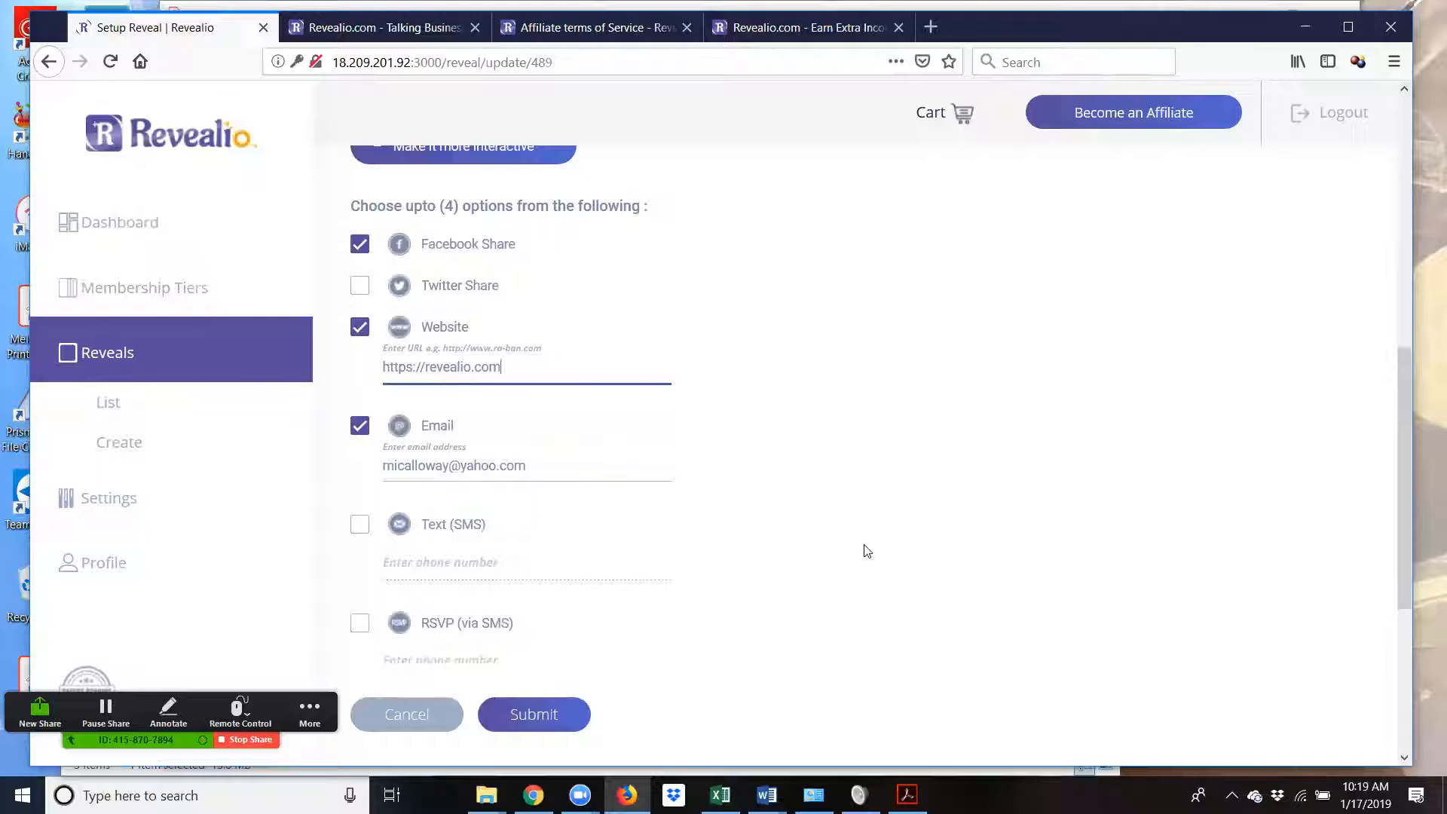
scroll(867, 543, "down", 1)
scroll(866, 544, "down", 2)
scroll(726, 520, "up", 3)
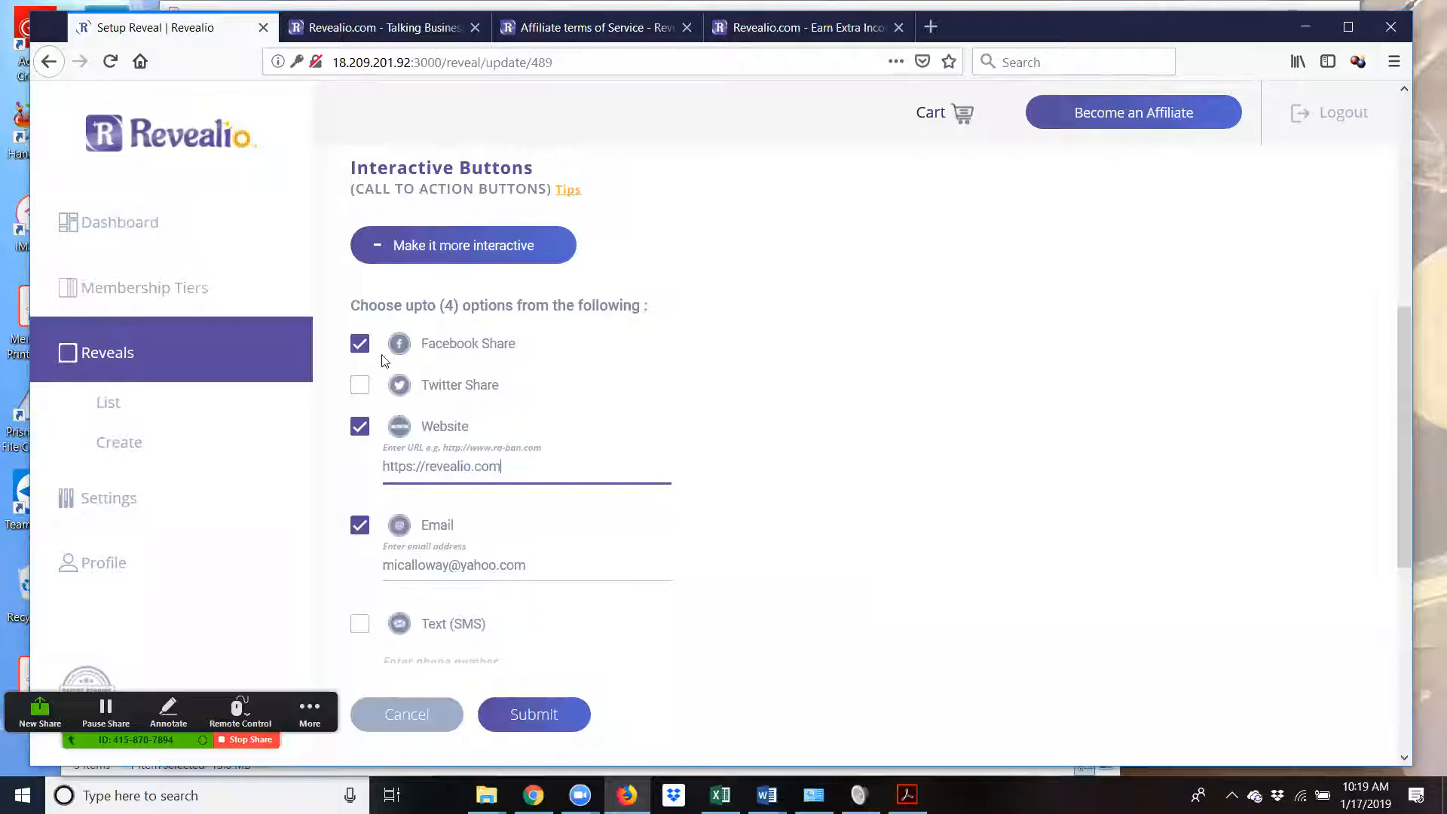
scroll(792, 713, "down", 4)
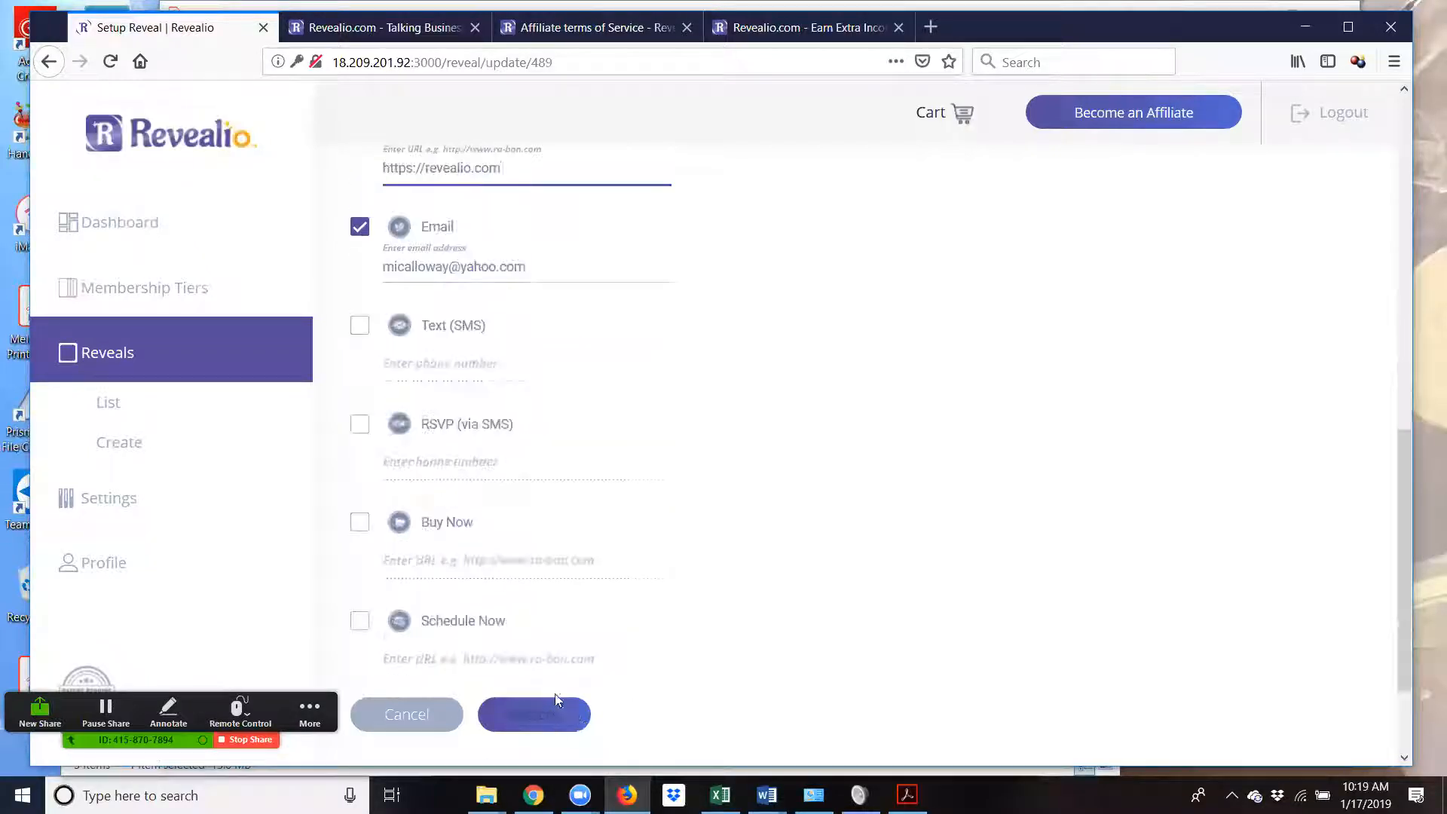
- Submit the MC Test 1 reveal, then go to the Affiliate Details form
left_click(533, 715)
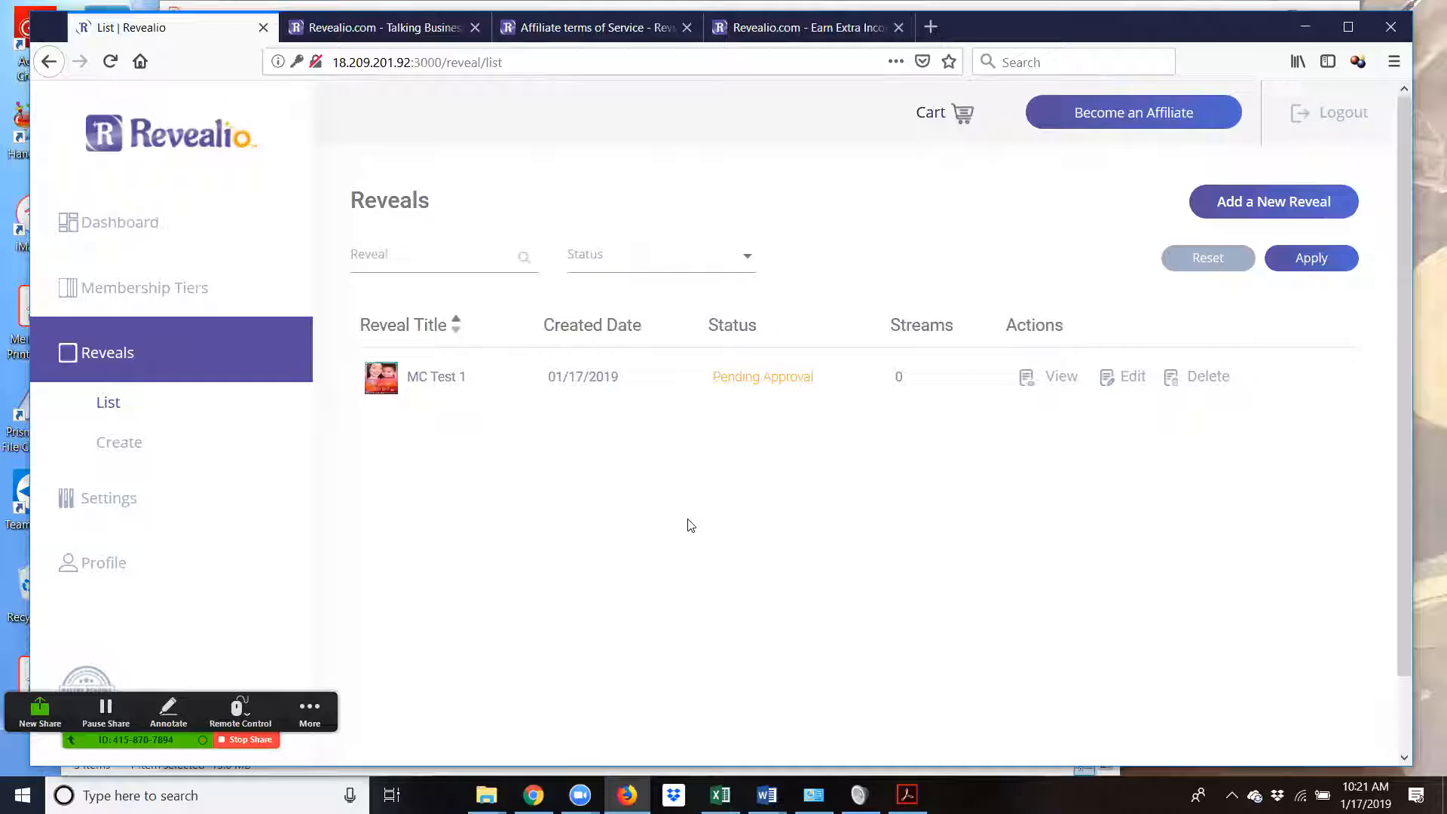
left_click(126, 500)
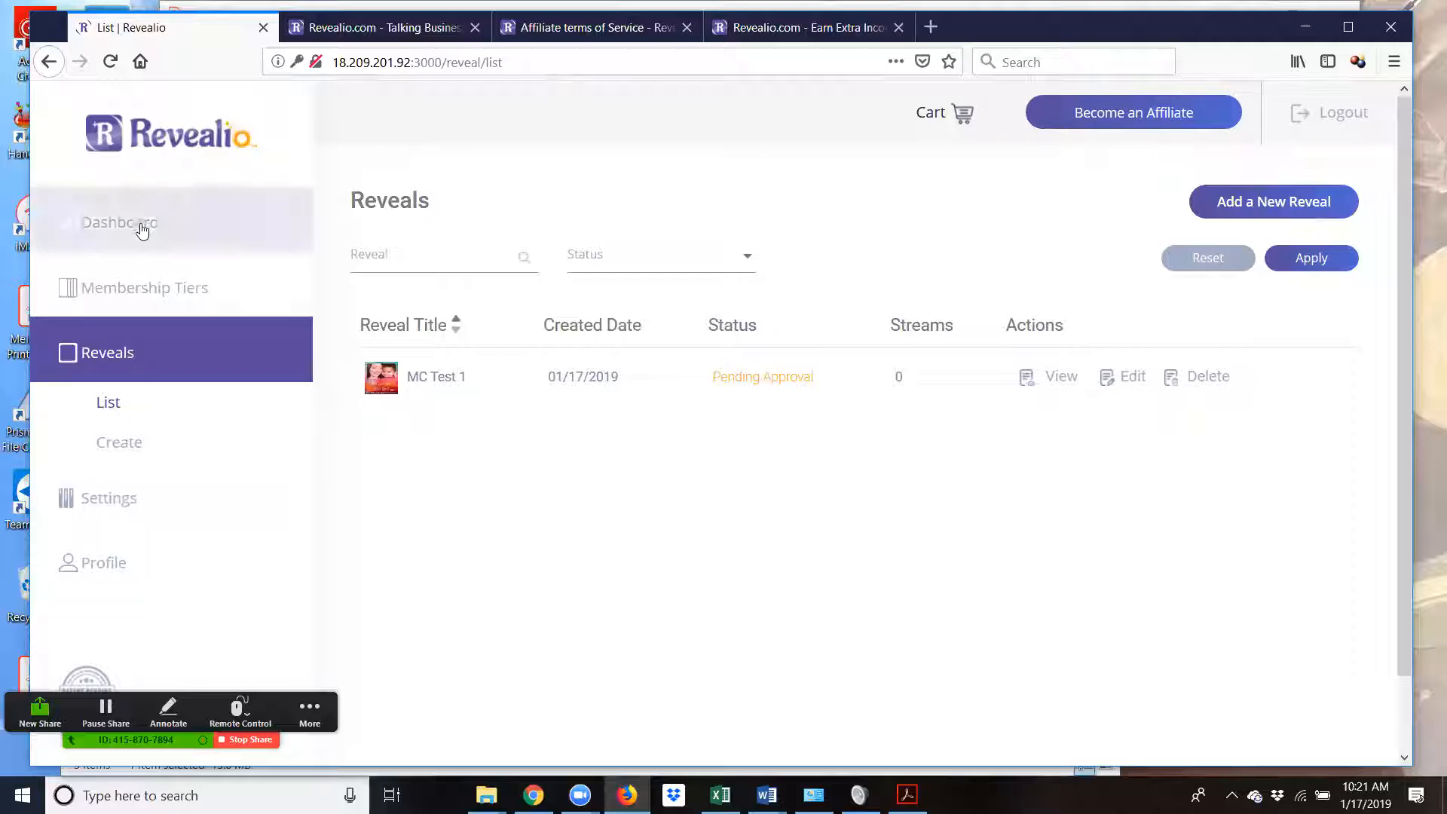
- Start the affiliate application and enter the street address in Basic Information
left_click(1124, 114)
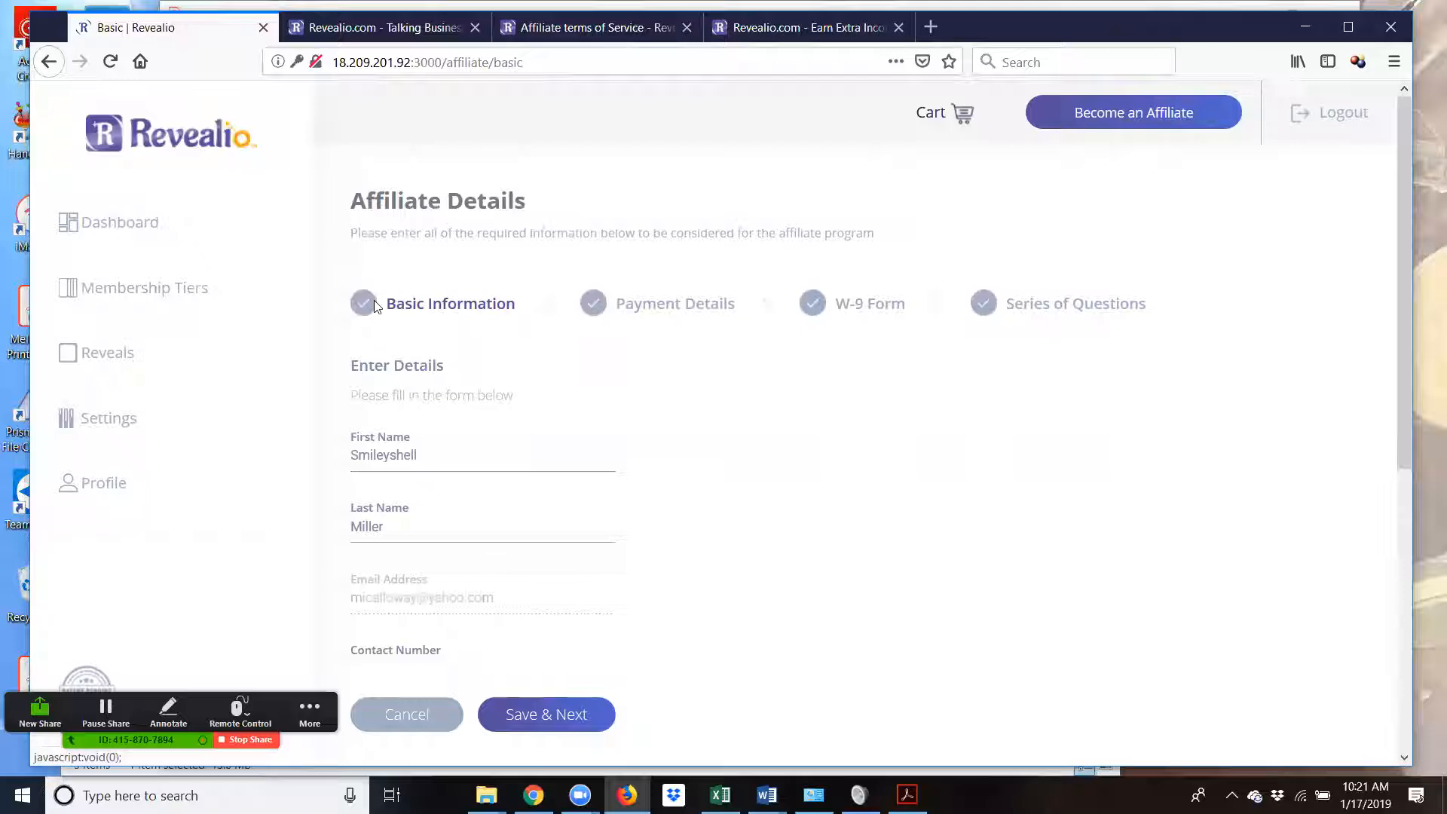
scroll(484, 396, "down", 2)
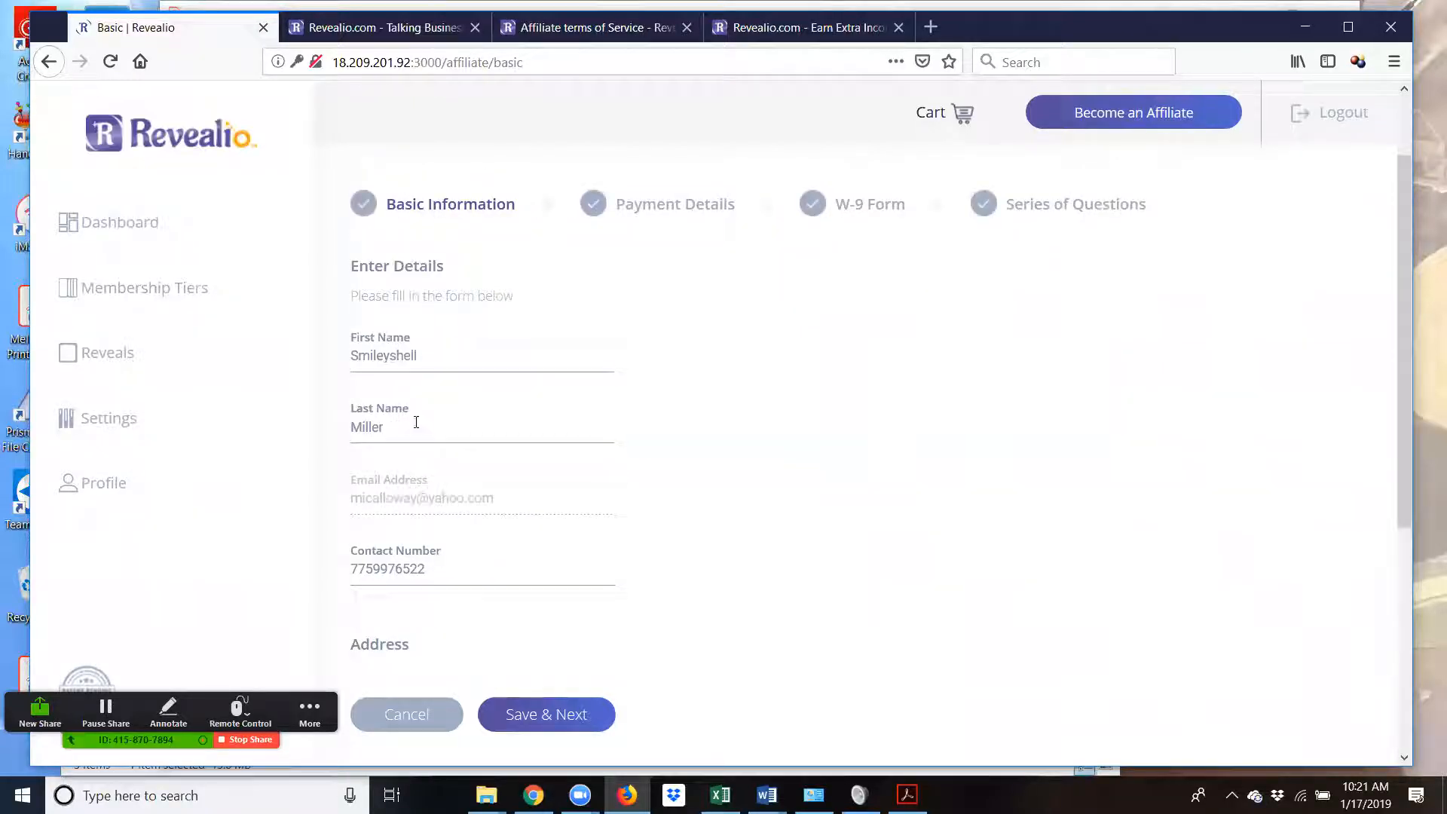
scroll(419, 445, "down", 2)
scroll(453, 460, "down", 2)
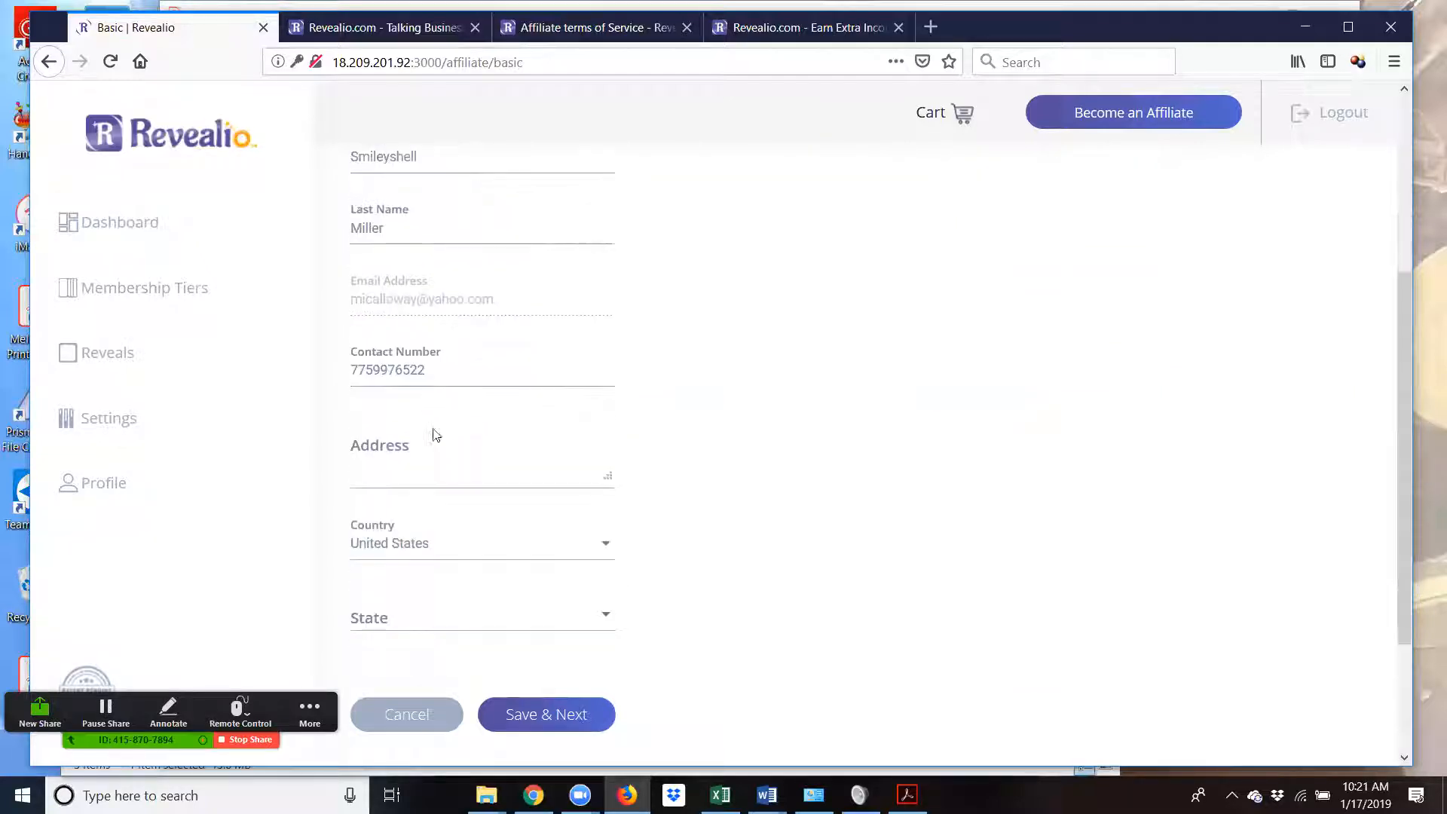
scroll(437, 464, "down", 1)
scroll(430, 451, "down", 2)
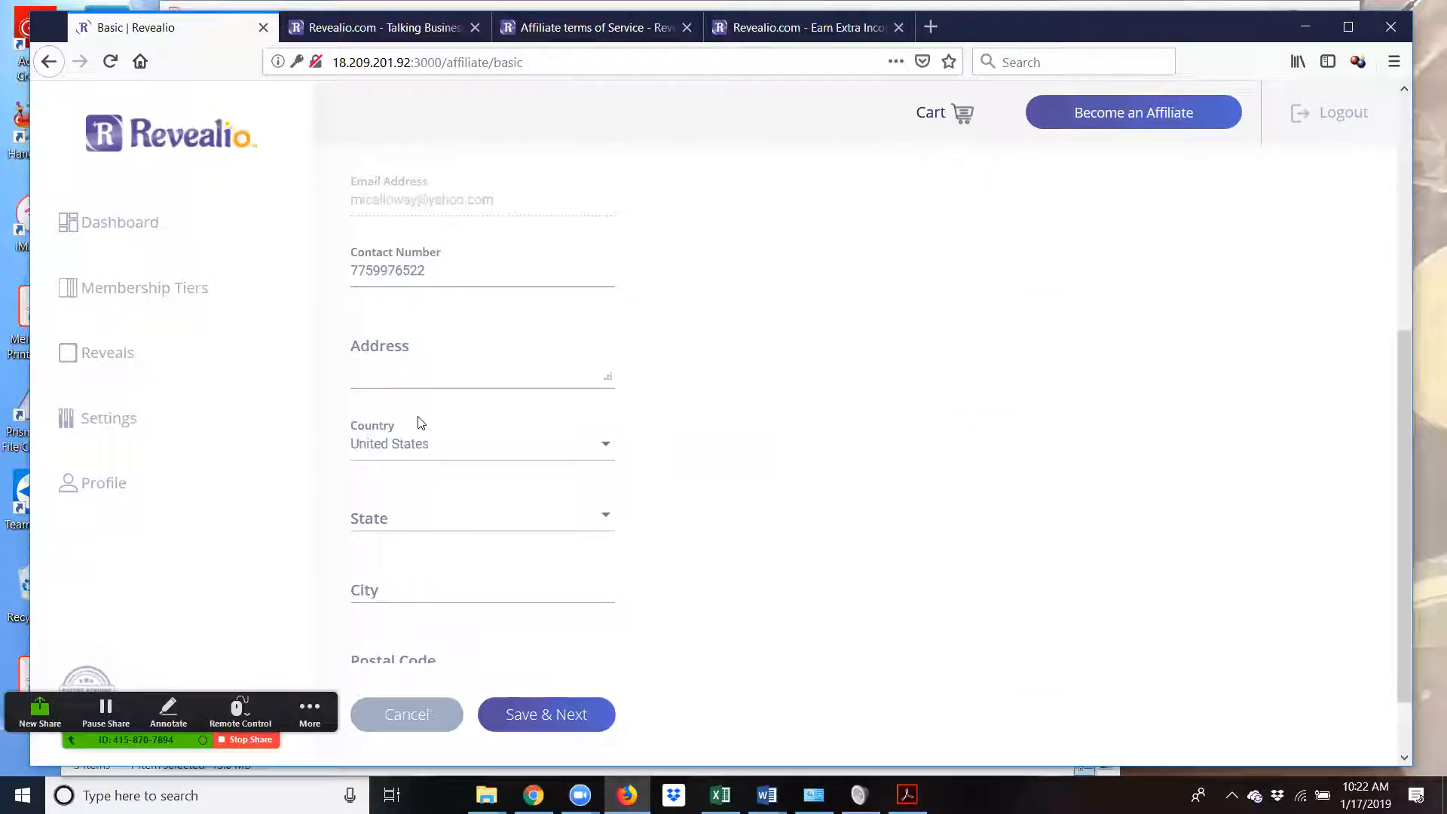
left_click(401, 373)
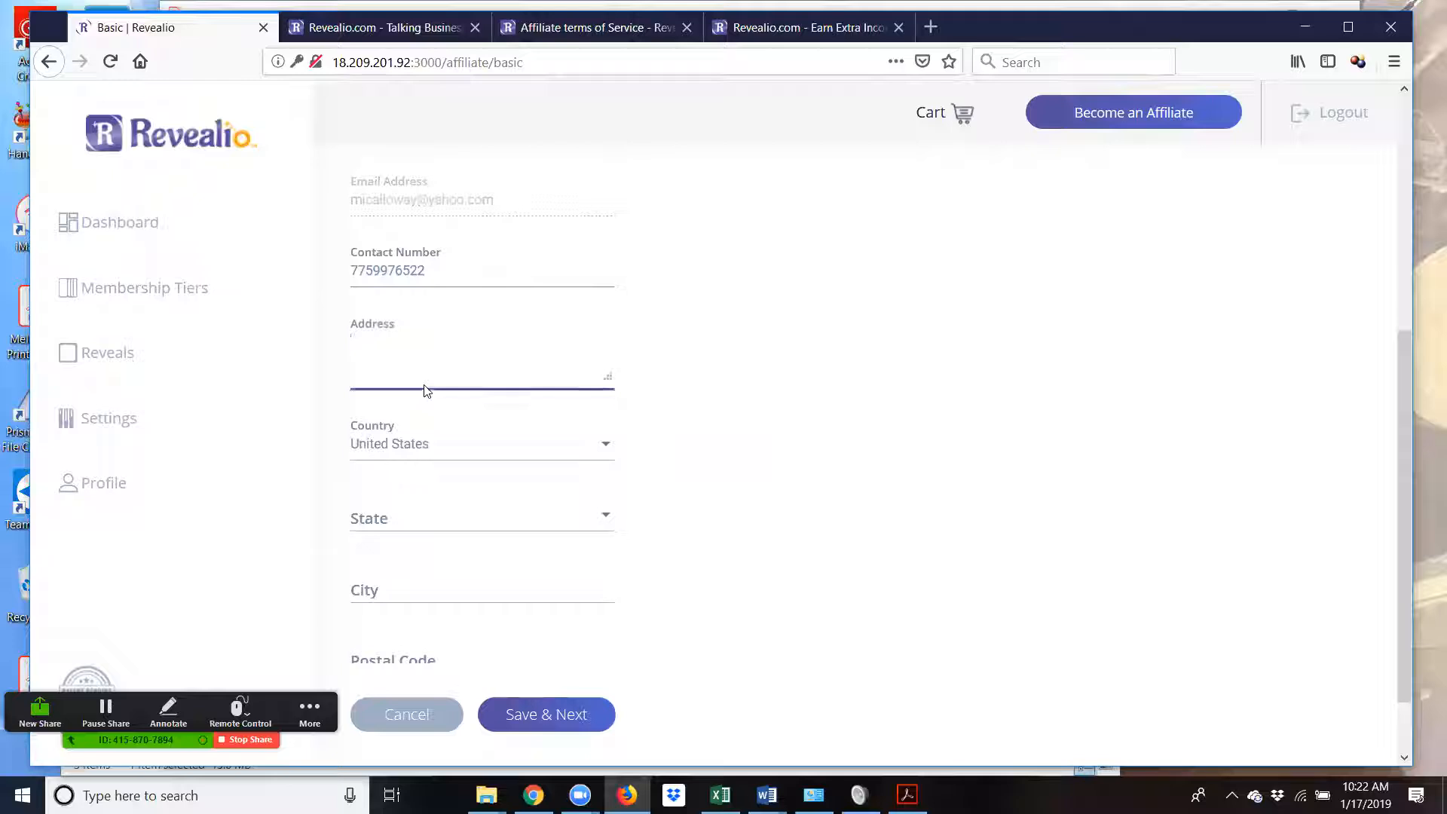
- Choose California as state, enter San Francisco as city, and fill in the postal code
left_click(447, 527)
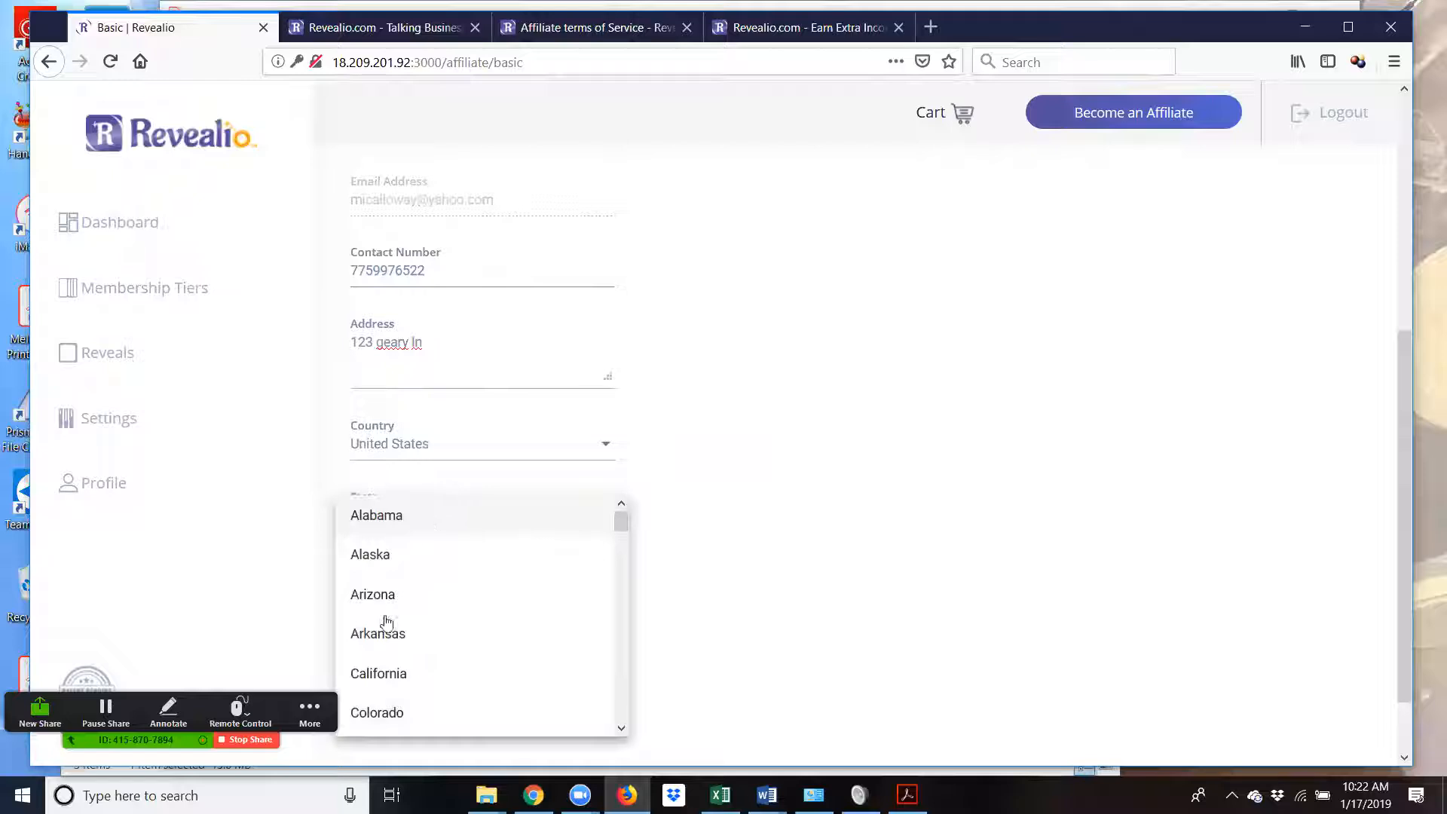
left_click(378, 672)
left_click(407, 589)
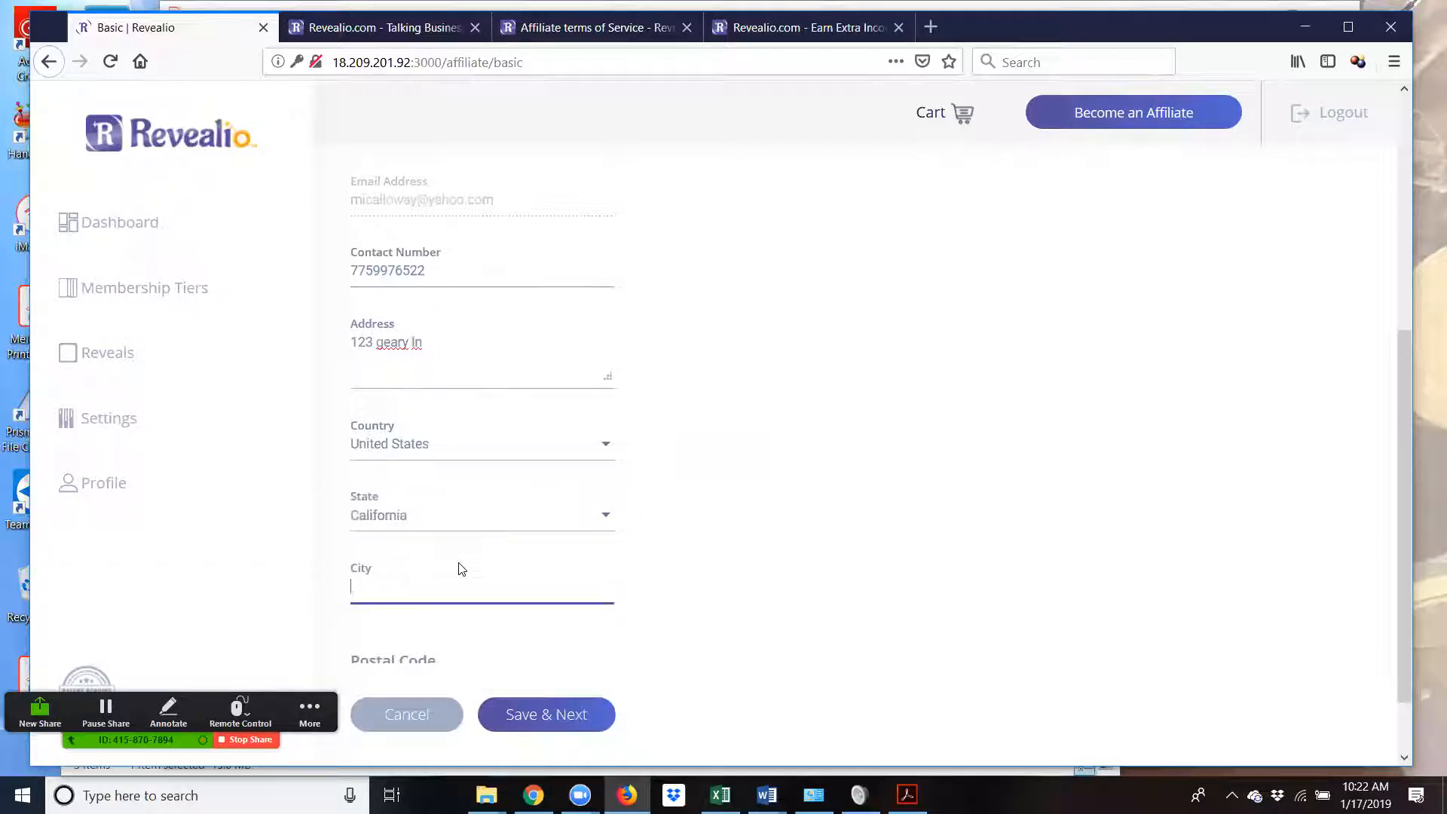
type("san")
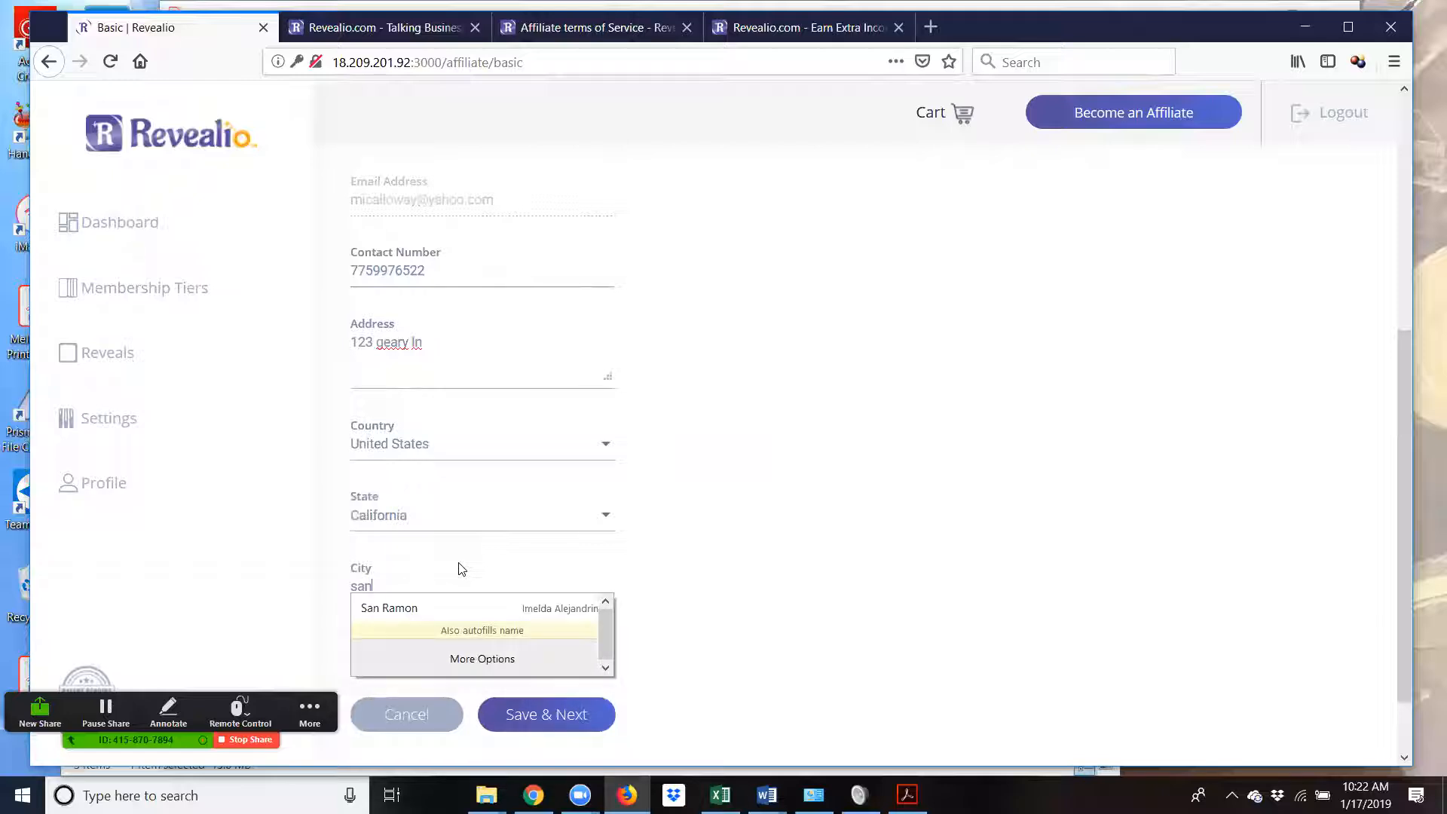
key("BackSpace")
key("BackSpace")
key("BackSpace")
type("San Fr")
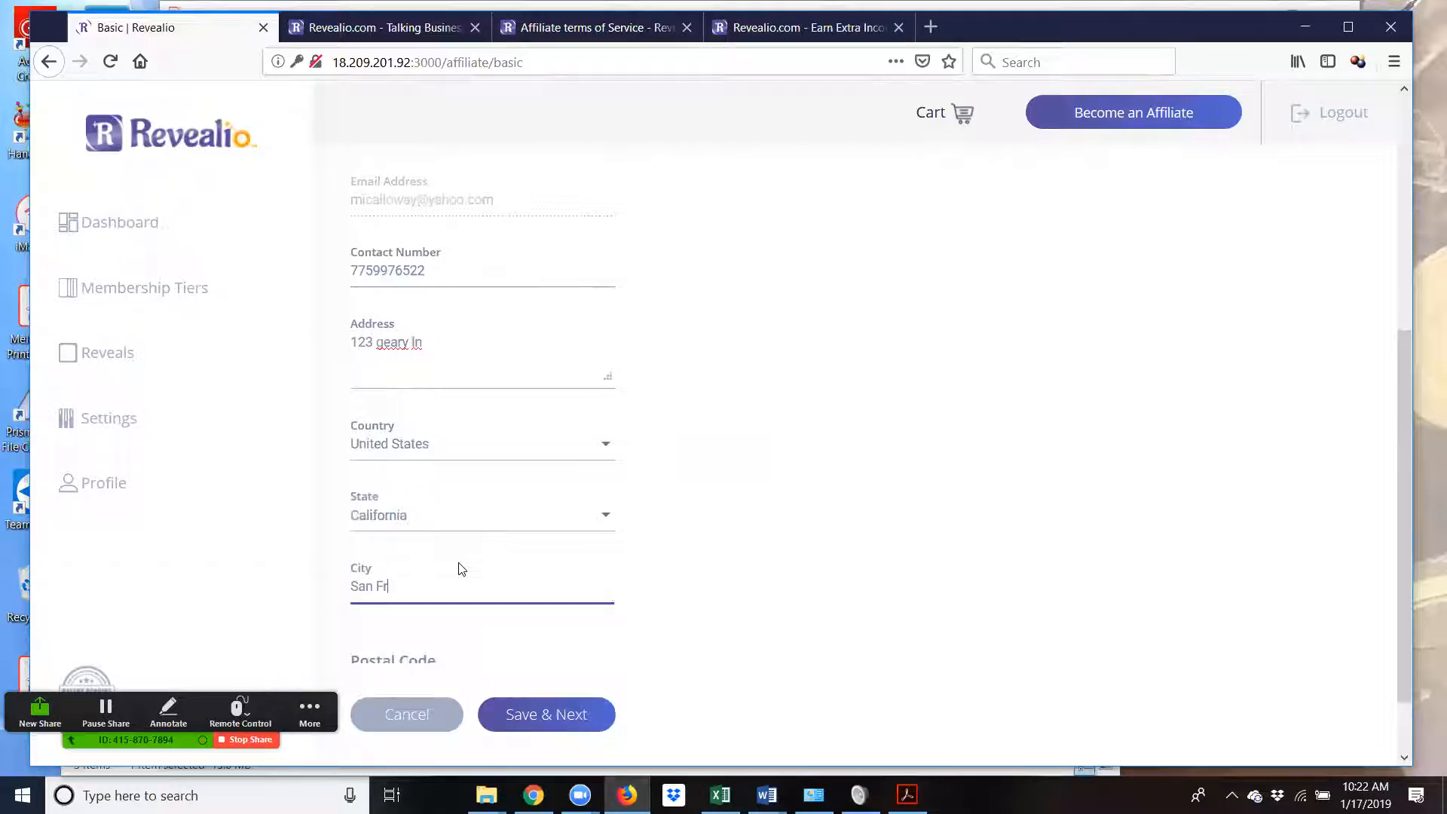
type("ancisco")
key("Tab")
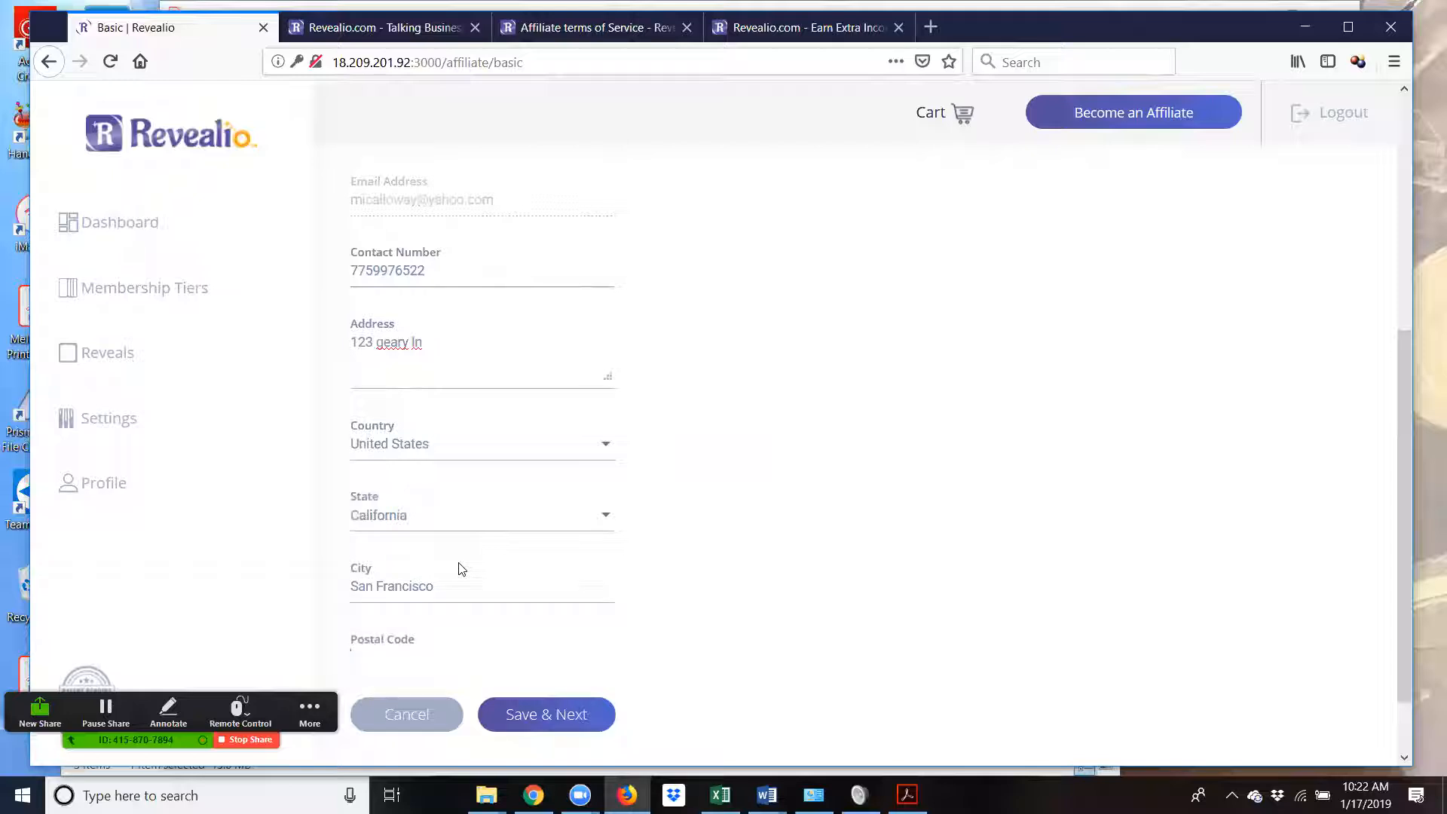
type("9")
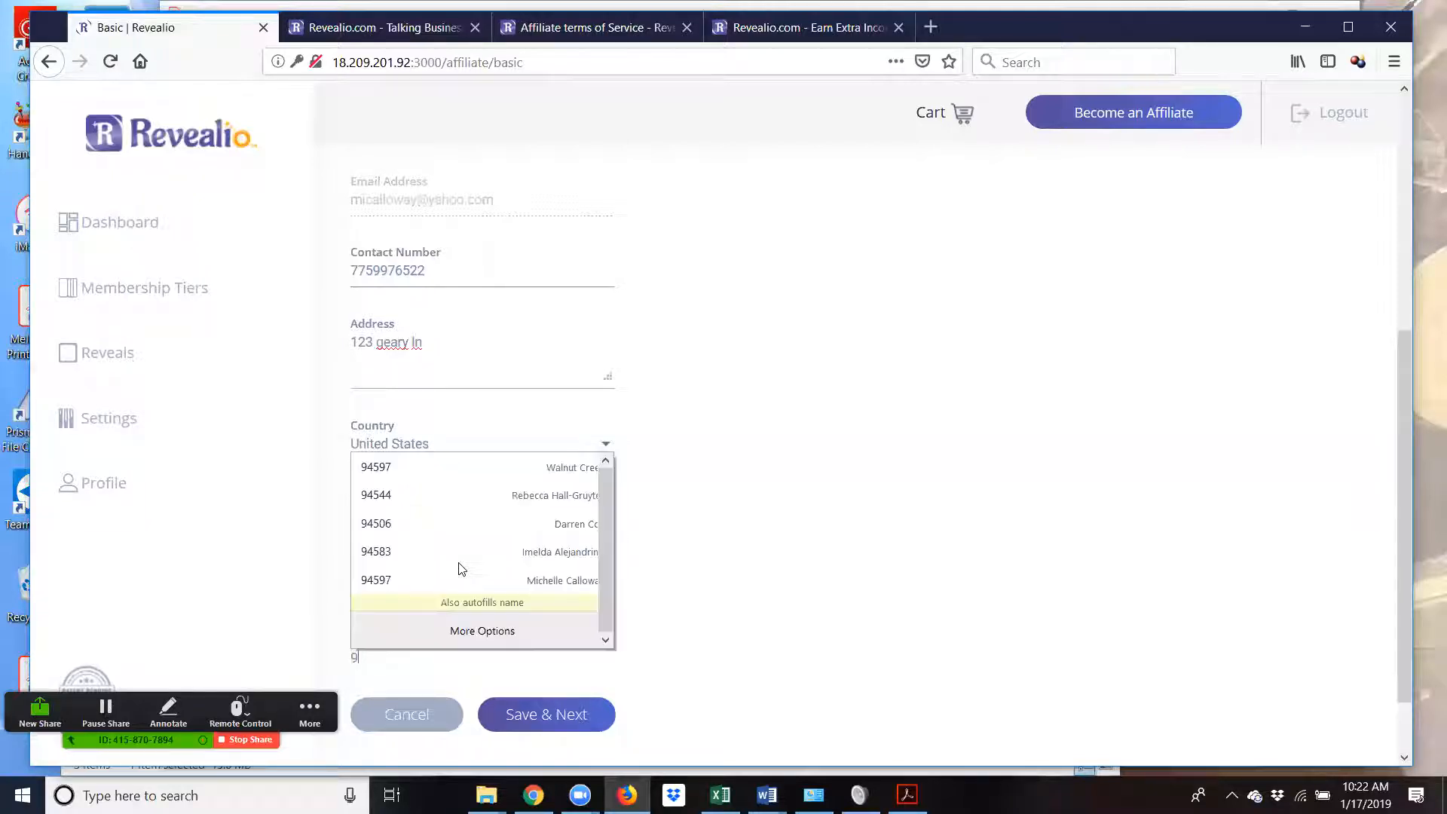
type("456")
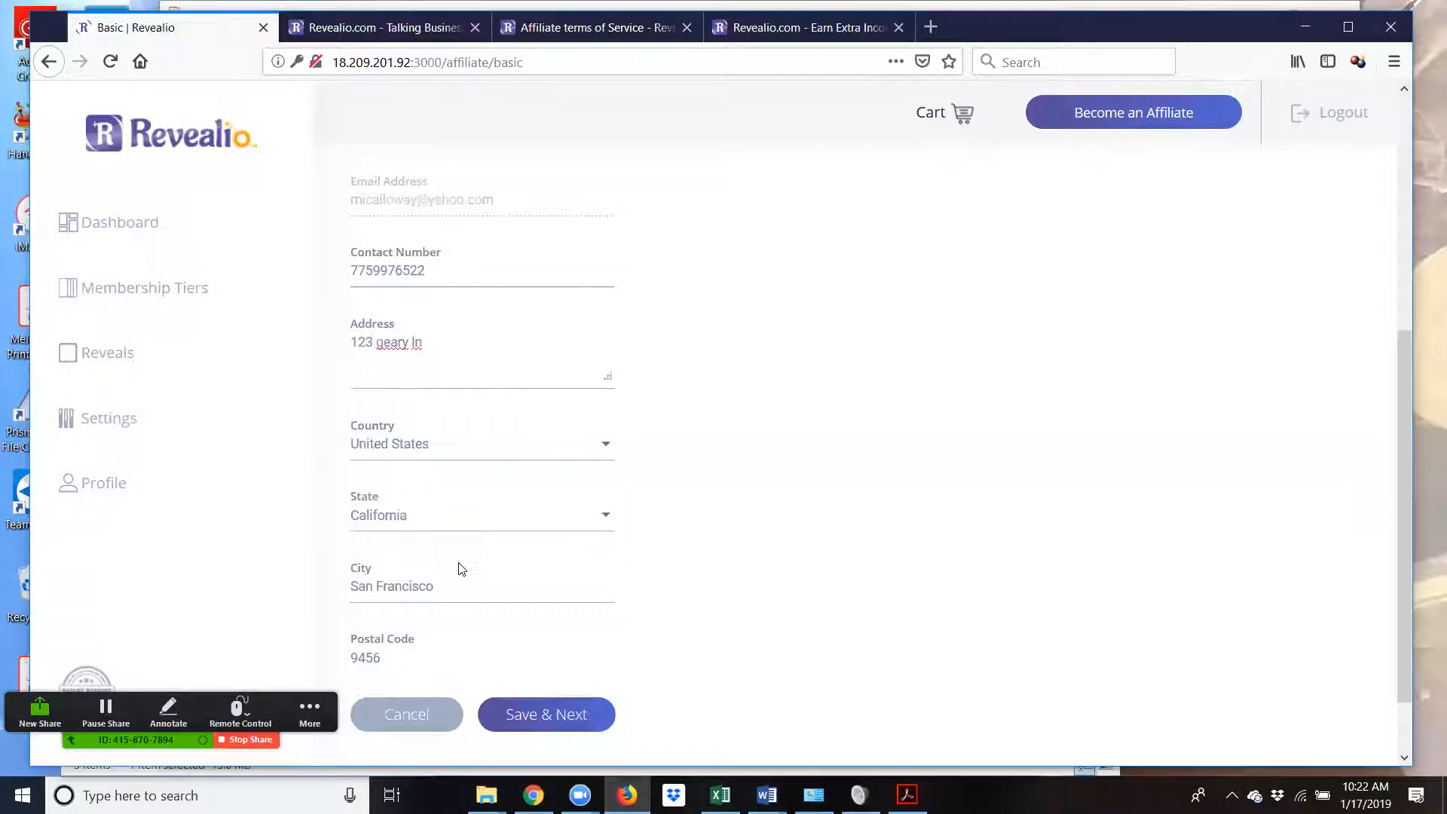
type("1")
scroll(634, 701, "down", 1)
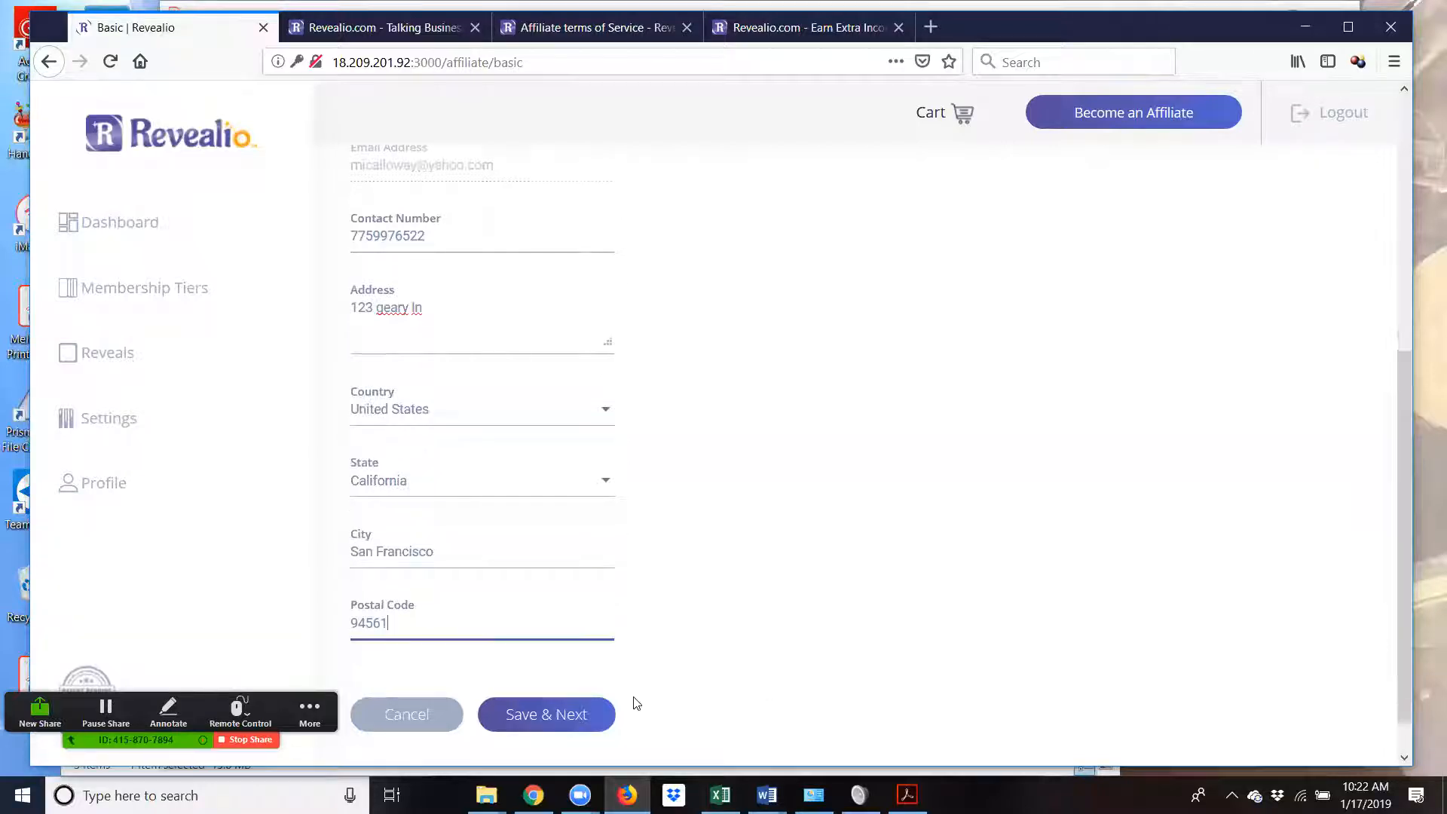
- Save Basic Information and continue to the Payment Details step
left_click(544, 722)
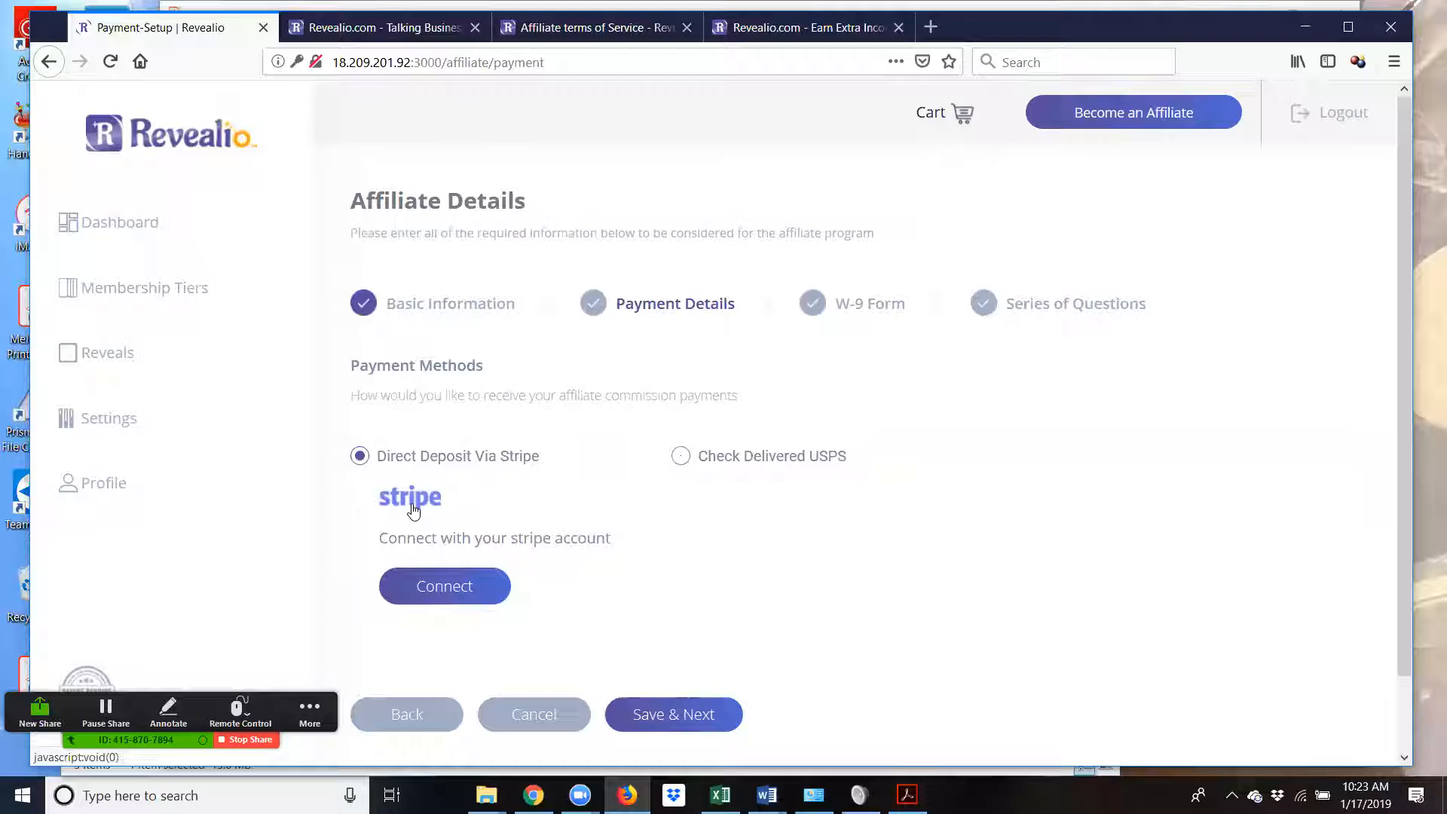
left_click(445, 590)
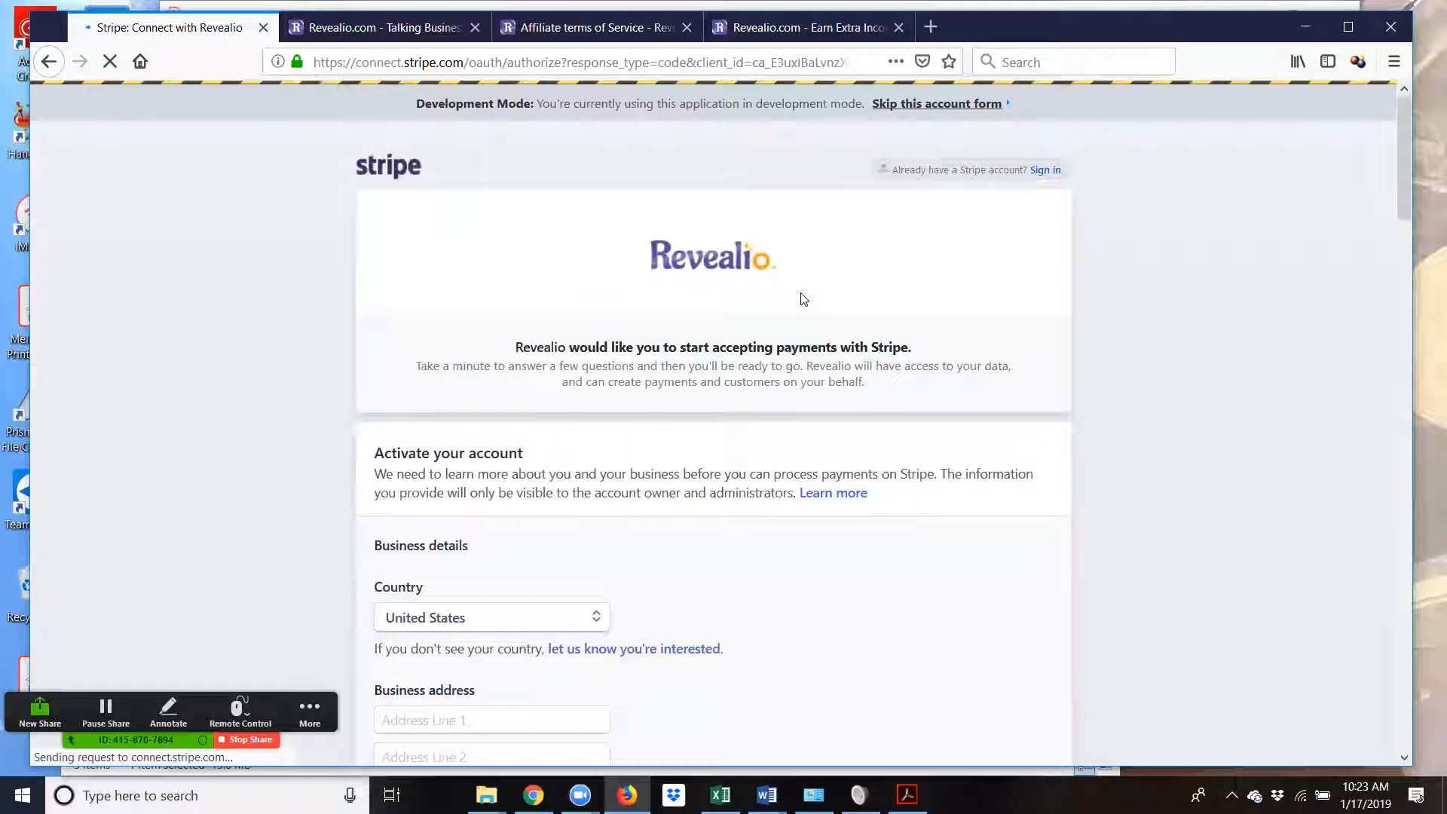
scroll(505, 607, "down", 3)
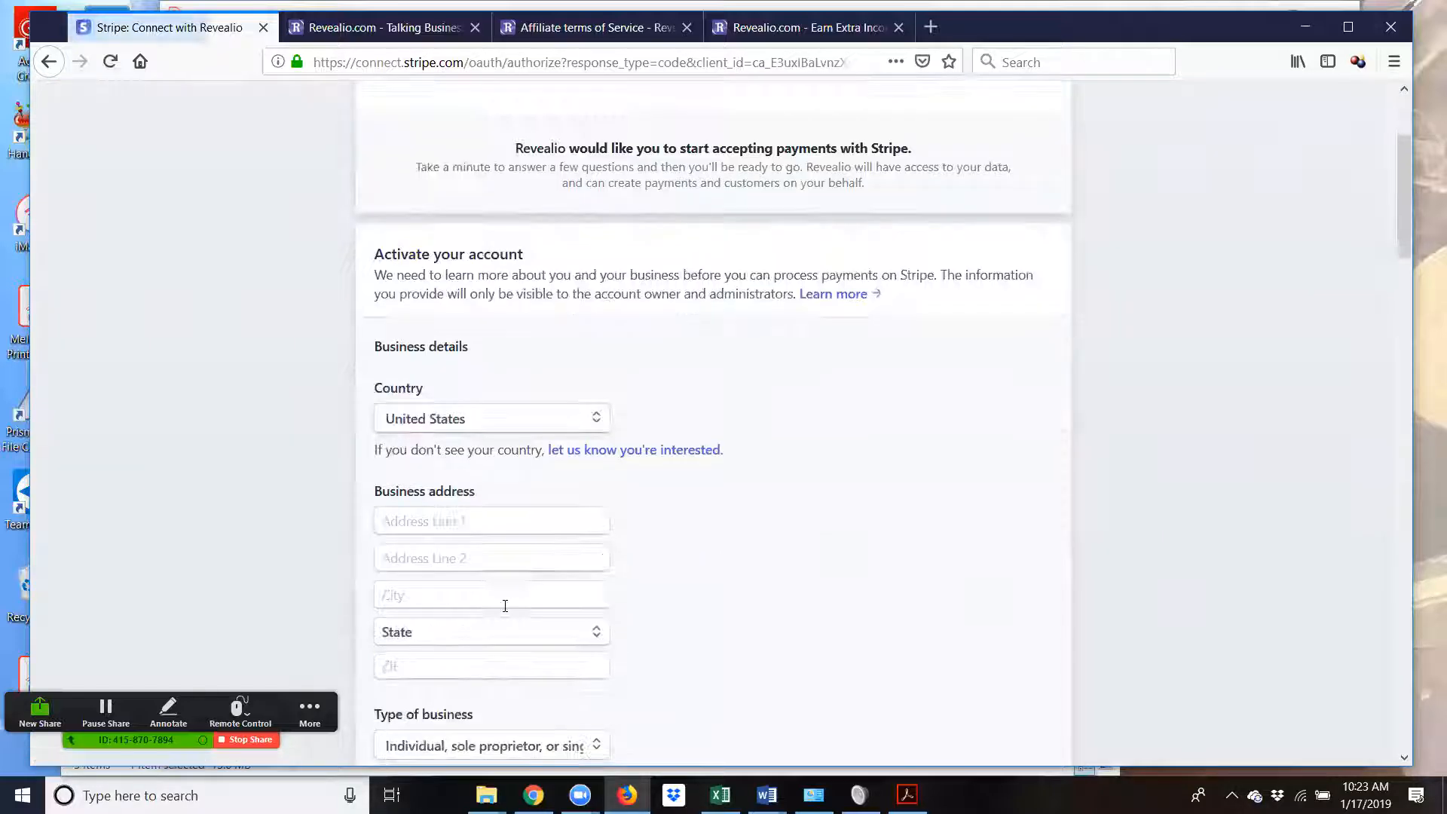
scroll(505, 610, "up", 3)
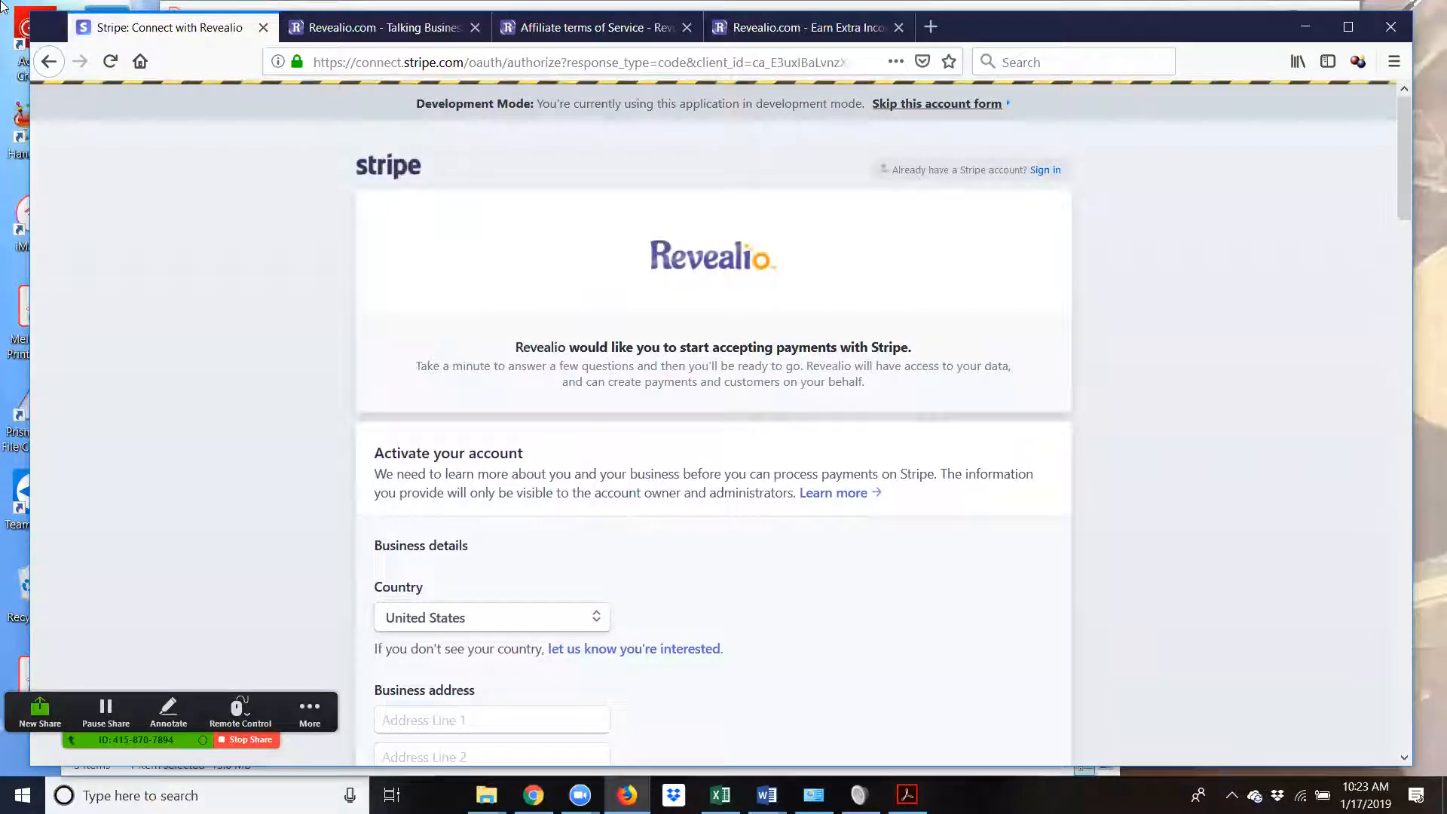
left_click(49, 62)
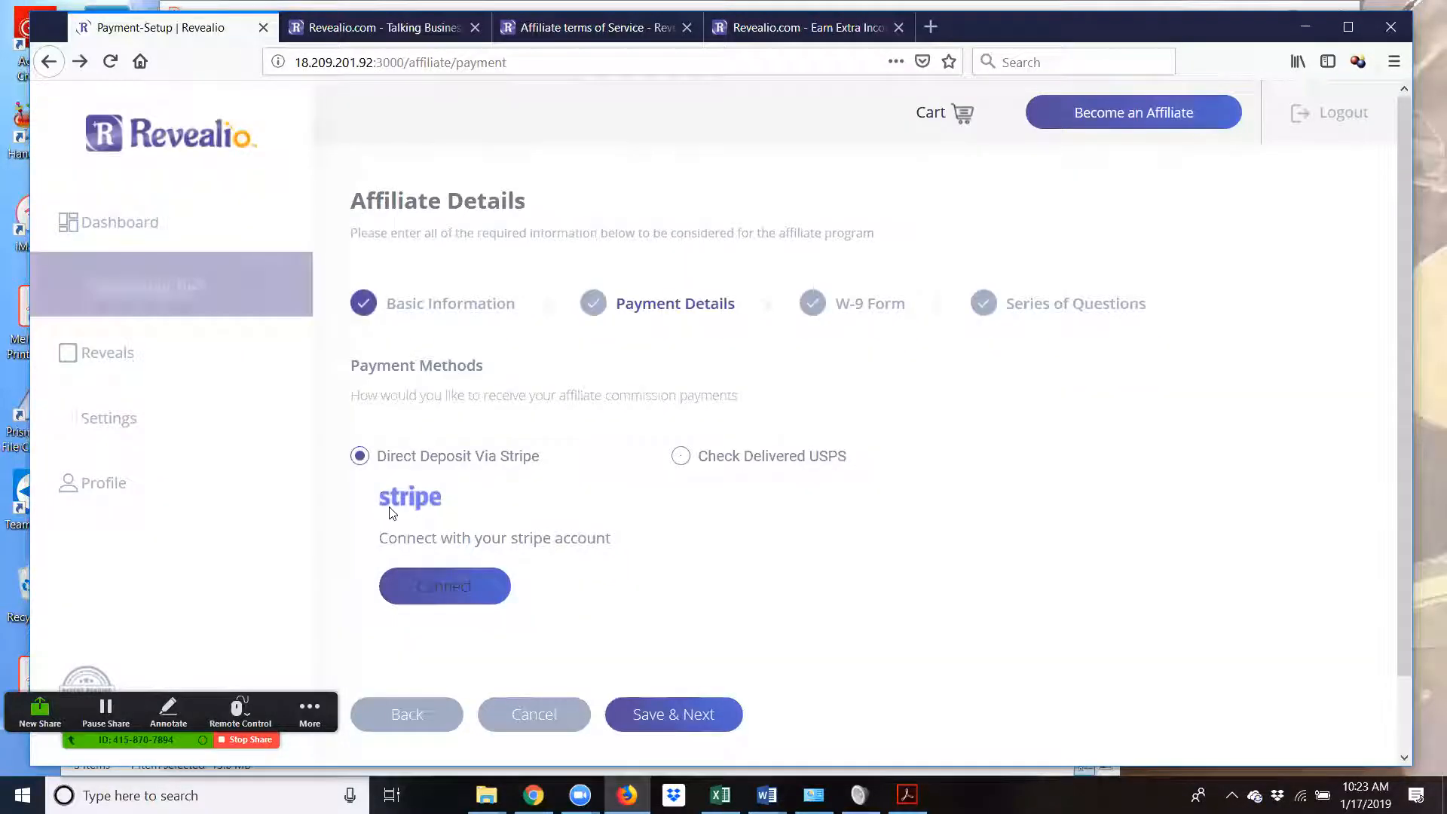
- Select Check Delivered USPS, then enter the account holder name and street mailing address
left_click(681, 456)
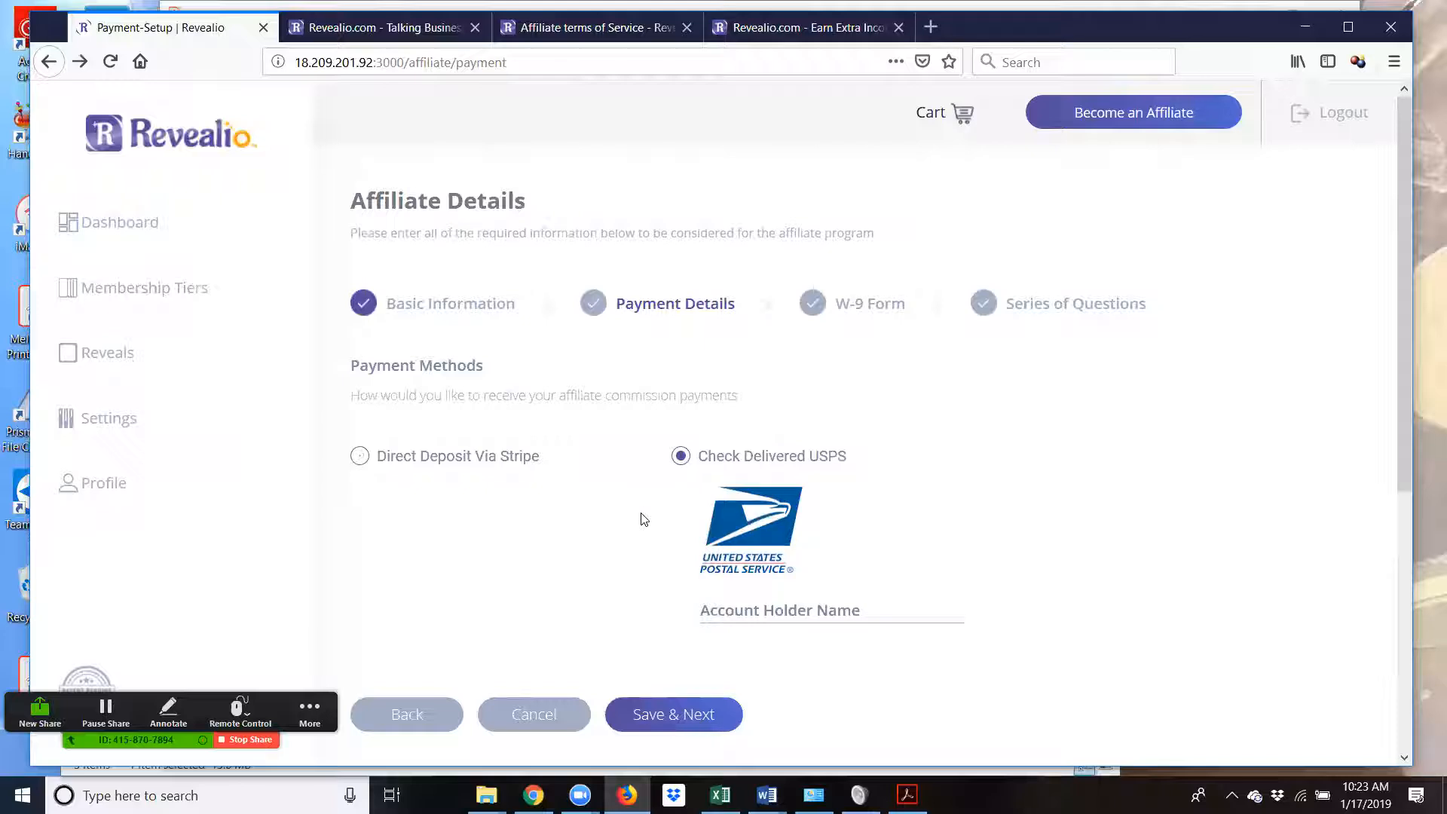
scroll(643, 519, "down", 2)
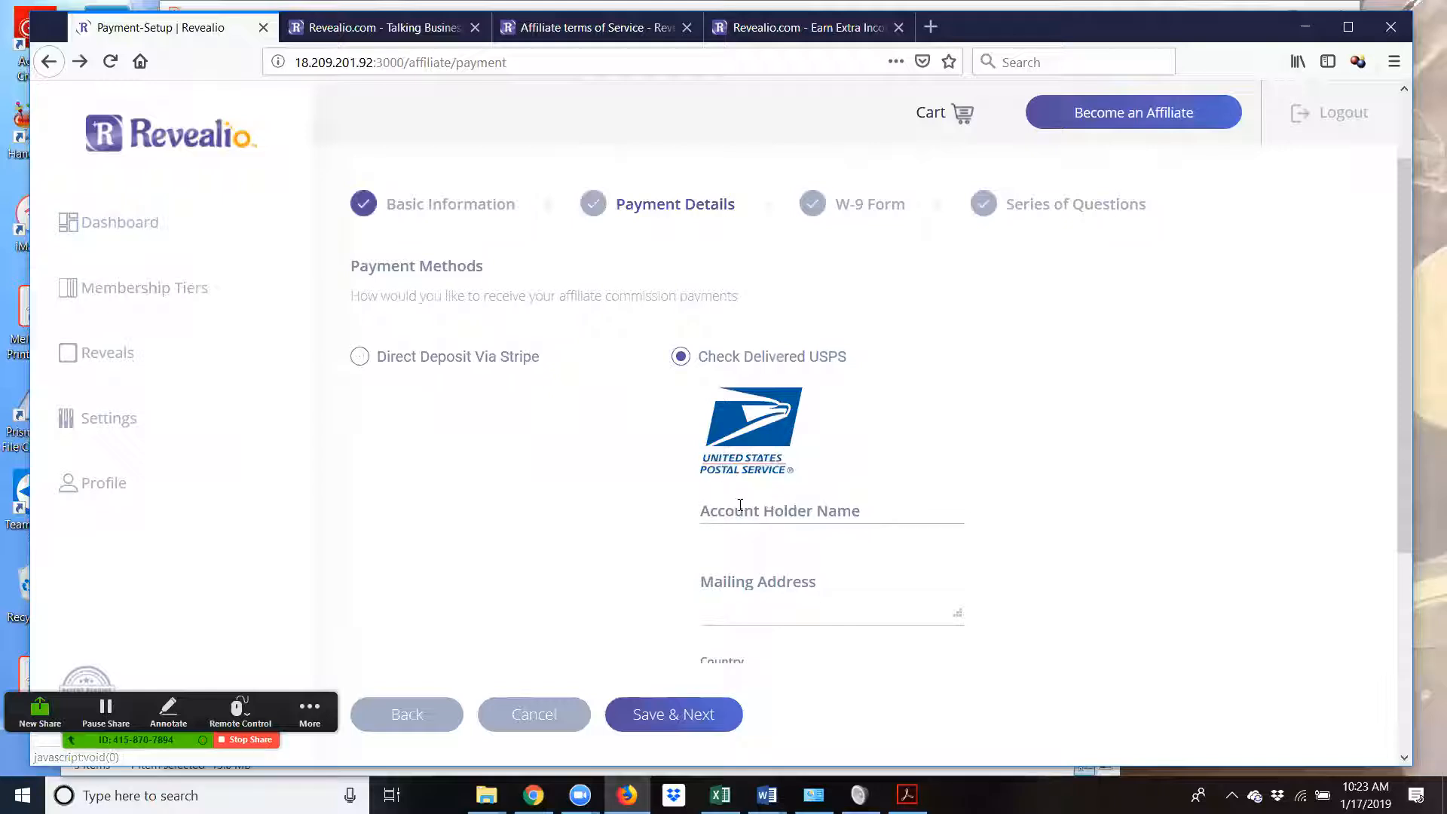
scroll(741, 505, "down", 2)
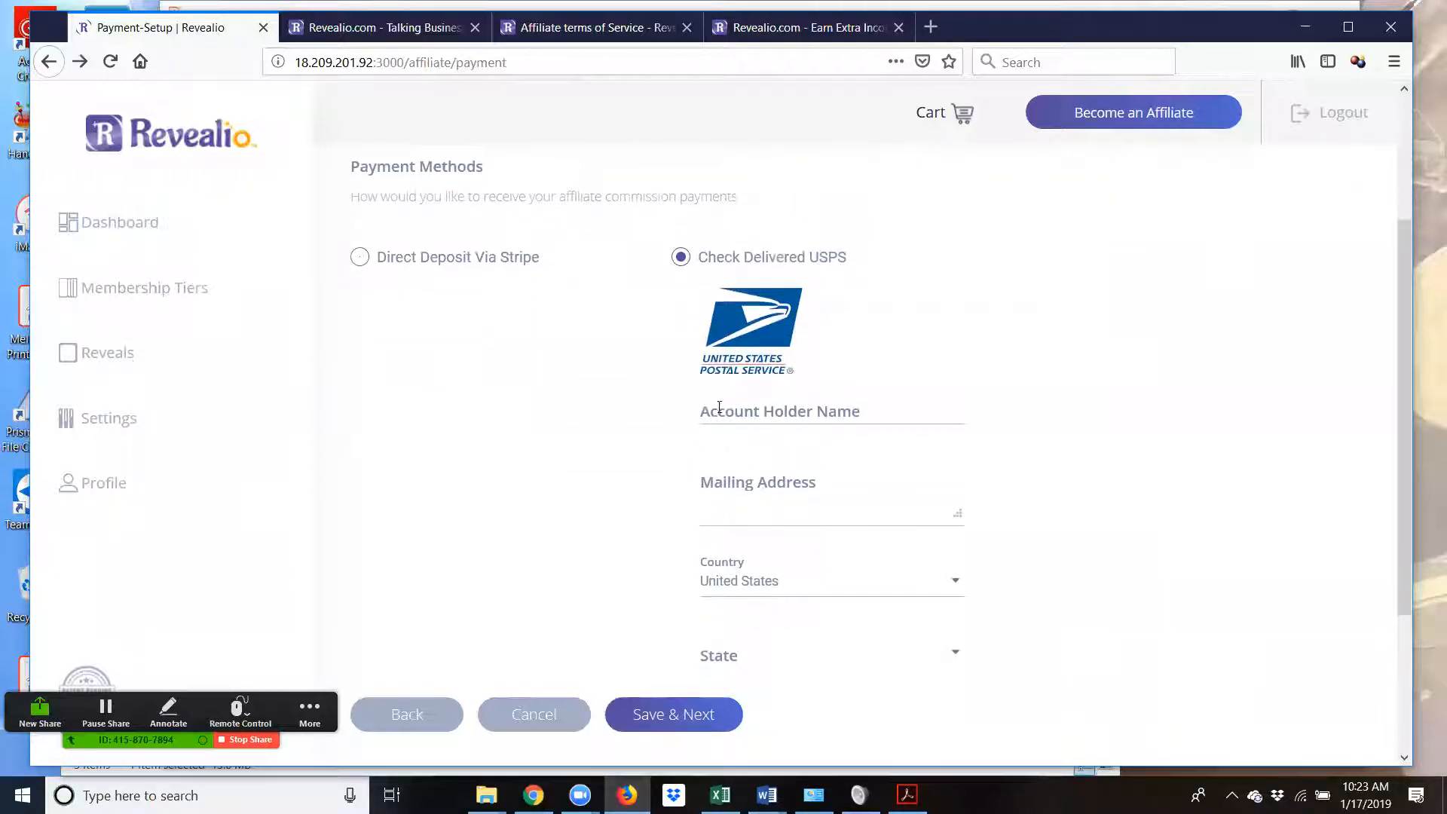
scroll(730, 511, "down", 2)
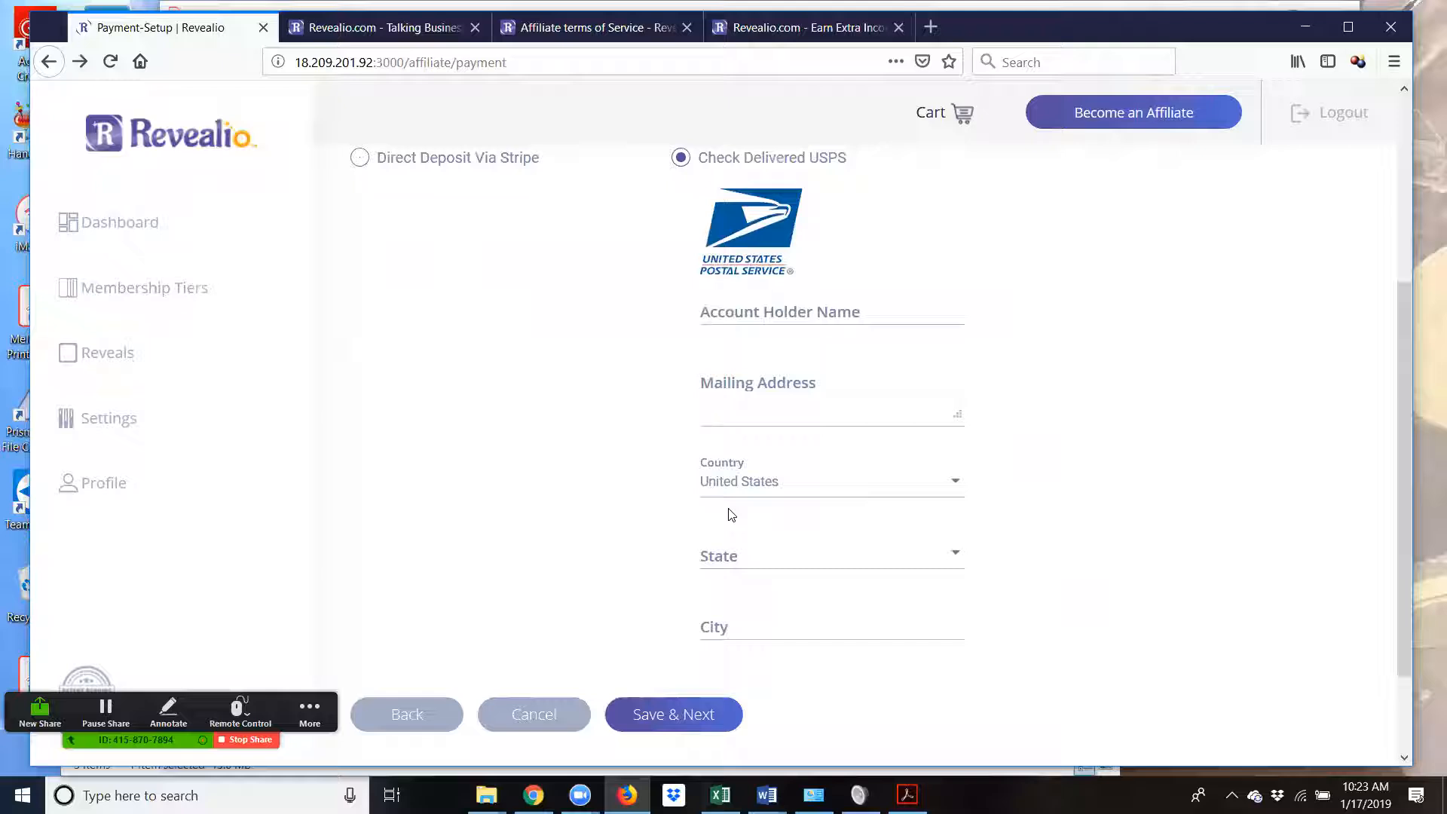
scroll(730, 514, "down", 2)
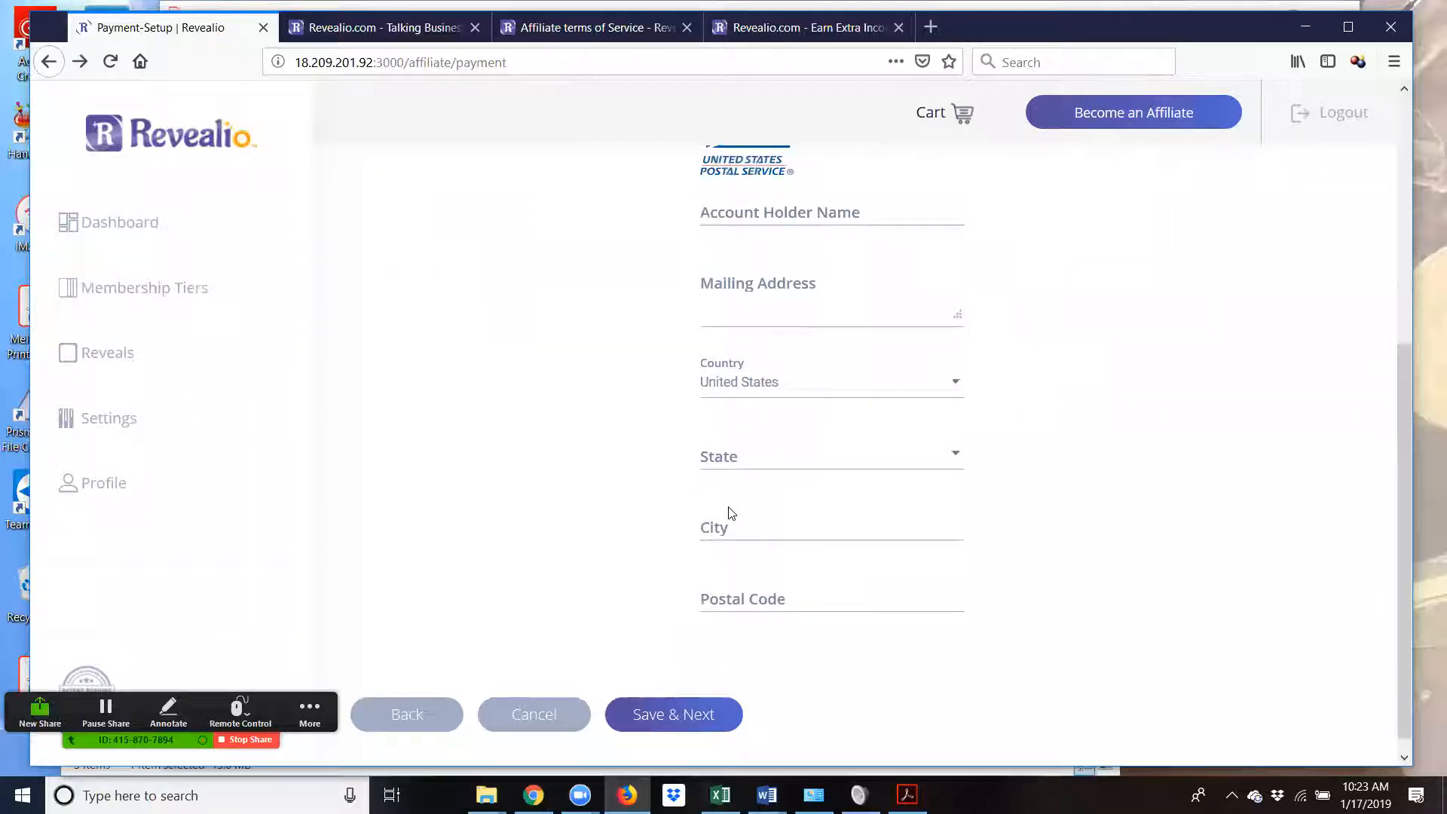
scroll(731, 512, "up", 2)
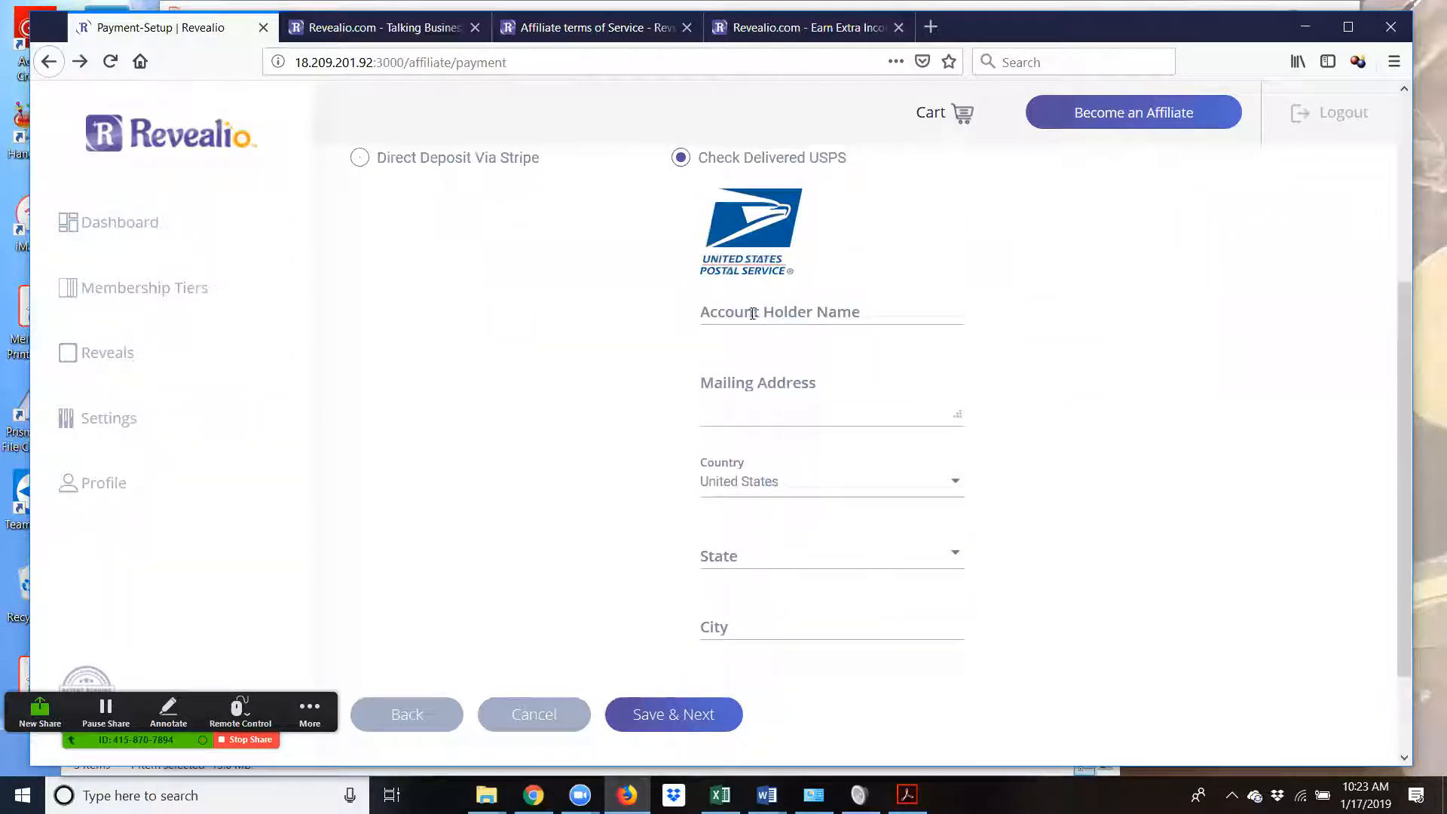
left_click(747, 324)
type("MC")
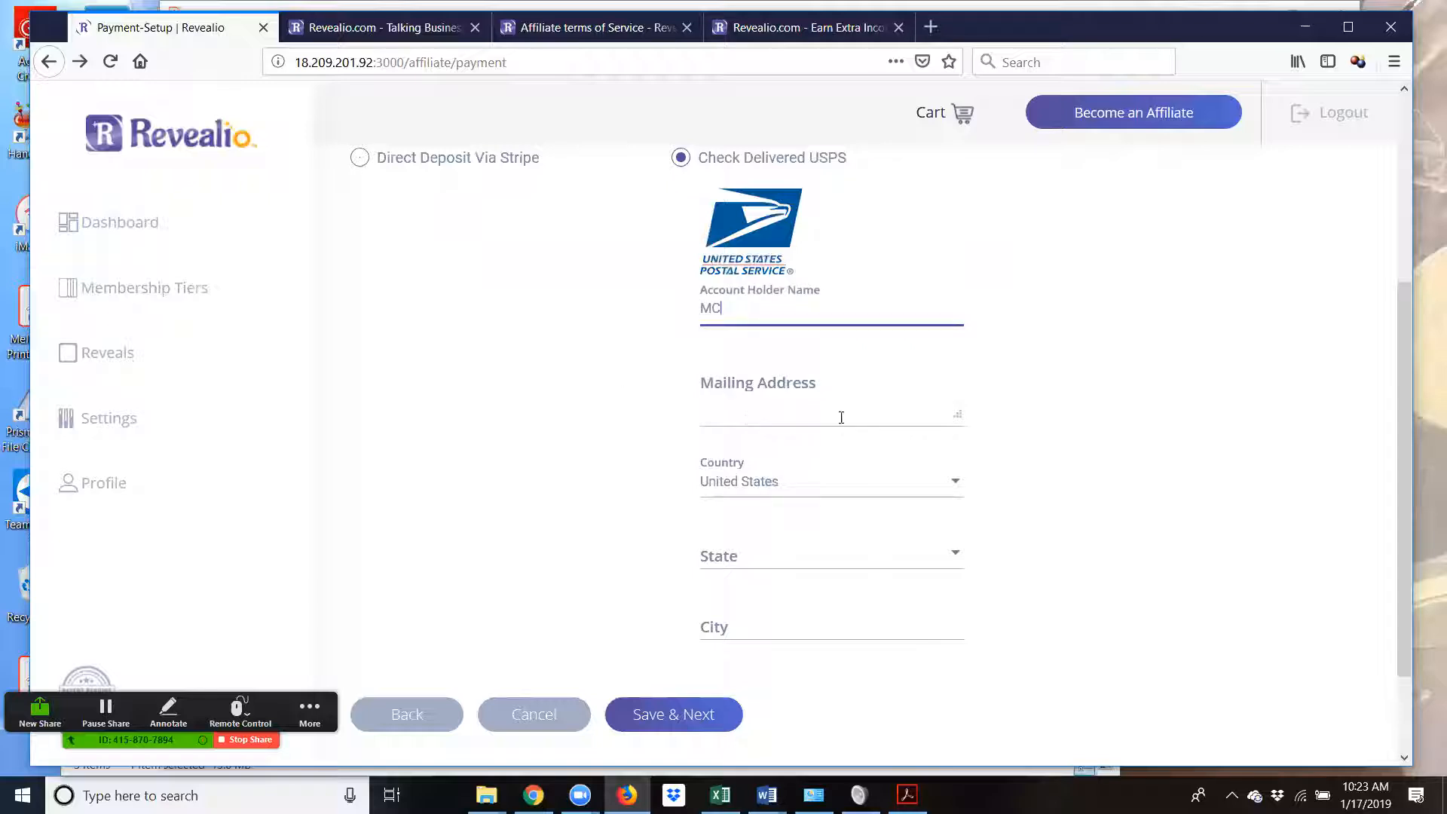
left_click(787, 414)
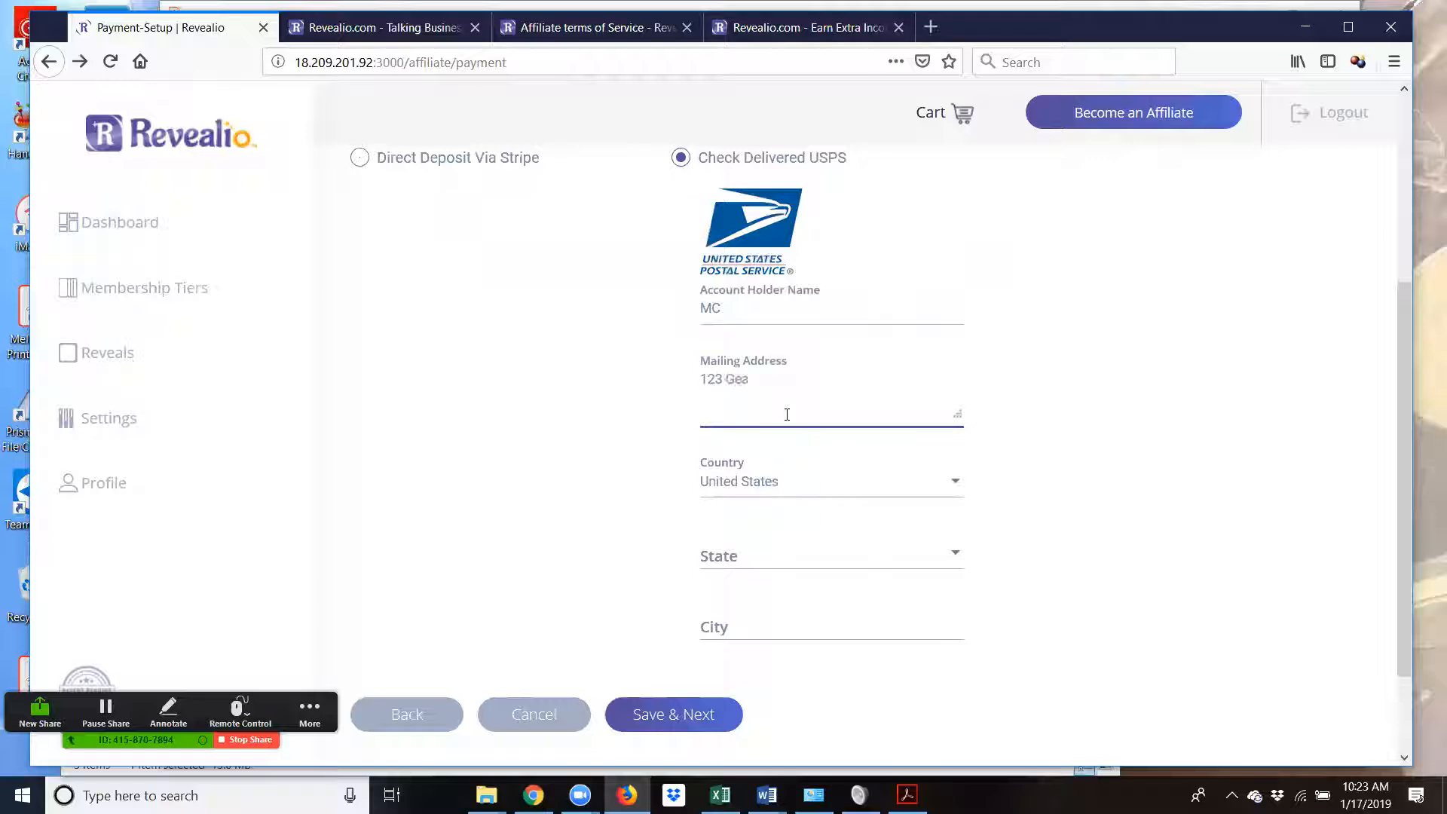
- Set the mailing state to California and the city to San Francisco
key("Tab")
key("Tab")
key("Down")
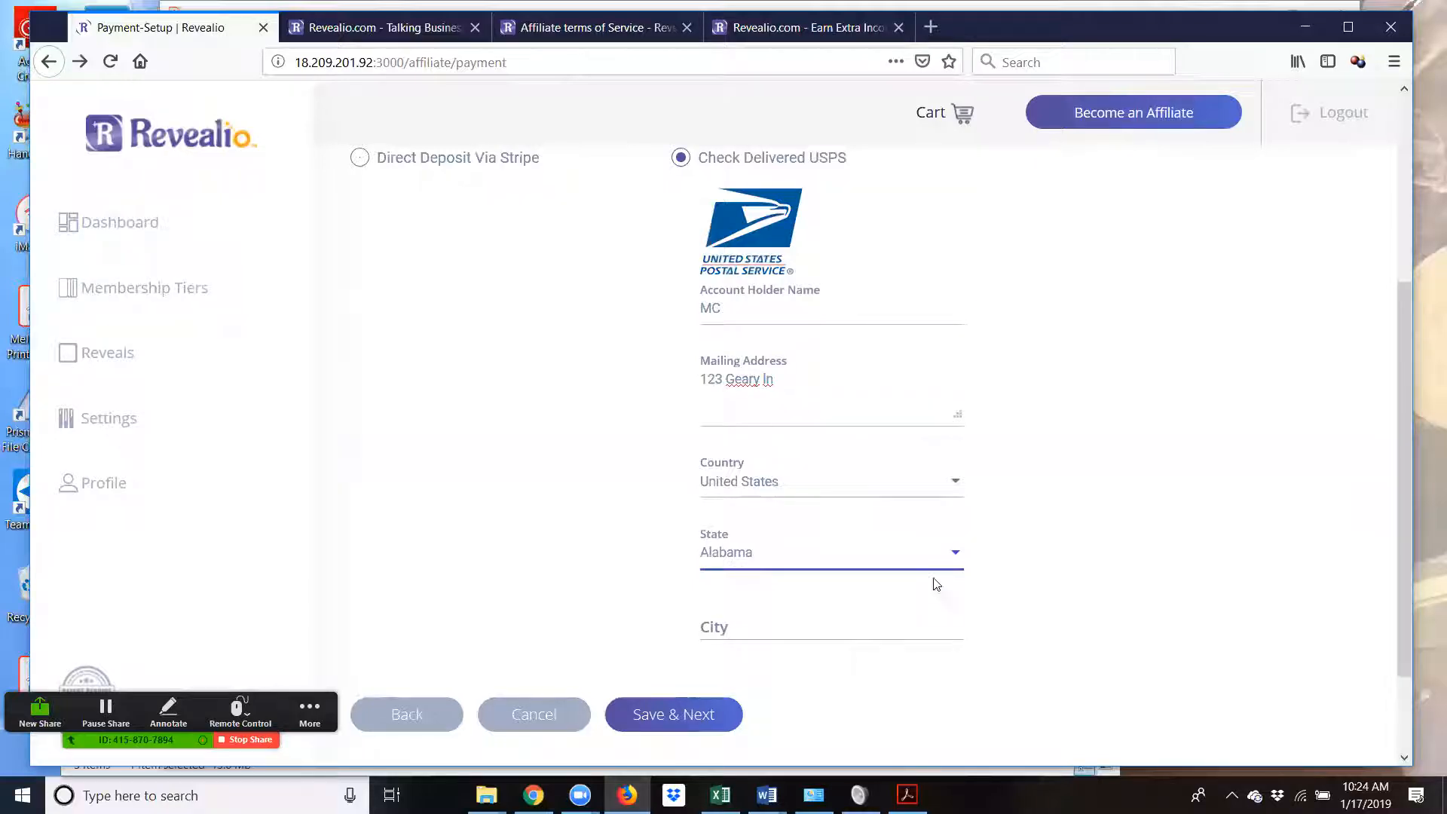
left_click(876, 557)
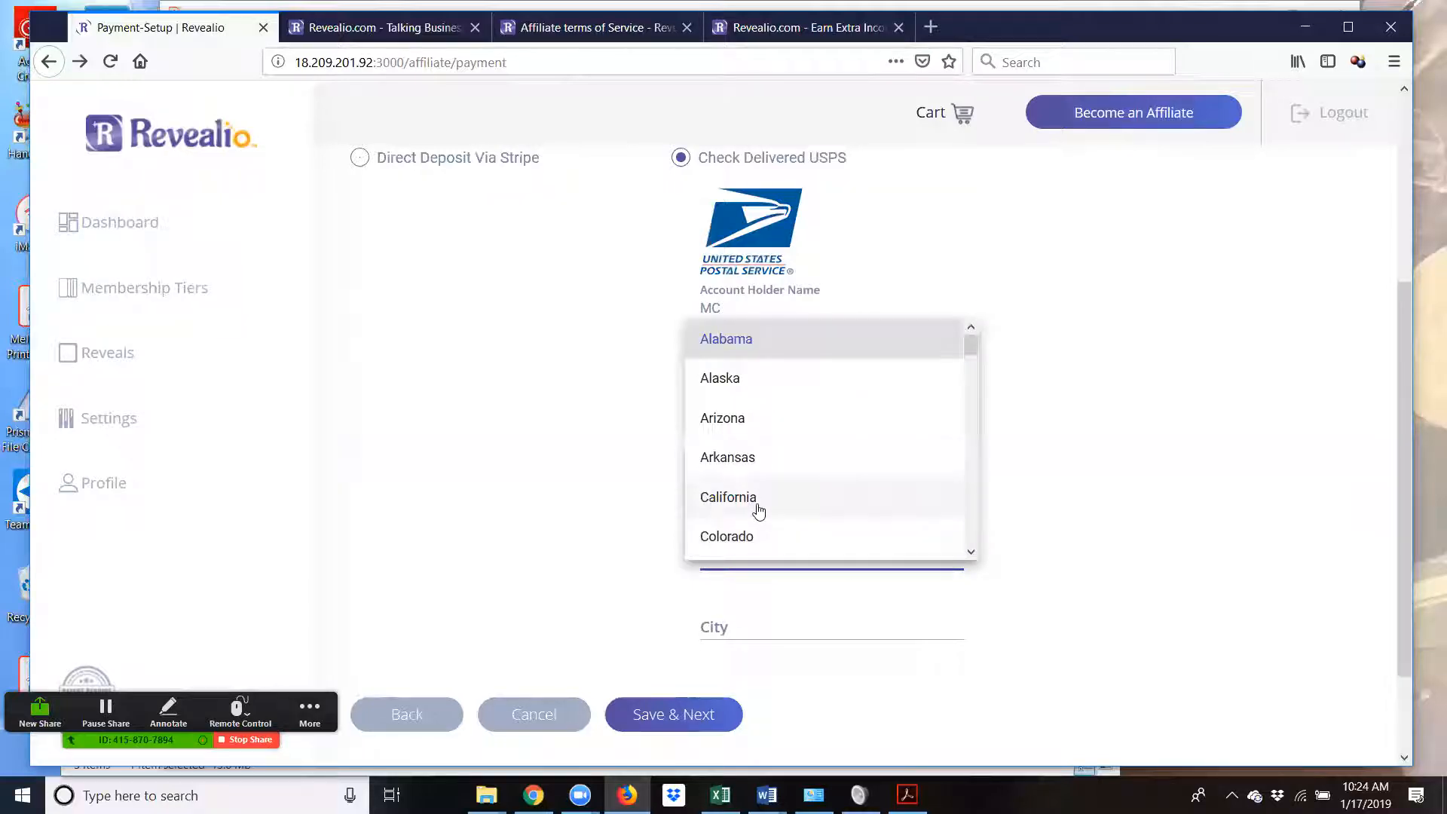
left_click(758, 499)
left_click(748, 631)
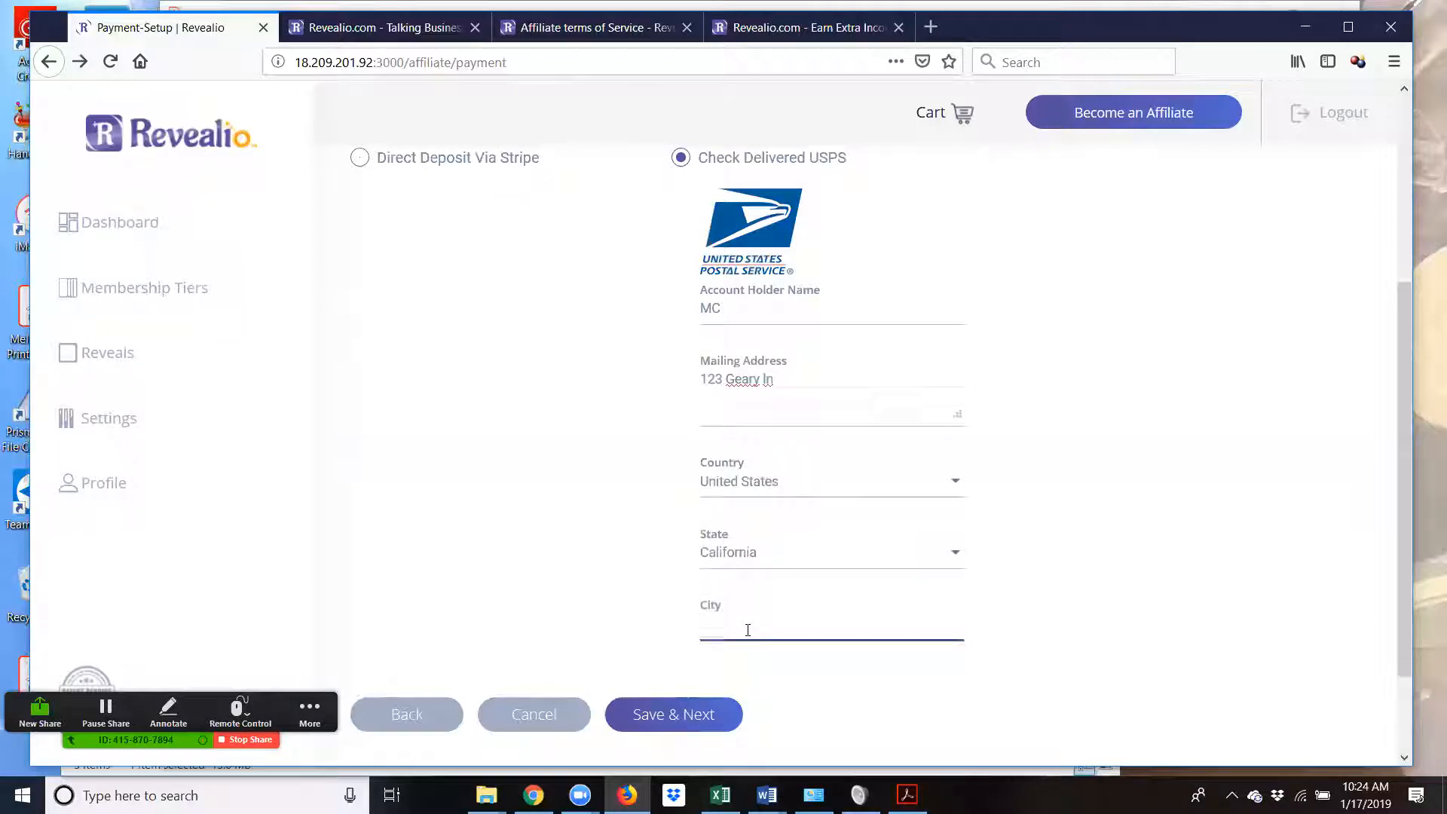
type("San F")
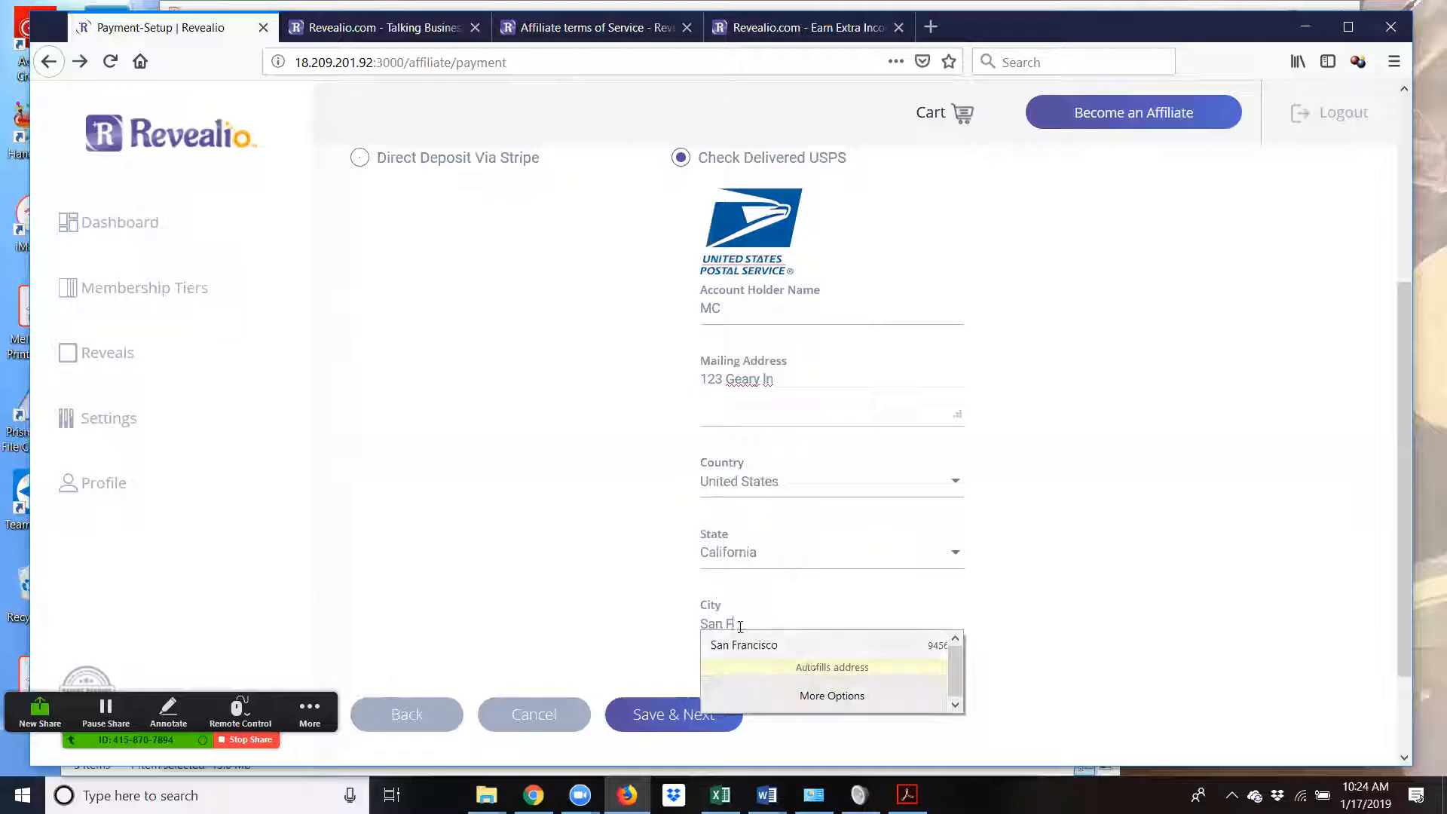
left_click(746, 645)
scroll(769, 642, "down", 2)
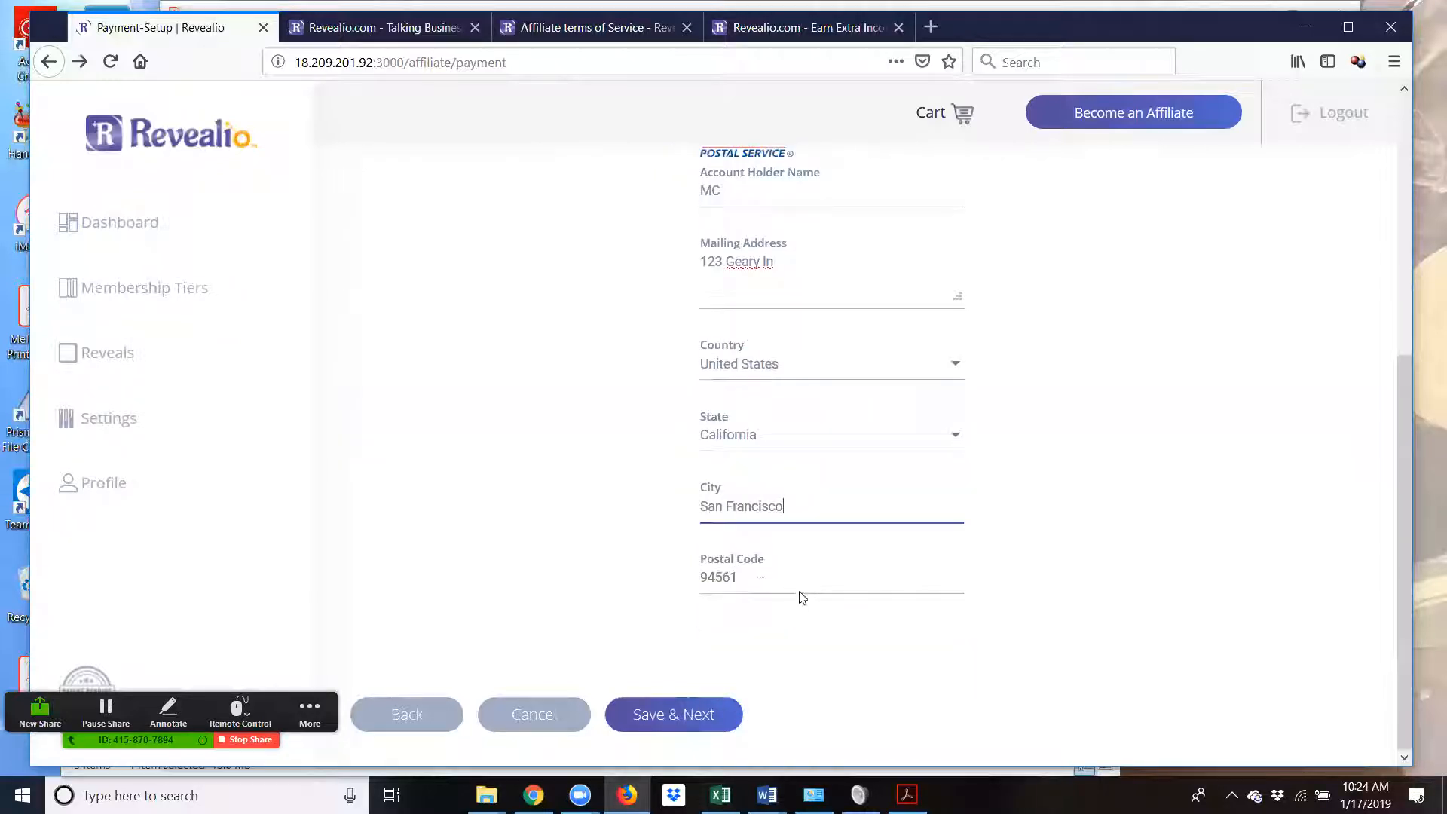
- Save the check payment details and continue to the W-9 Form step
left_click(705, 717)
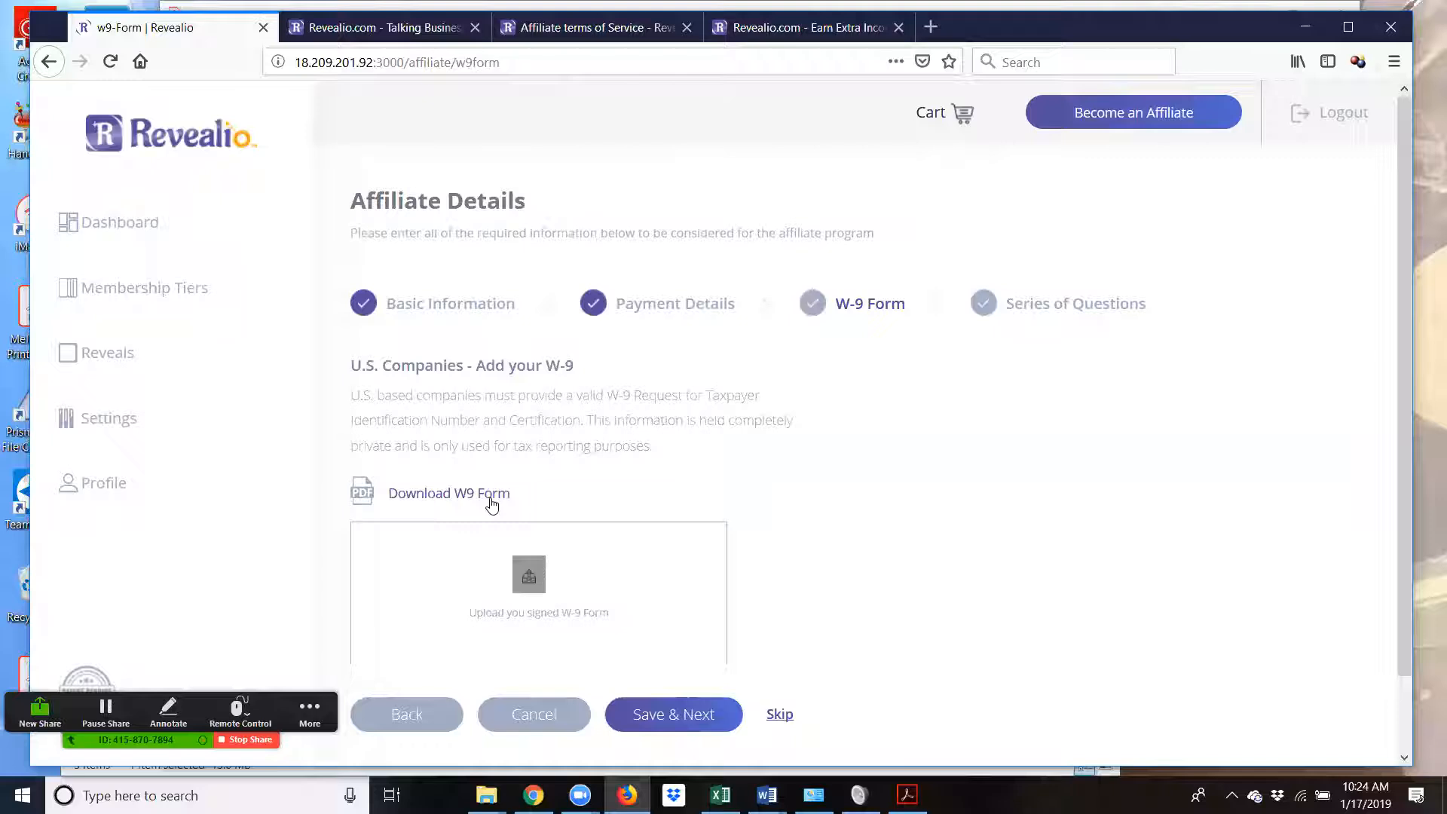
scroll(691, 485, "down", 2)
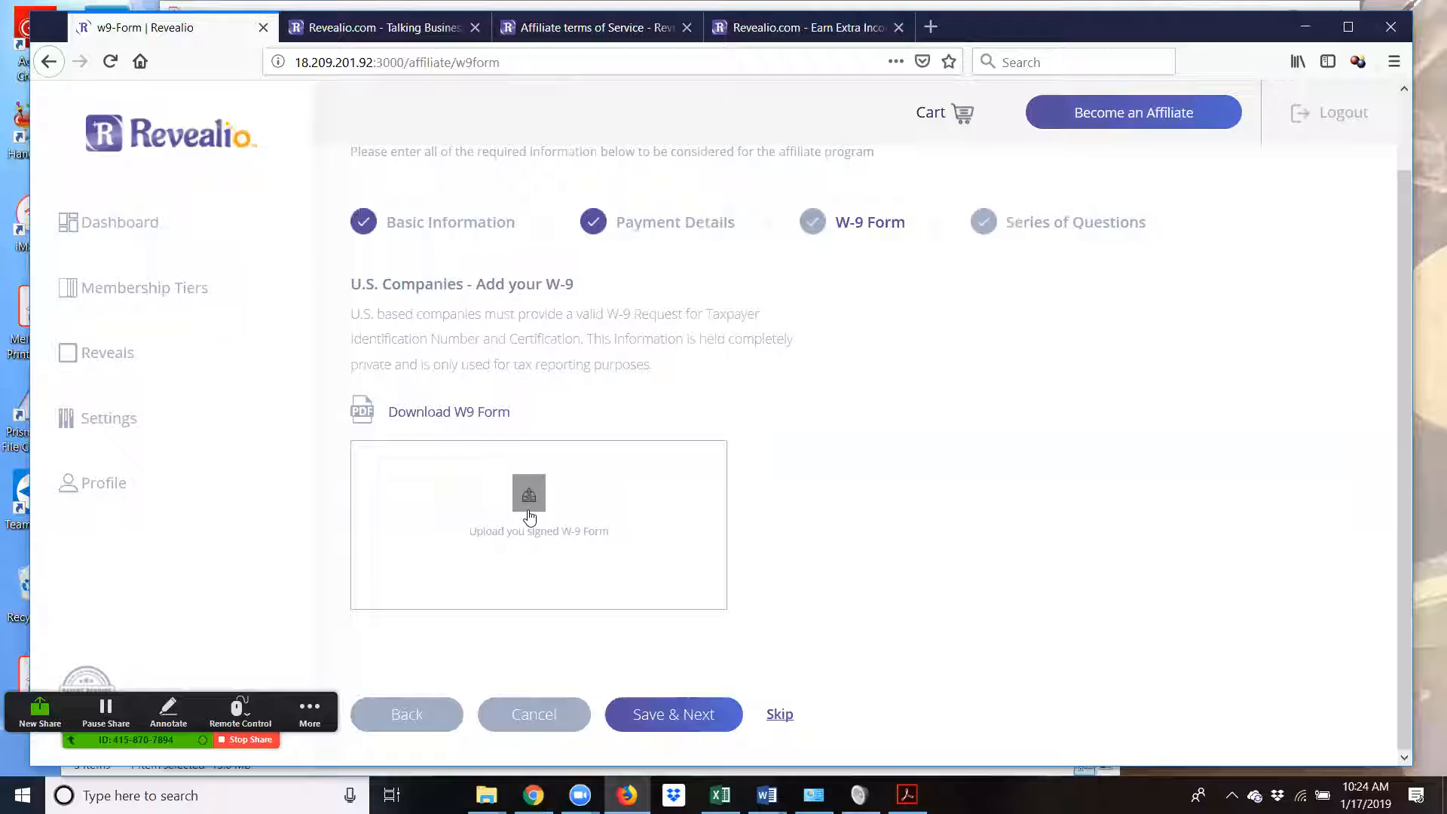
left_click(780, 715)
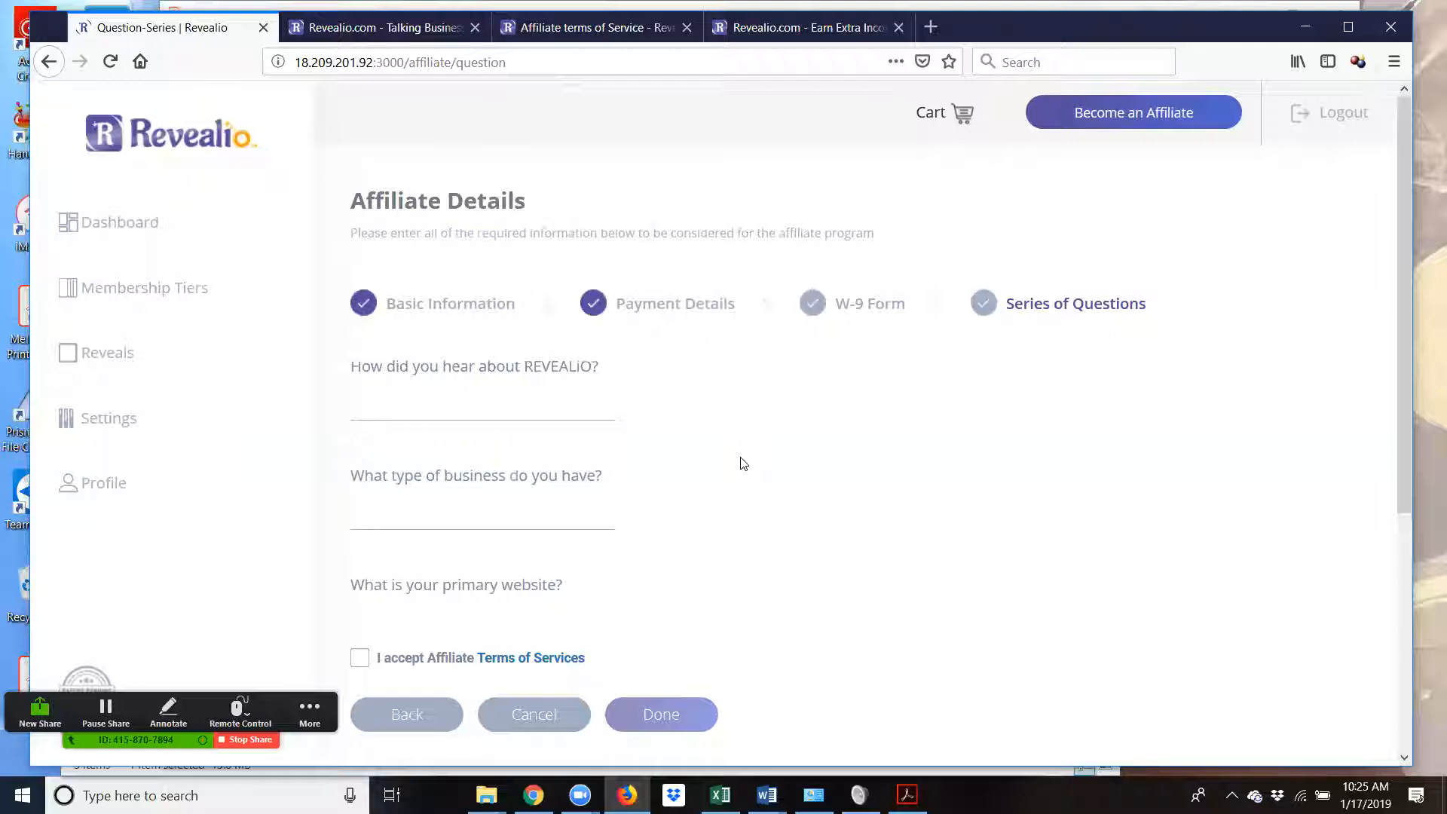
scroll(617, 411, "down", 1)
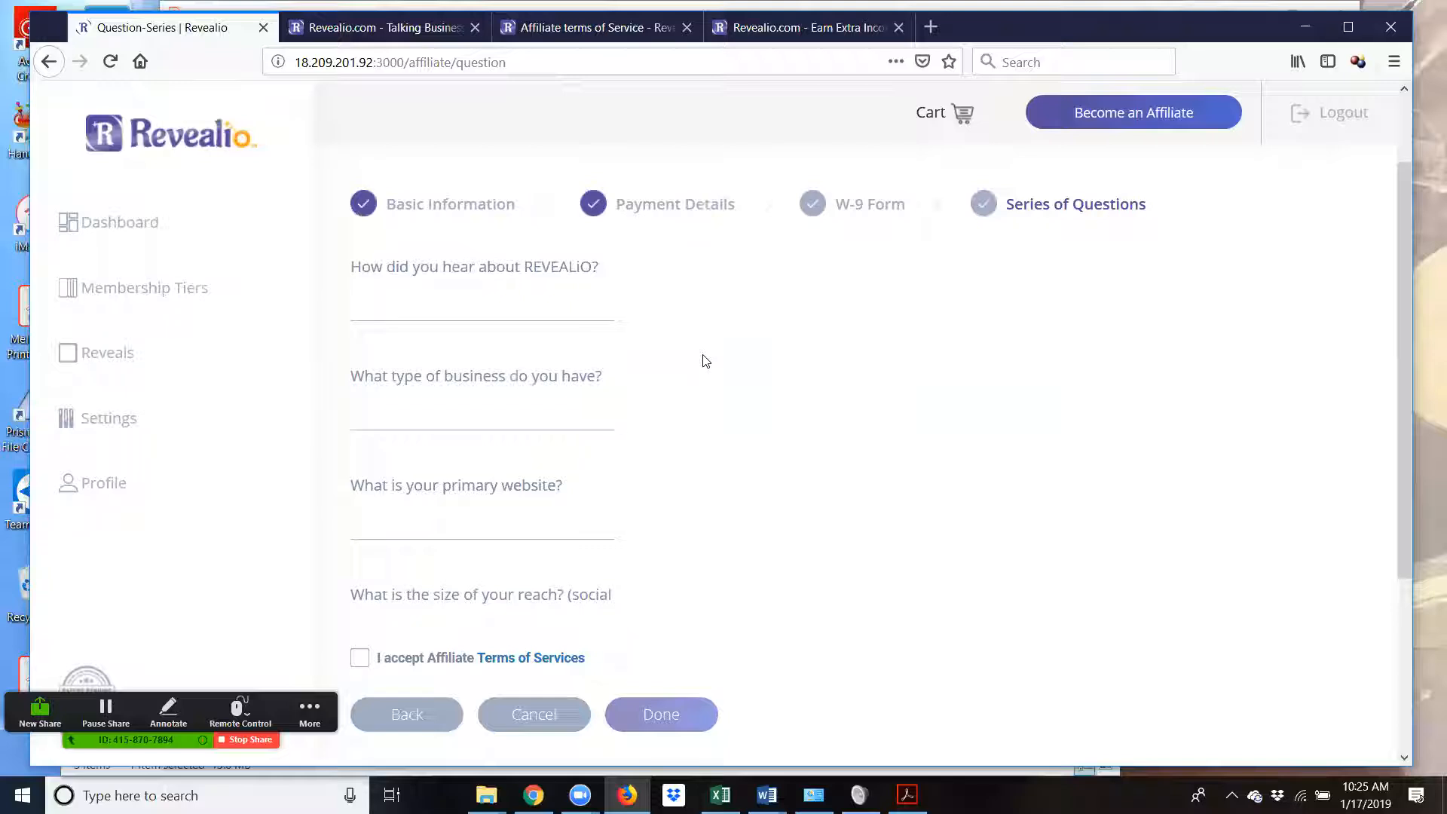
scroll(518, 304, "down", 2)
scroll(480, 466, "down", 3)
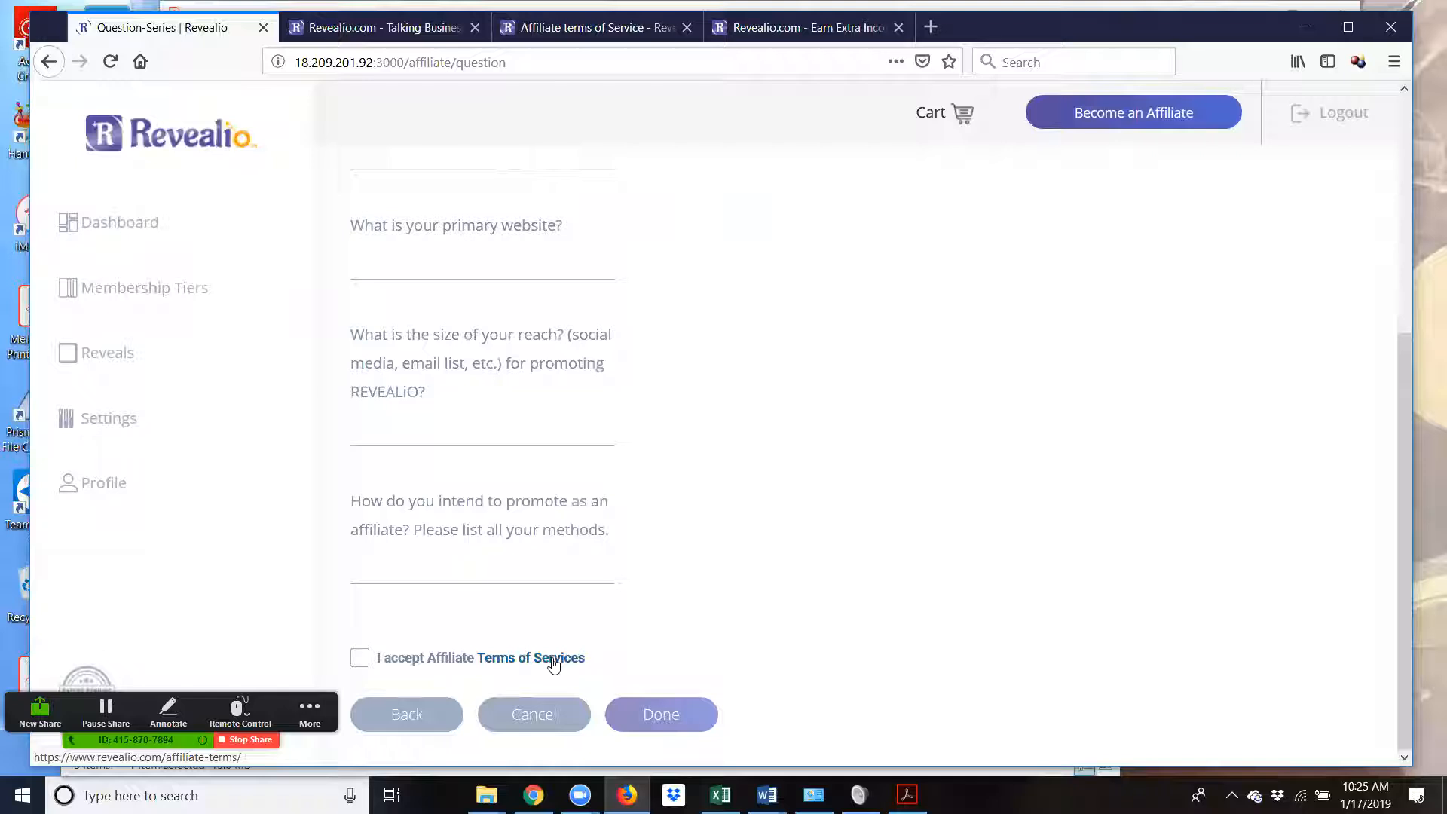
left_click(592, 29)
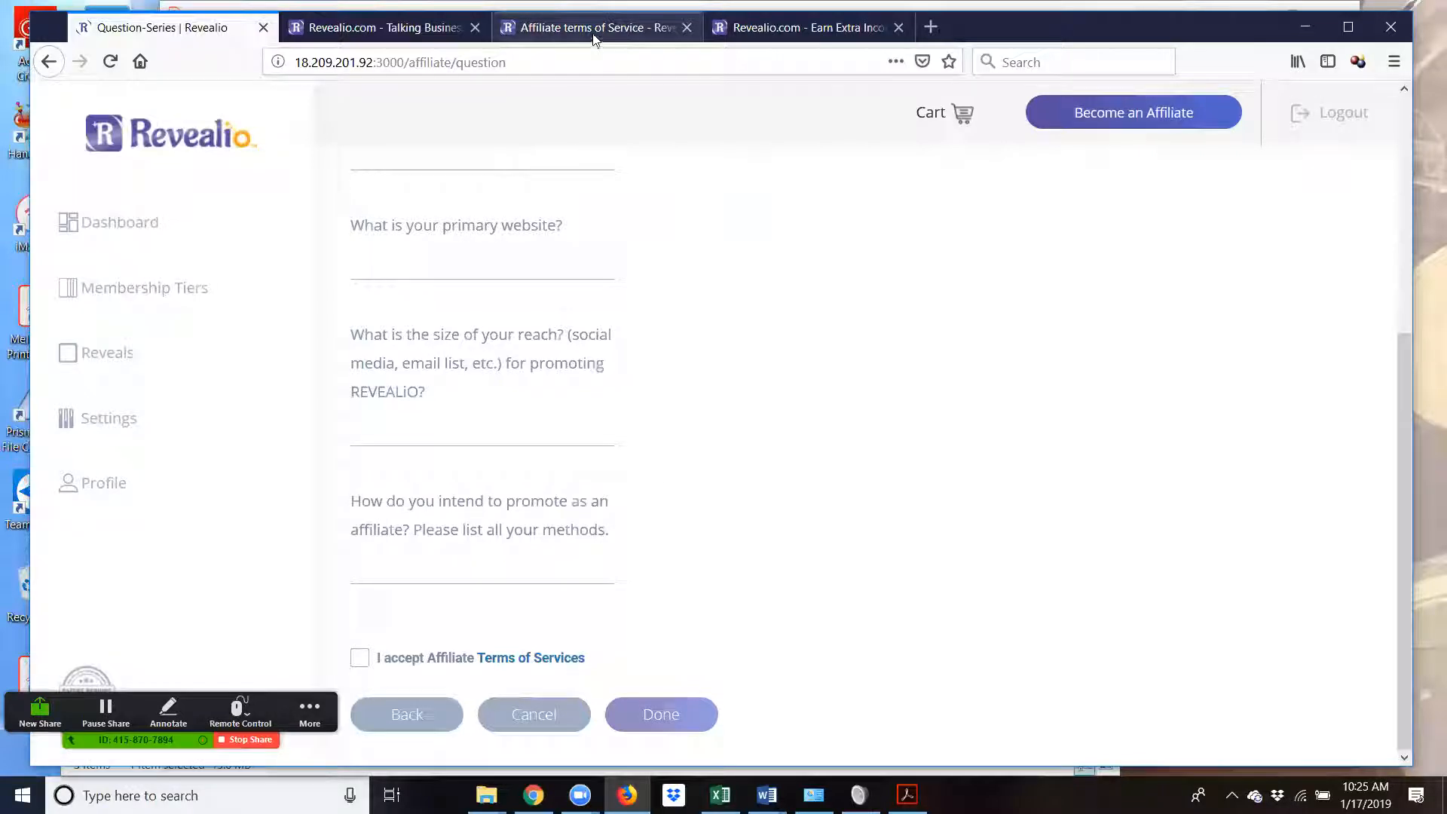
left_click(805, 28)
scroll(831, 411, "up", 15)
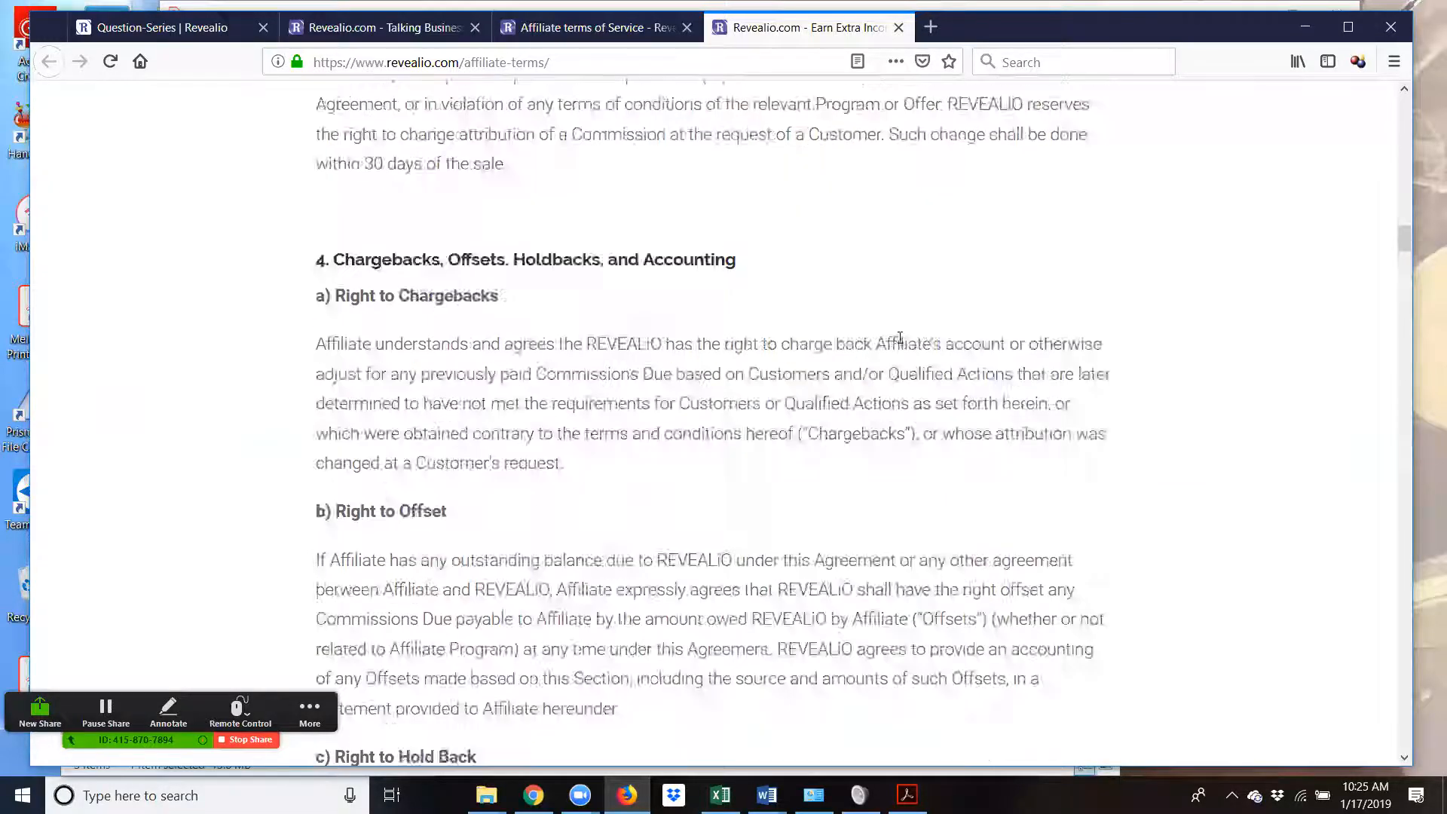
scroll(908, 326, "up", 15)
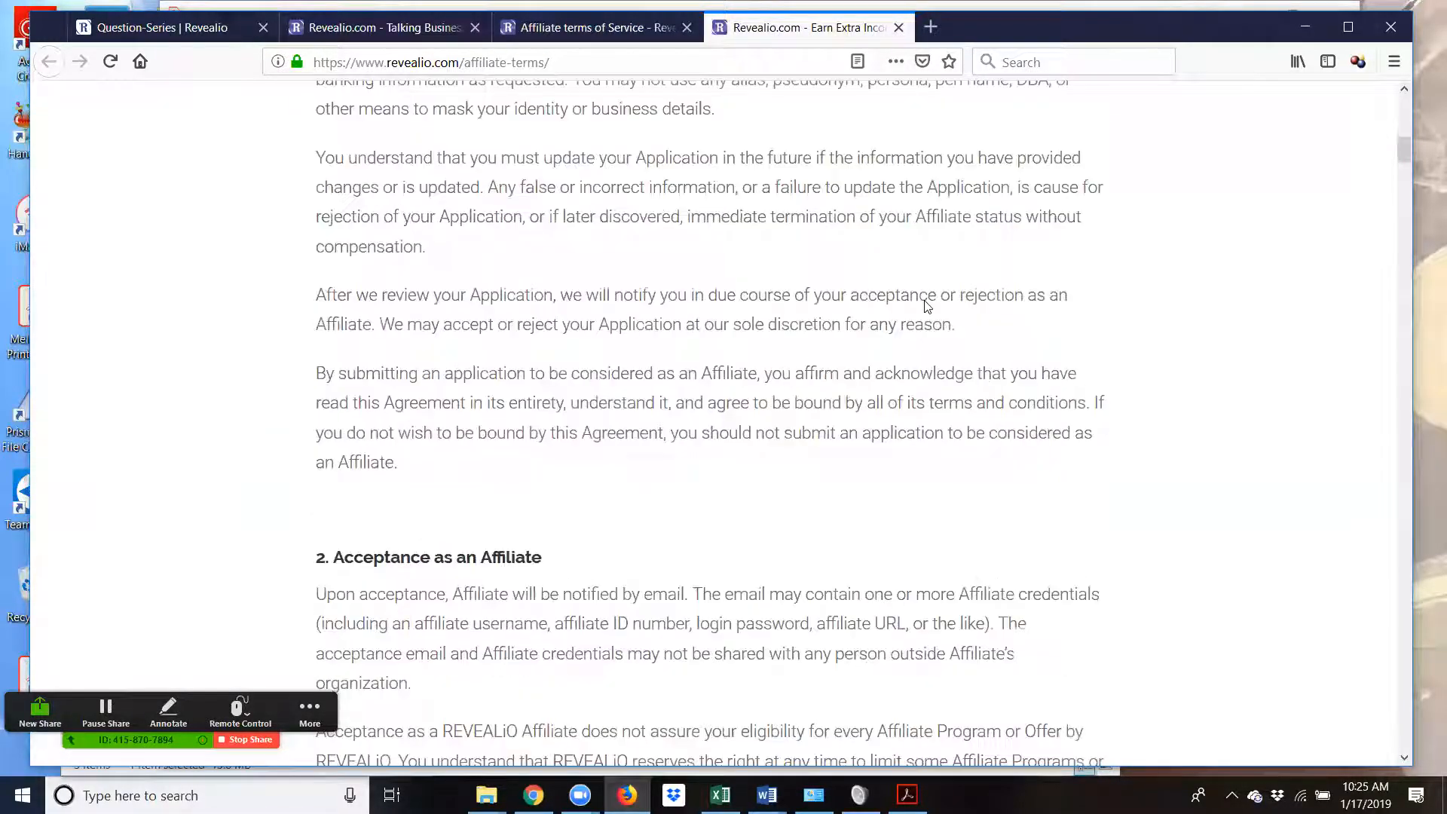
scroll(924, 301, "down", 5)
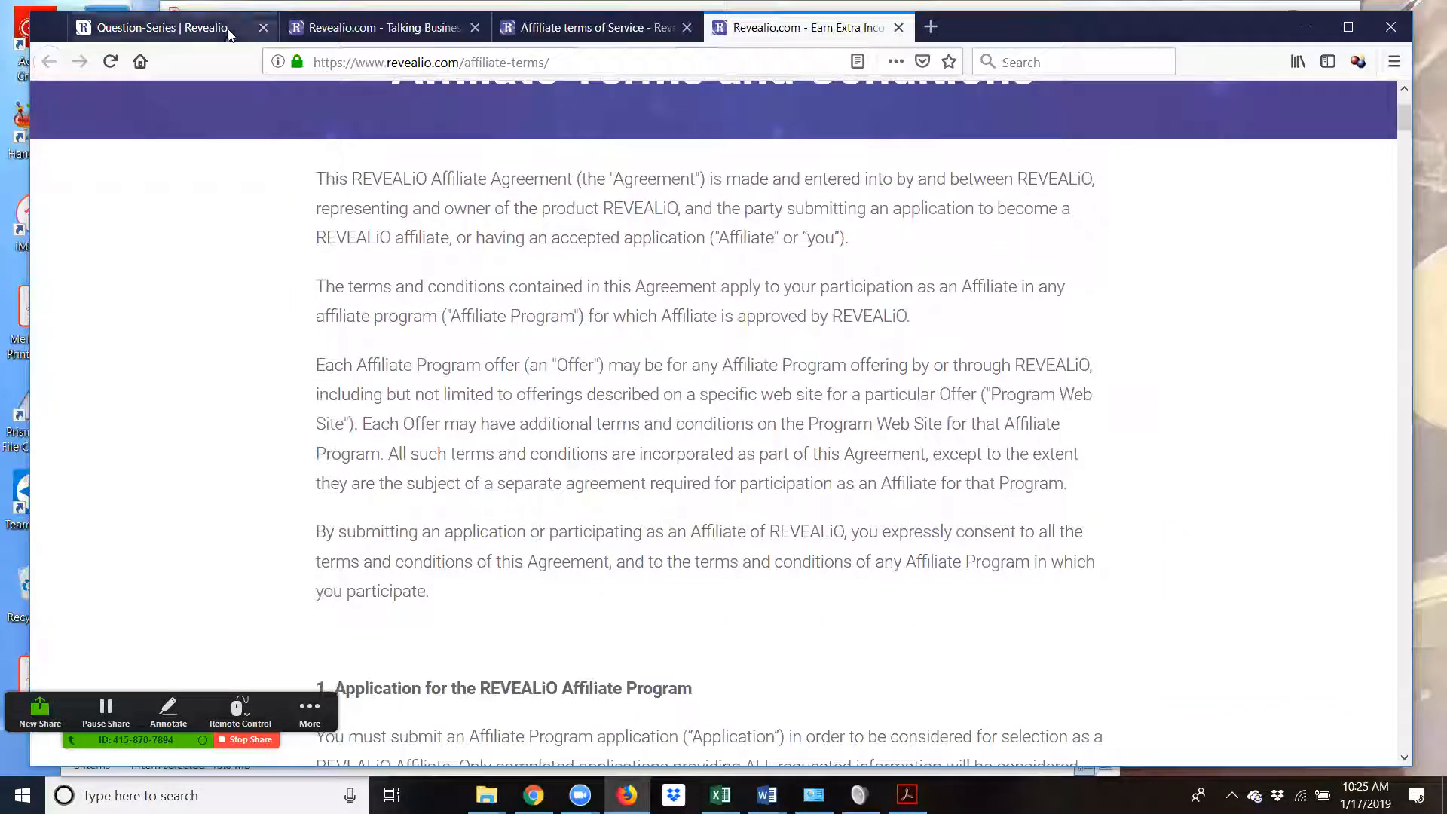
left_click(367, 31)
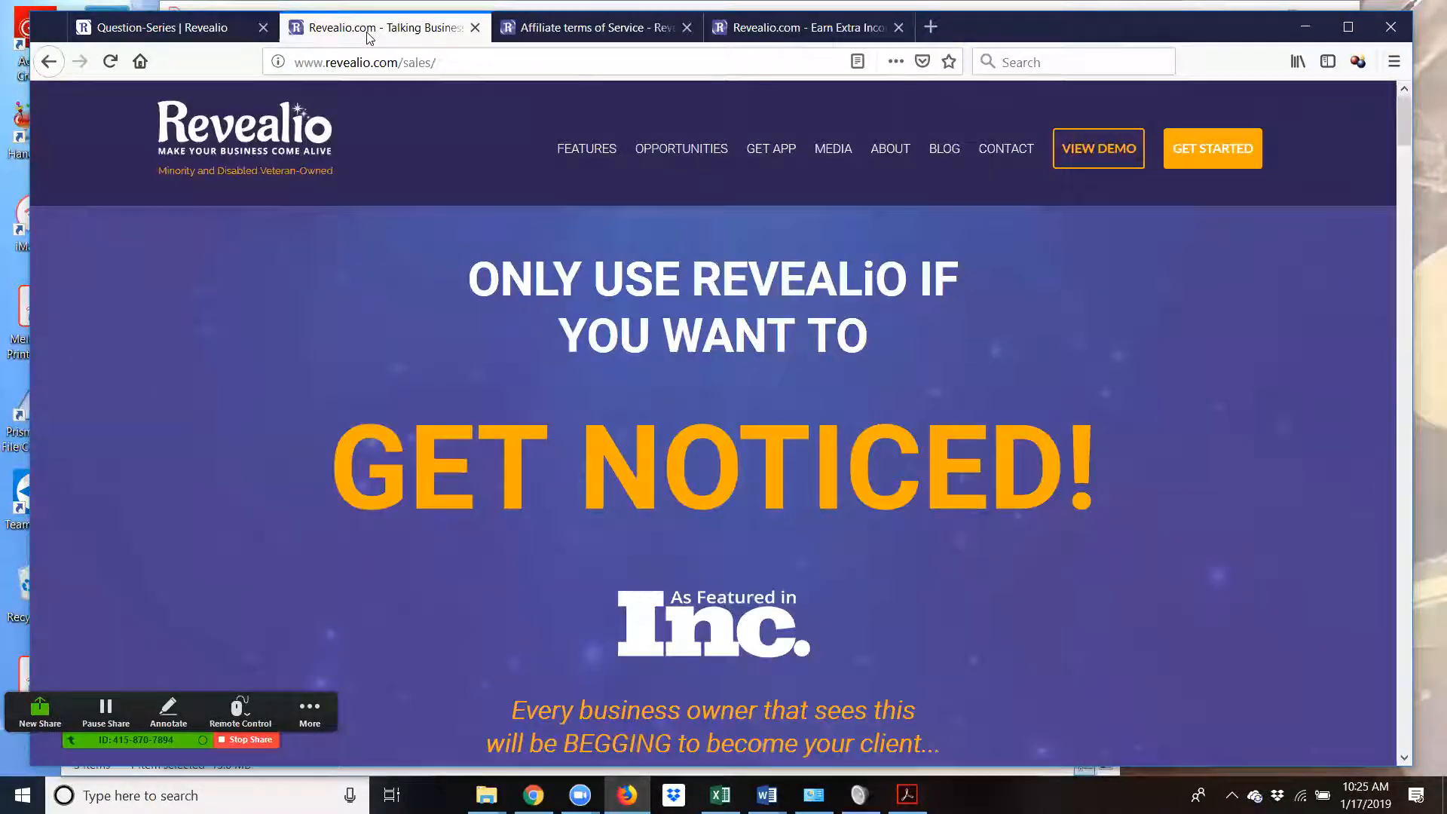
left_click(226, 30)
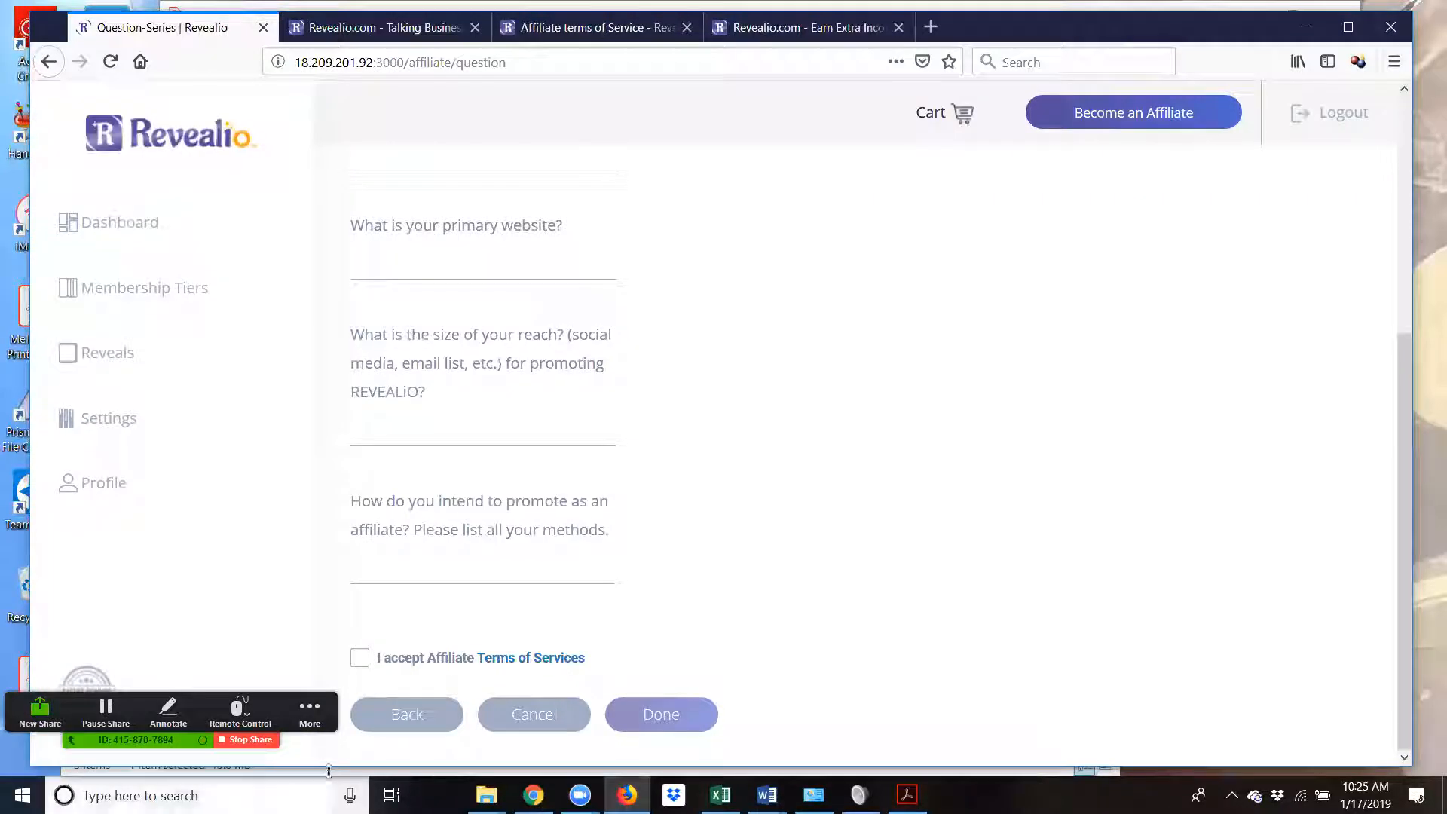
- Accept the Affiliate Terms of Services and press Done with the questions unanswered
left_click(359, 658)
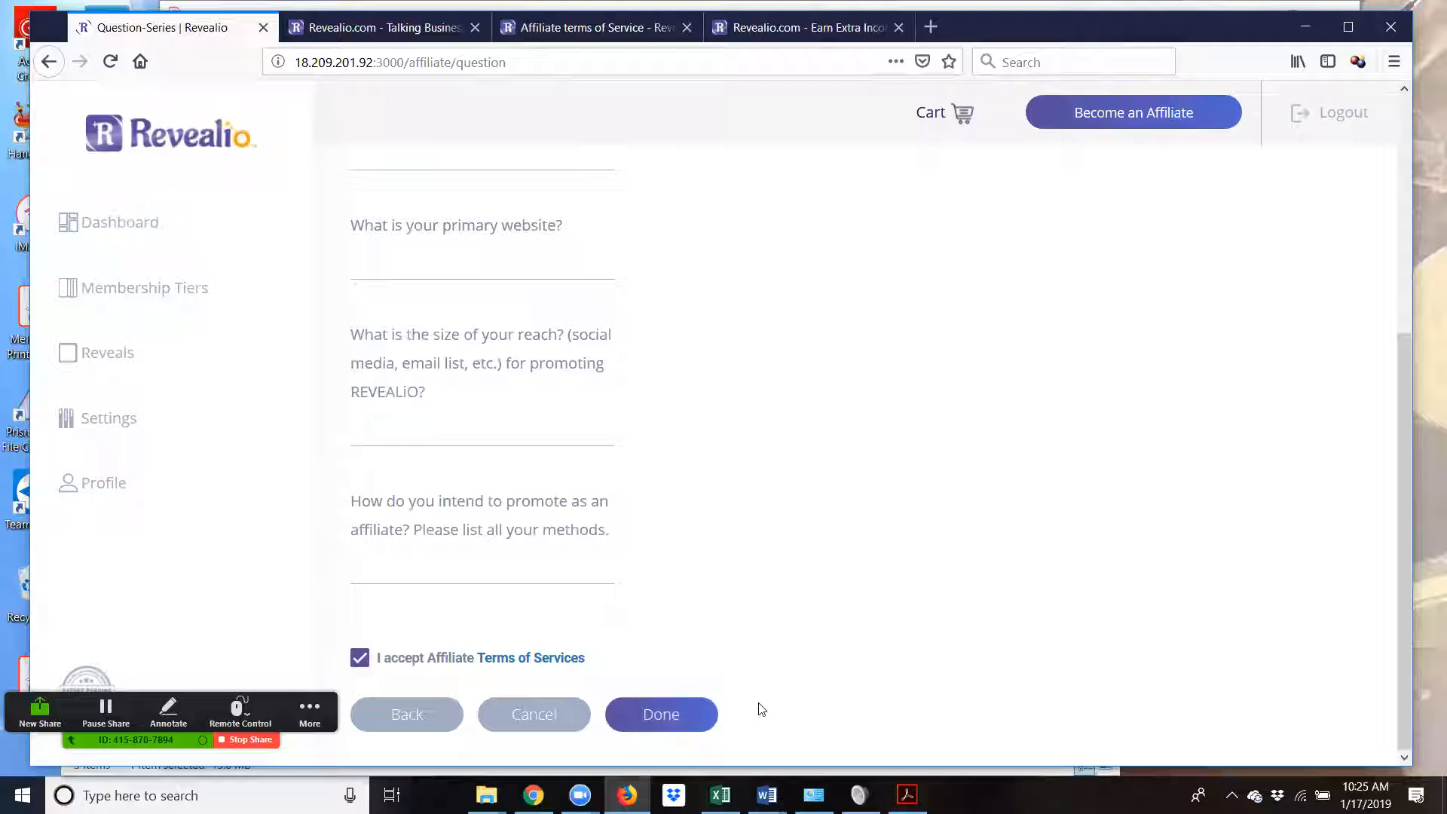
left_click(679, 722)
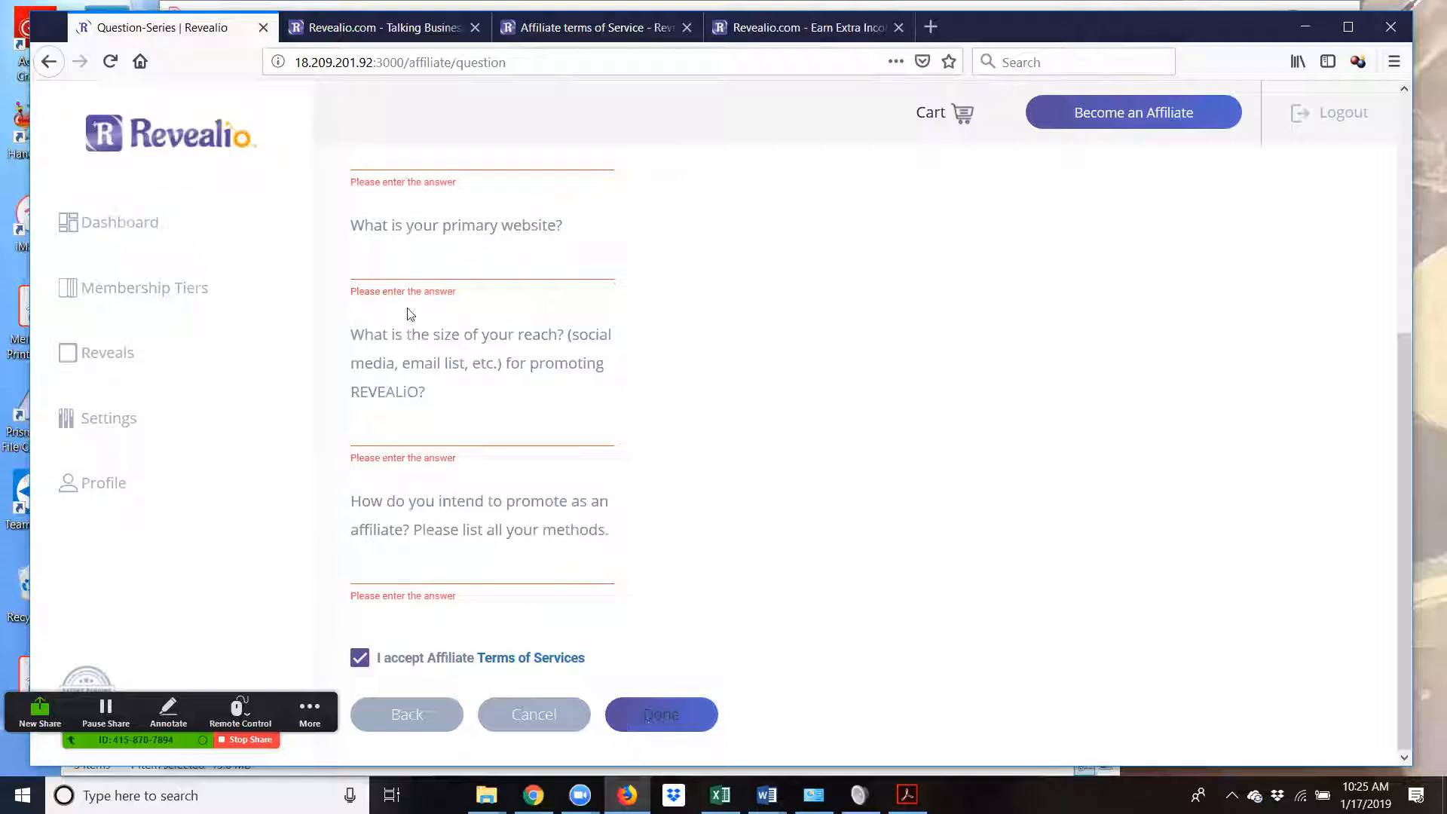
scroll(840, 345, "up", 4)
scroll(845, 346, "up", 1)
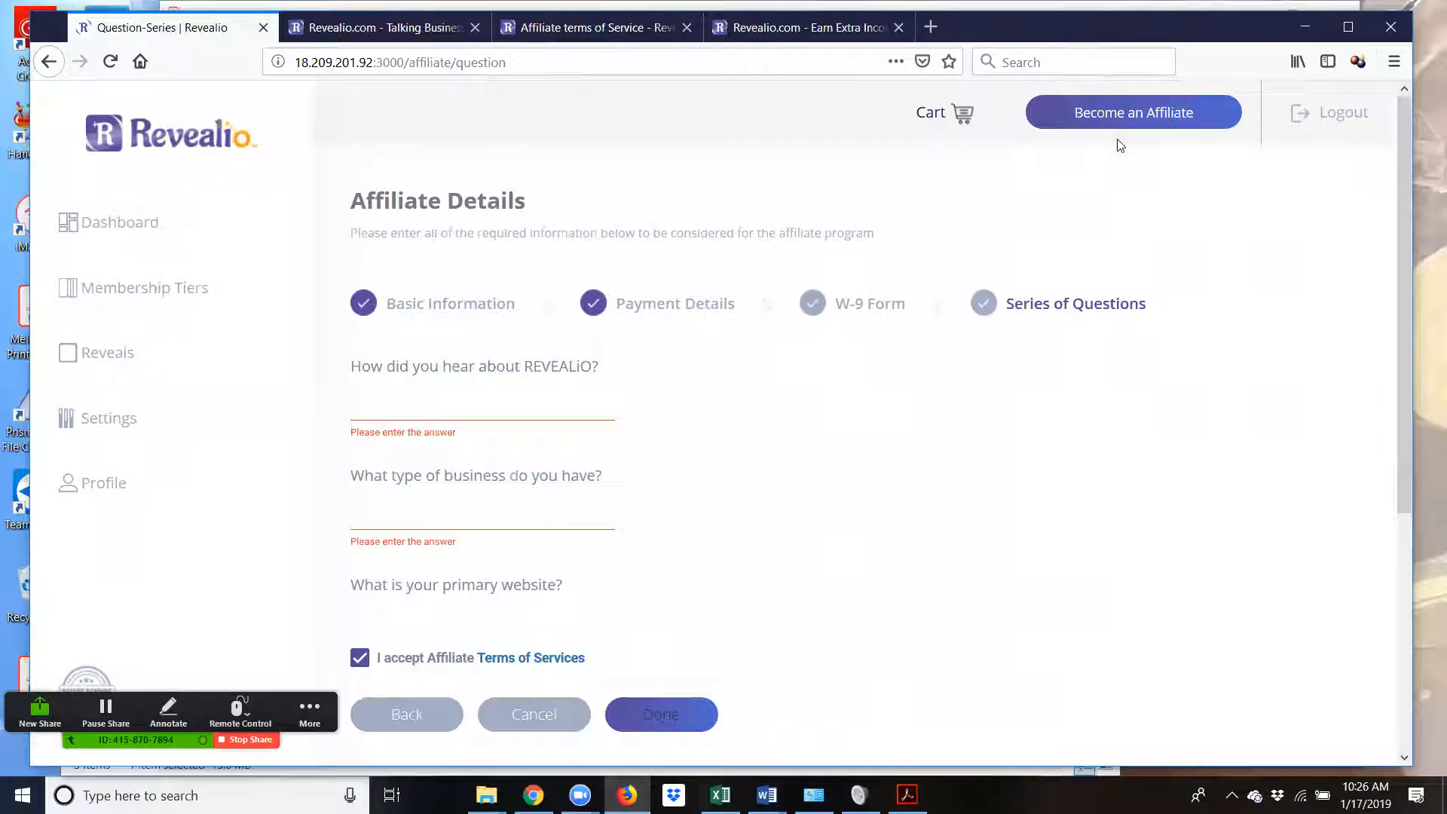
- Switch to the 'Revealio.com - Talking Business' tab and scroll to Upload Your Project Elements
left_click(388, 30)
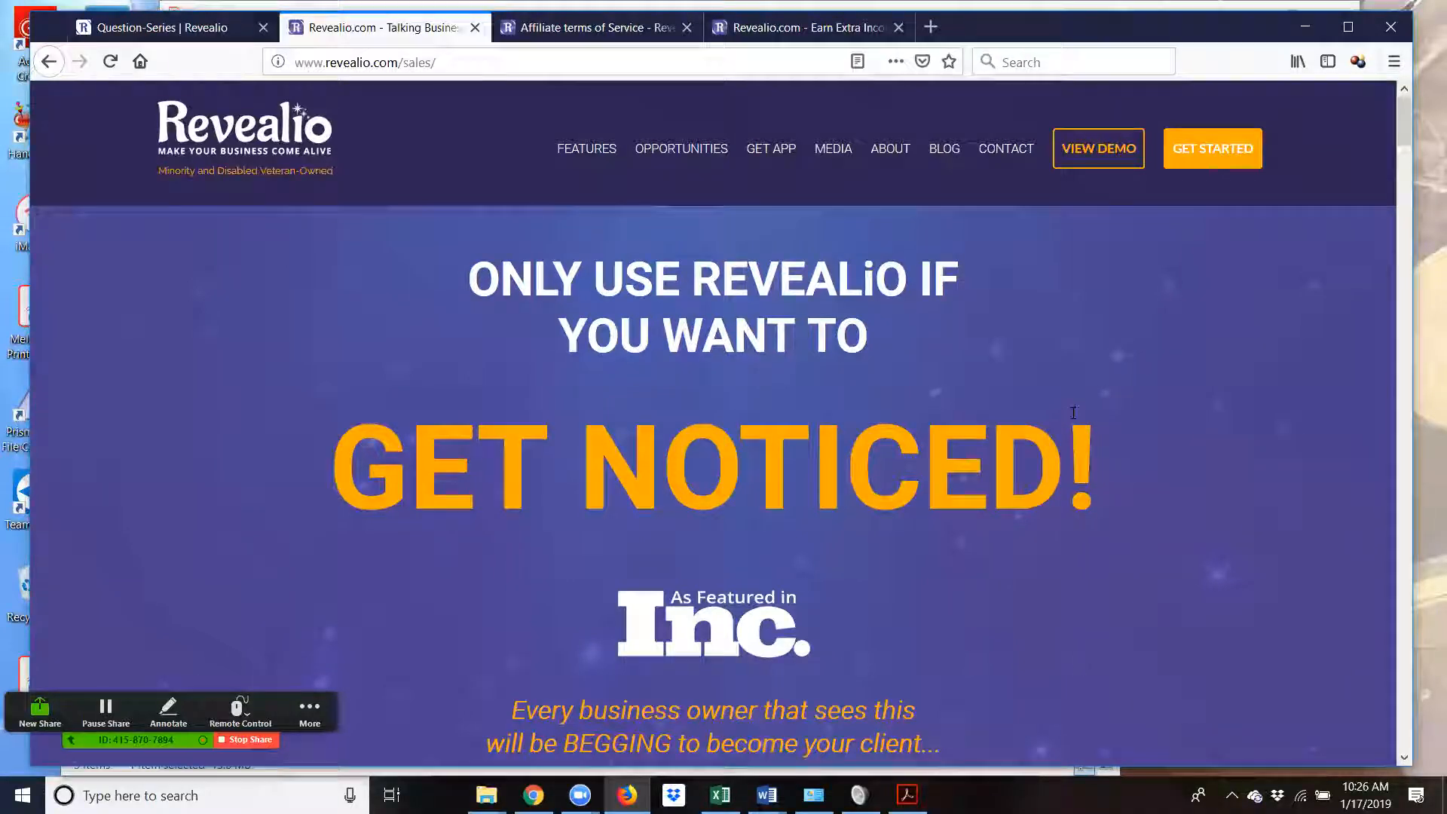
scroll(1077, 413, "down", 3)
scroll(1075, 420, "down", 2)
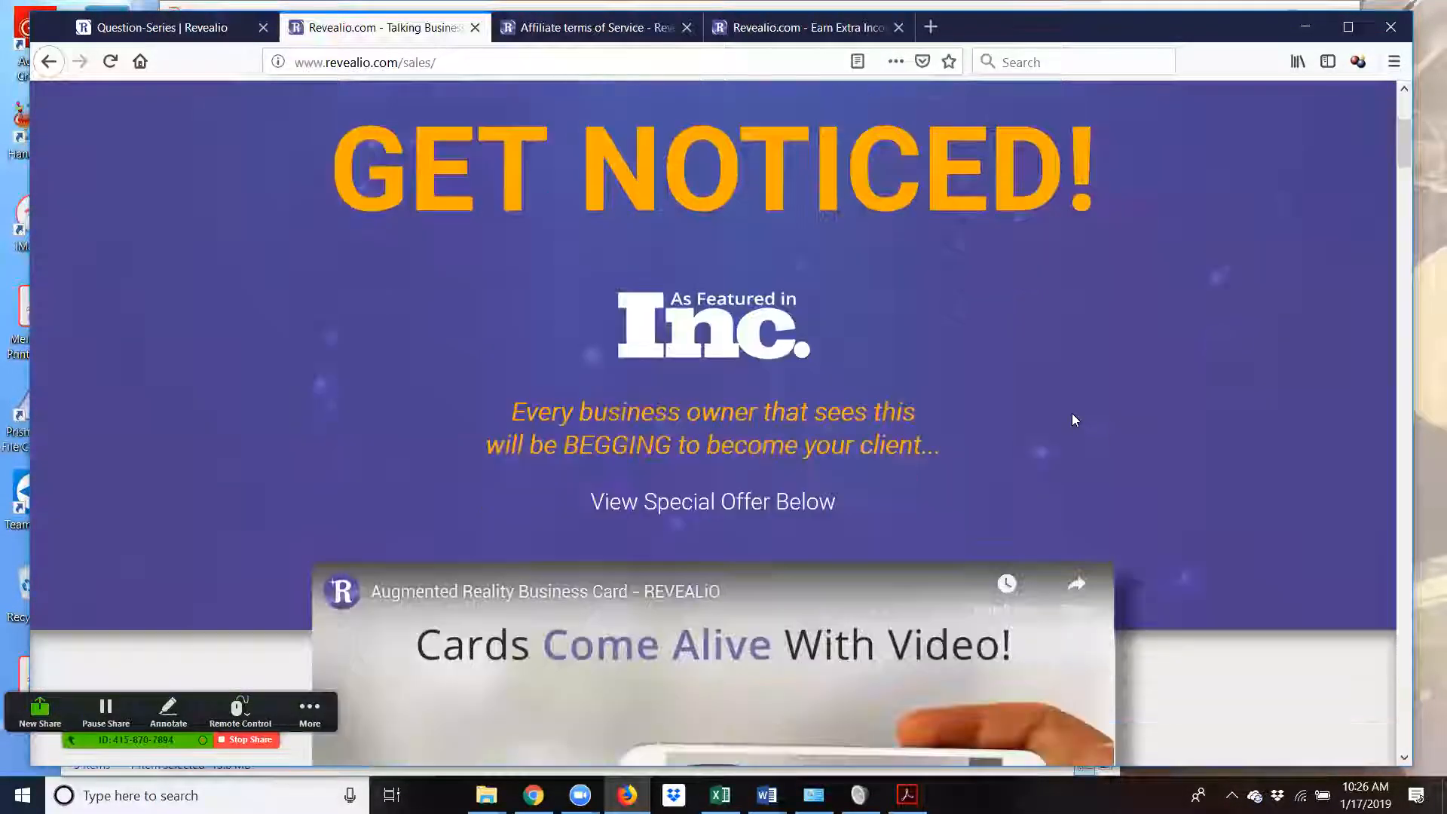
scroll(1141, 446, "down", 2)
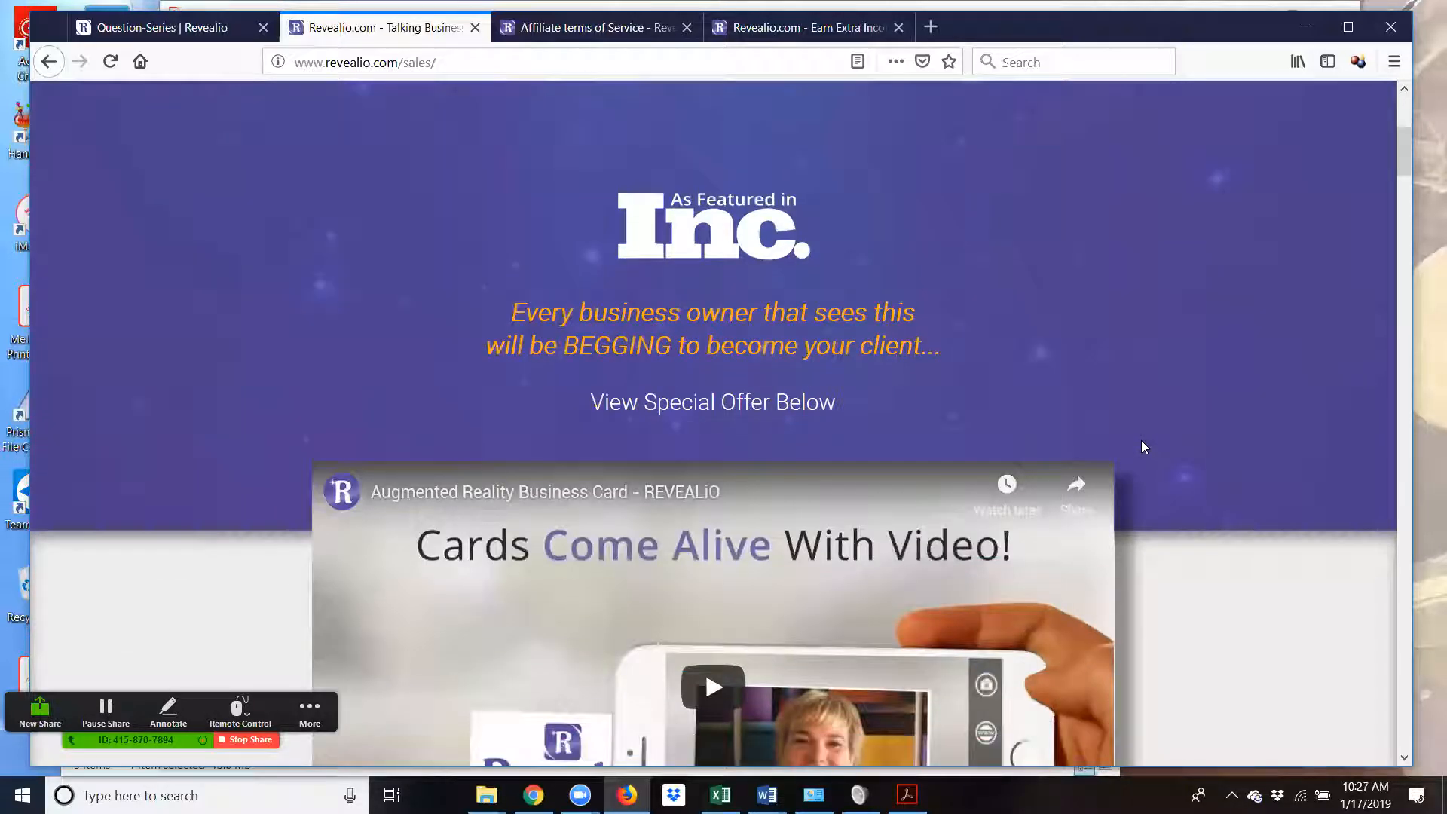
scroll(1185, 475, "down", 3)
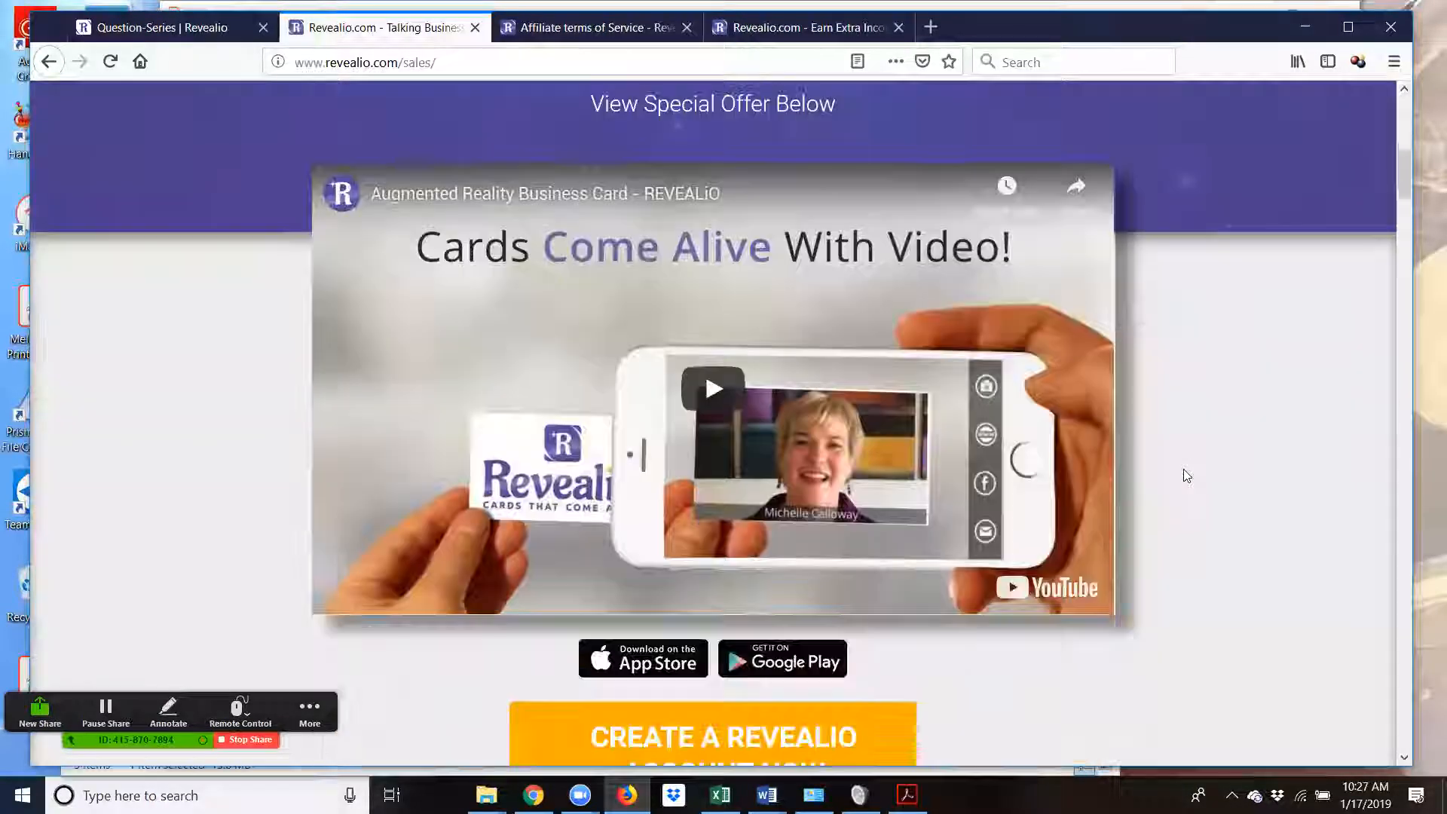
scroll(1183, 475, "down", 2)
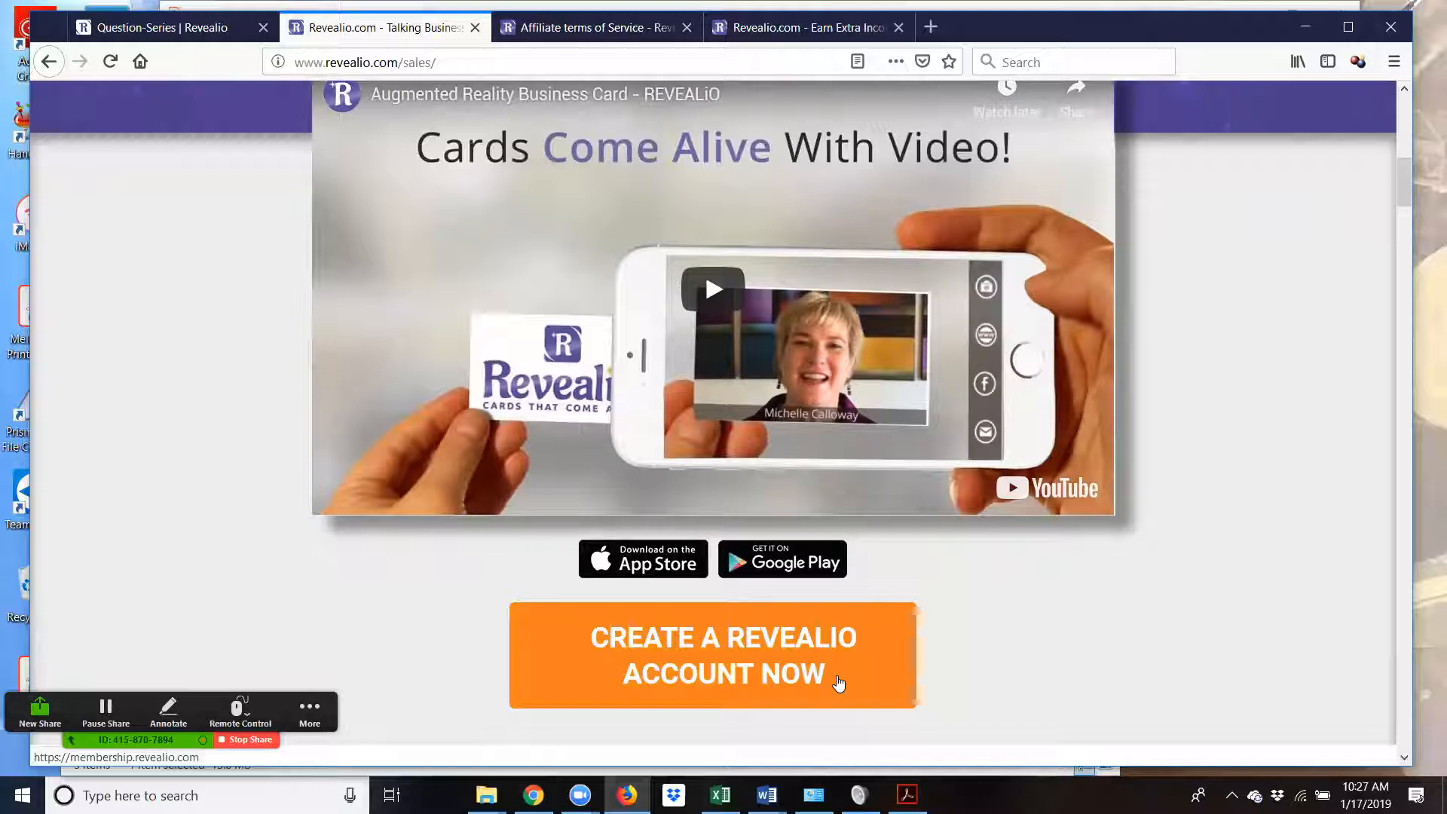
scroll(859, 684, "down", 4)
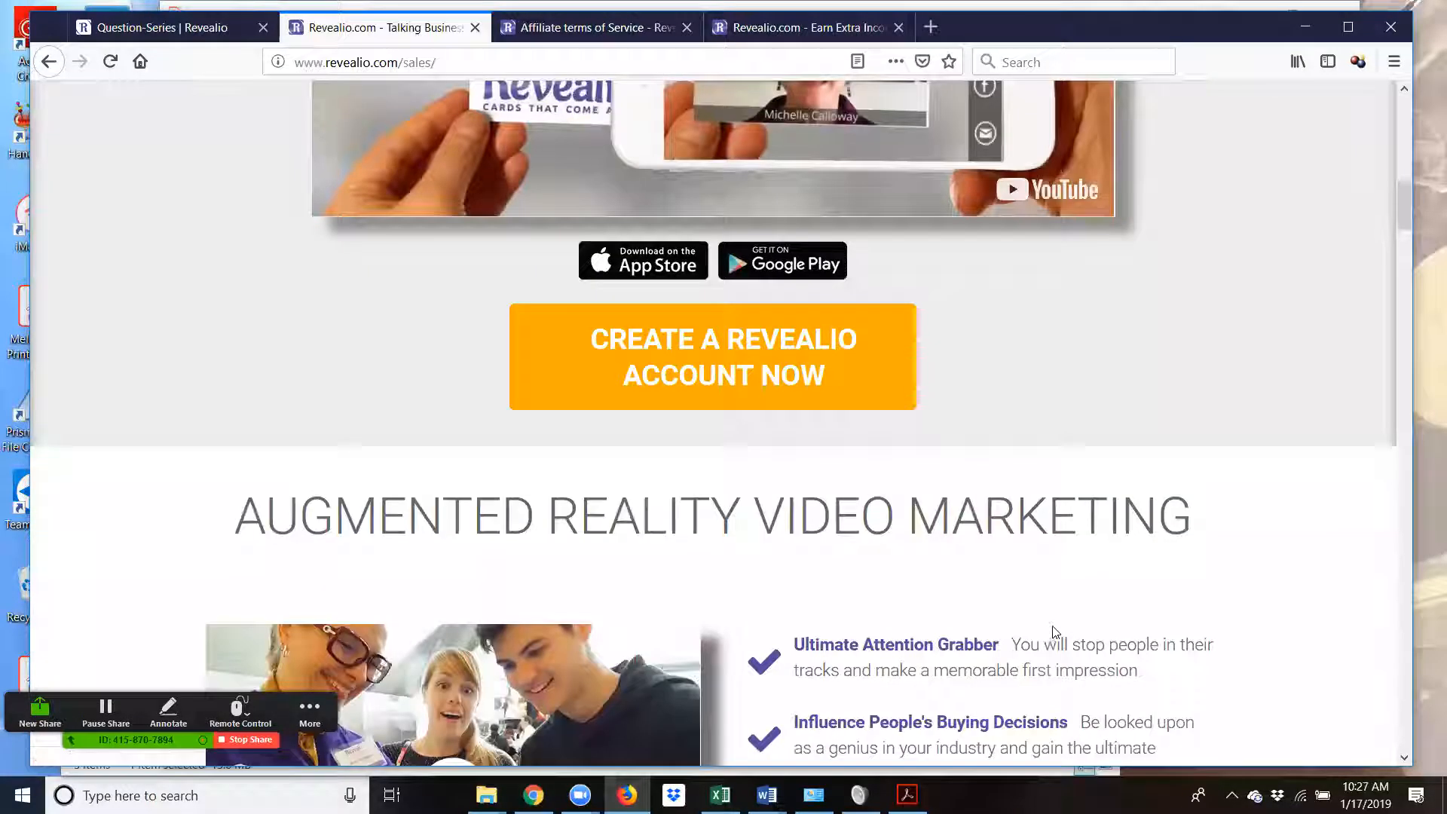
scroll(1055, 632, "down", 4)
scroll(909, 528, "down", 3)
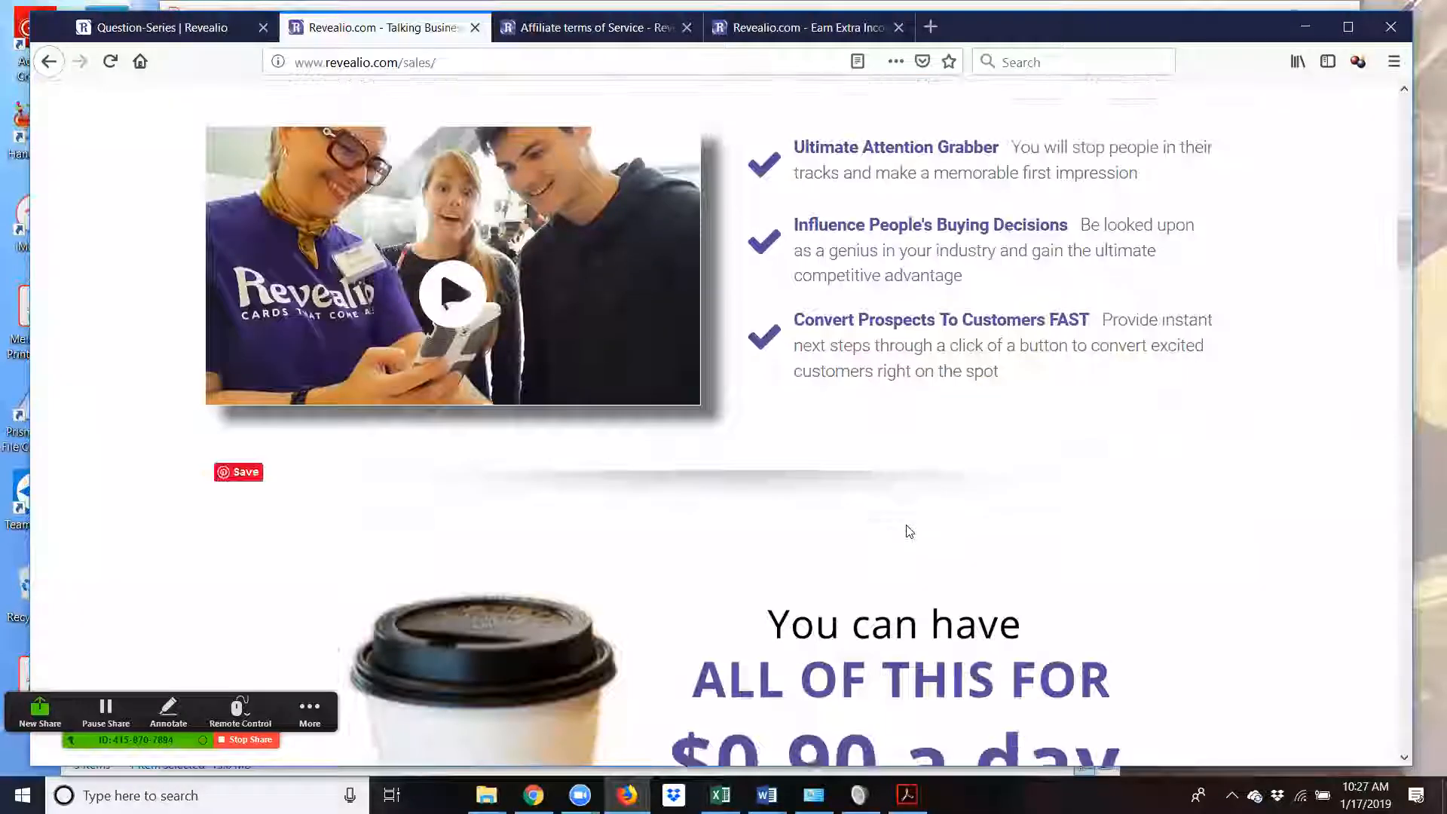
scroll(908, 531, "down", 5)
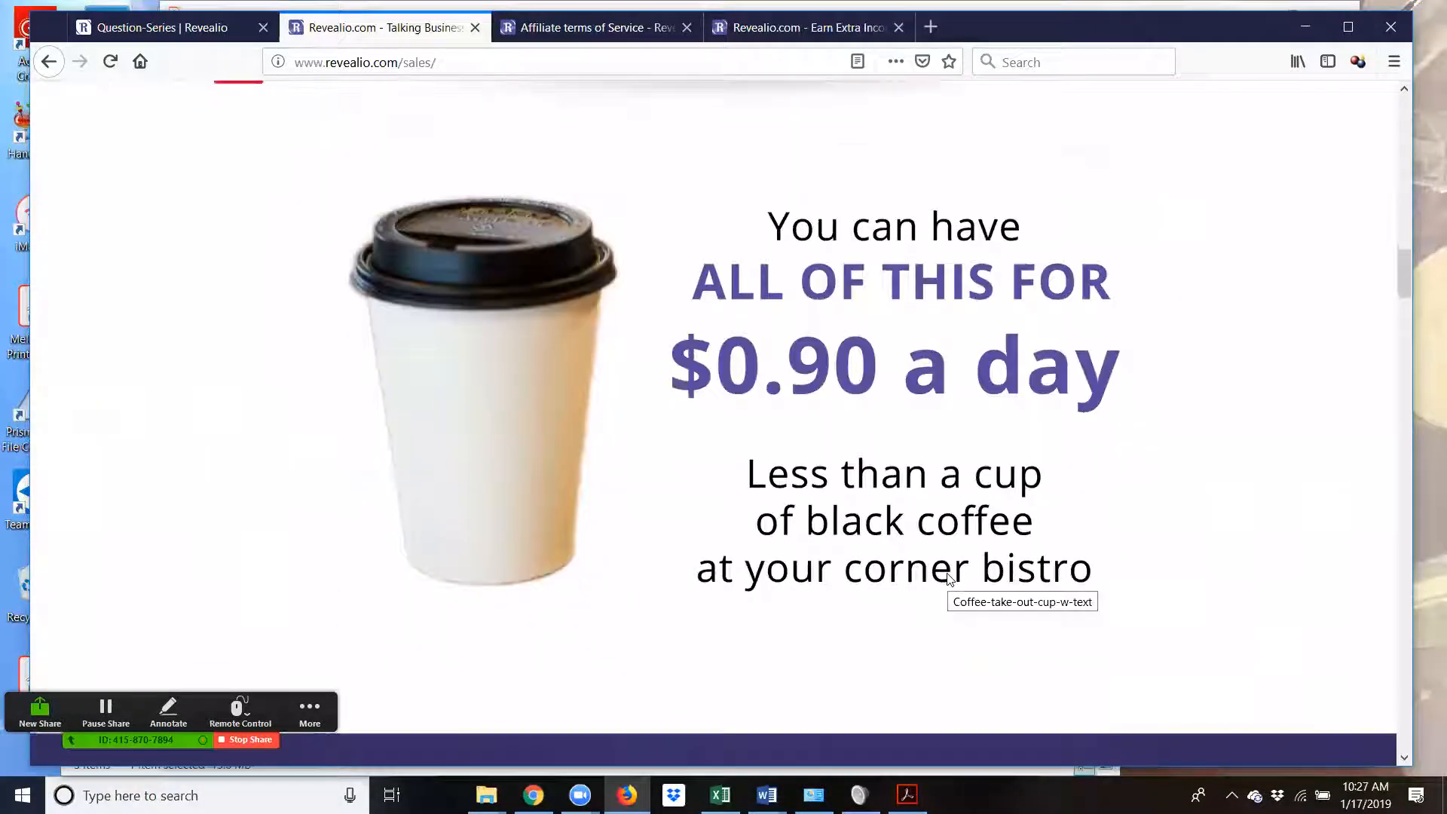
scroll(942, 584, "down", 6)
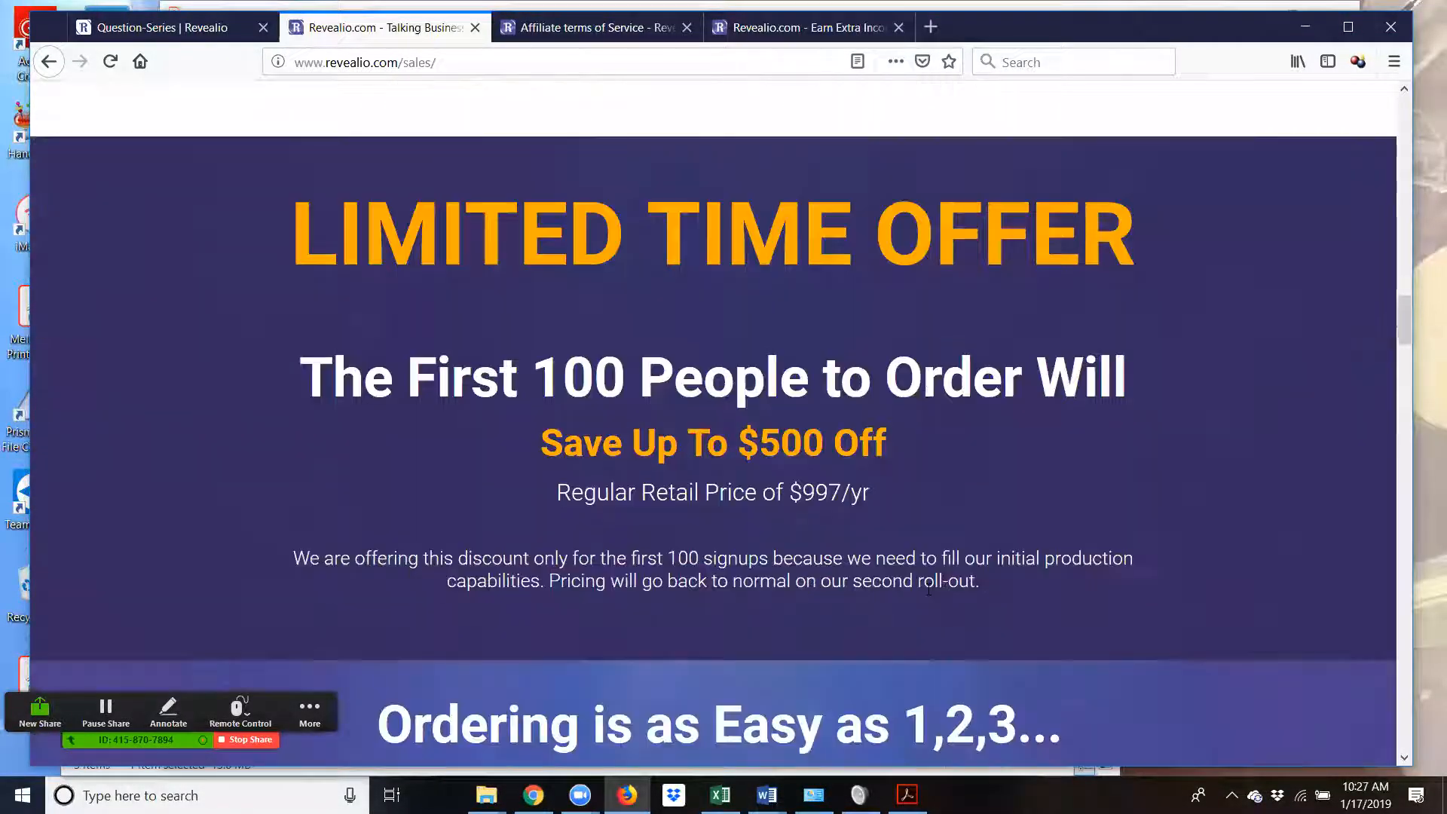
scroll(927, 588, "down", 4)
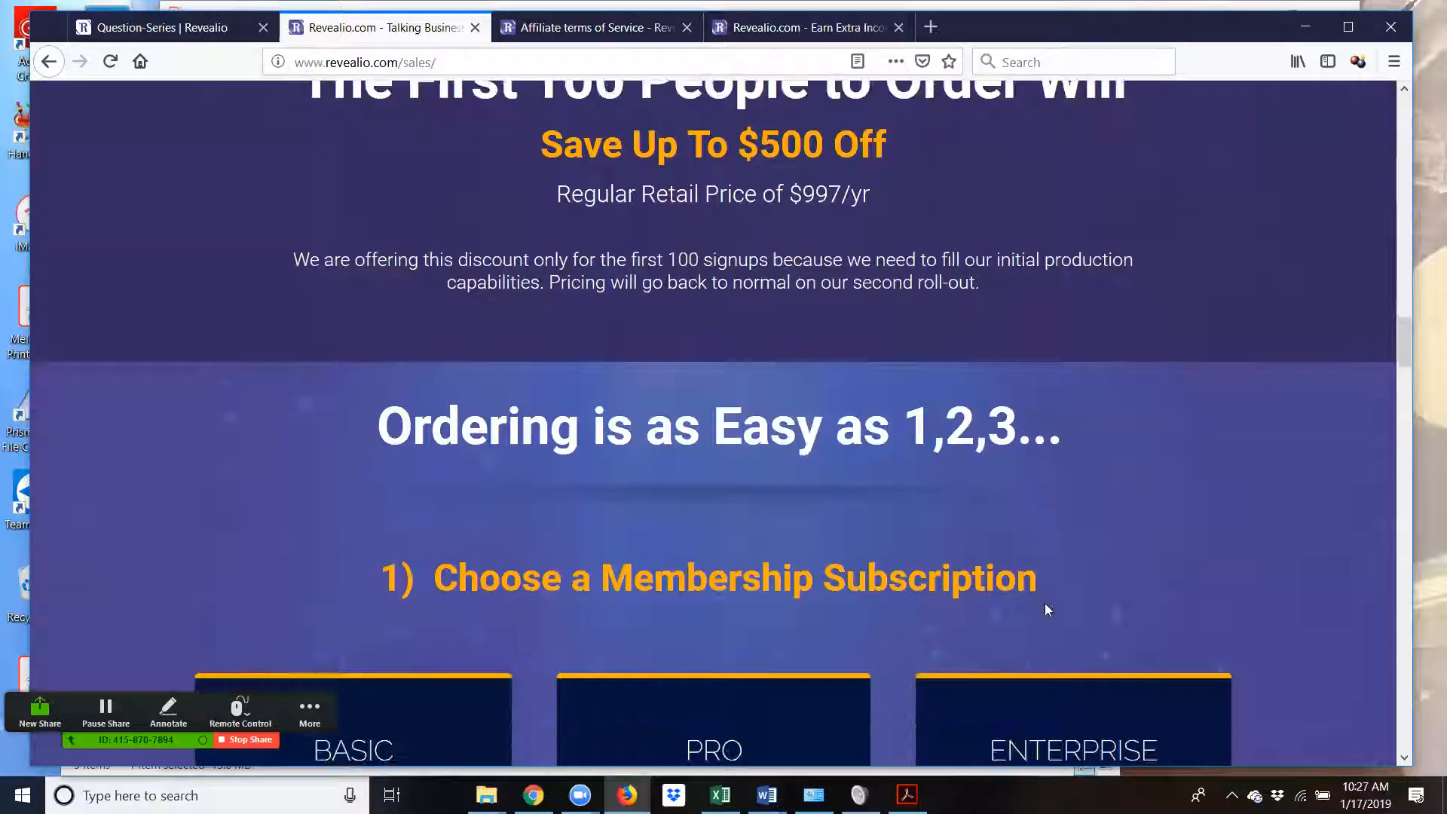
scroll(1188, 603, "down", 4)
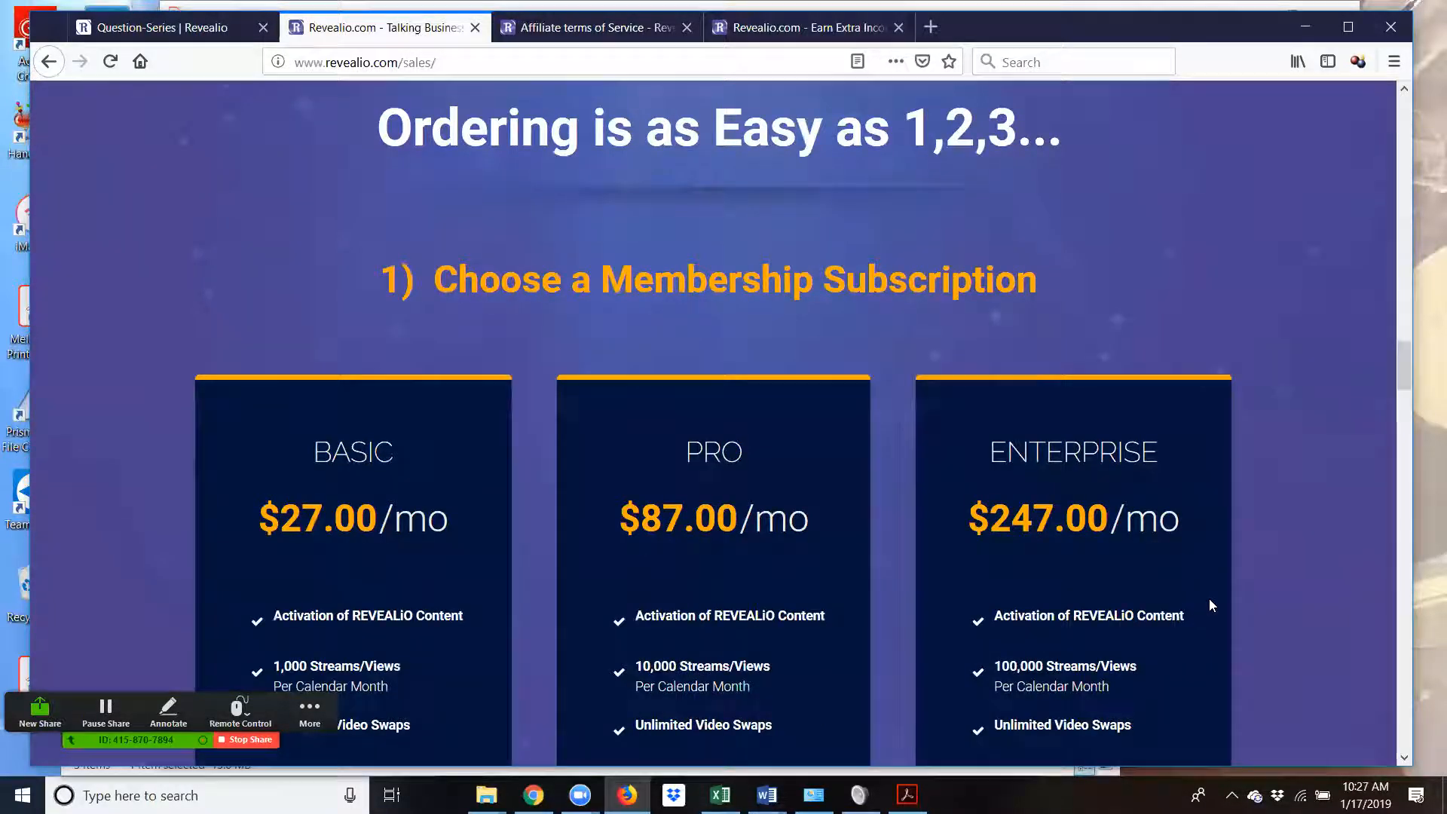
scroll(1259, 606, "down", 1)
scroll(1259, 606, "down", 1)
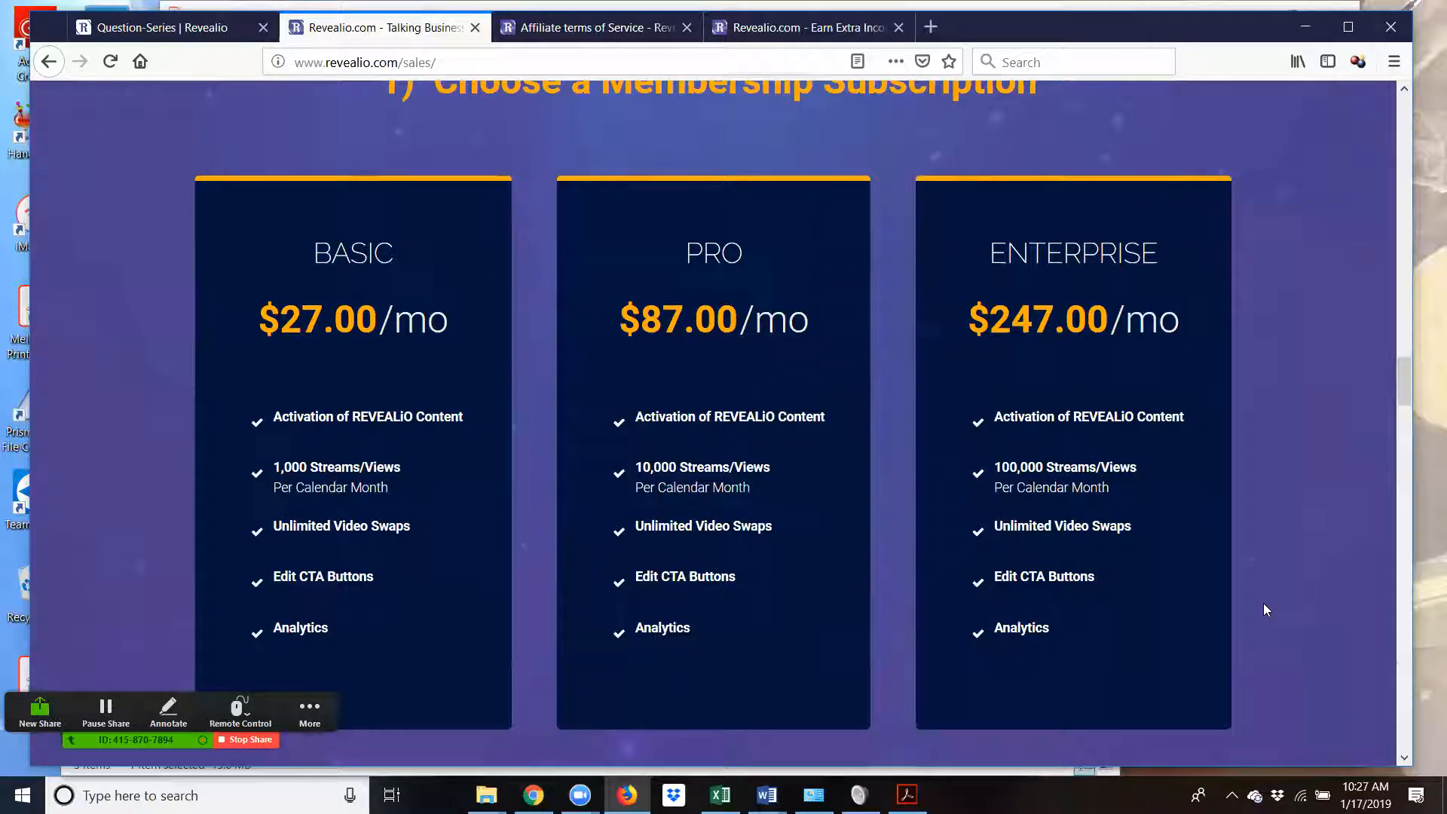
scroll(1267, 607, "down", 5)
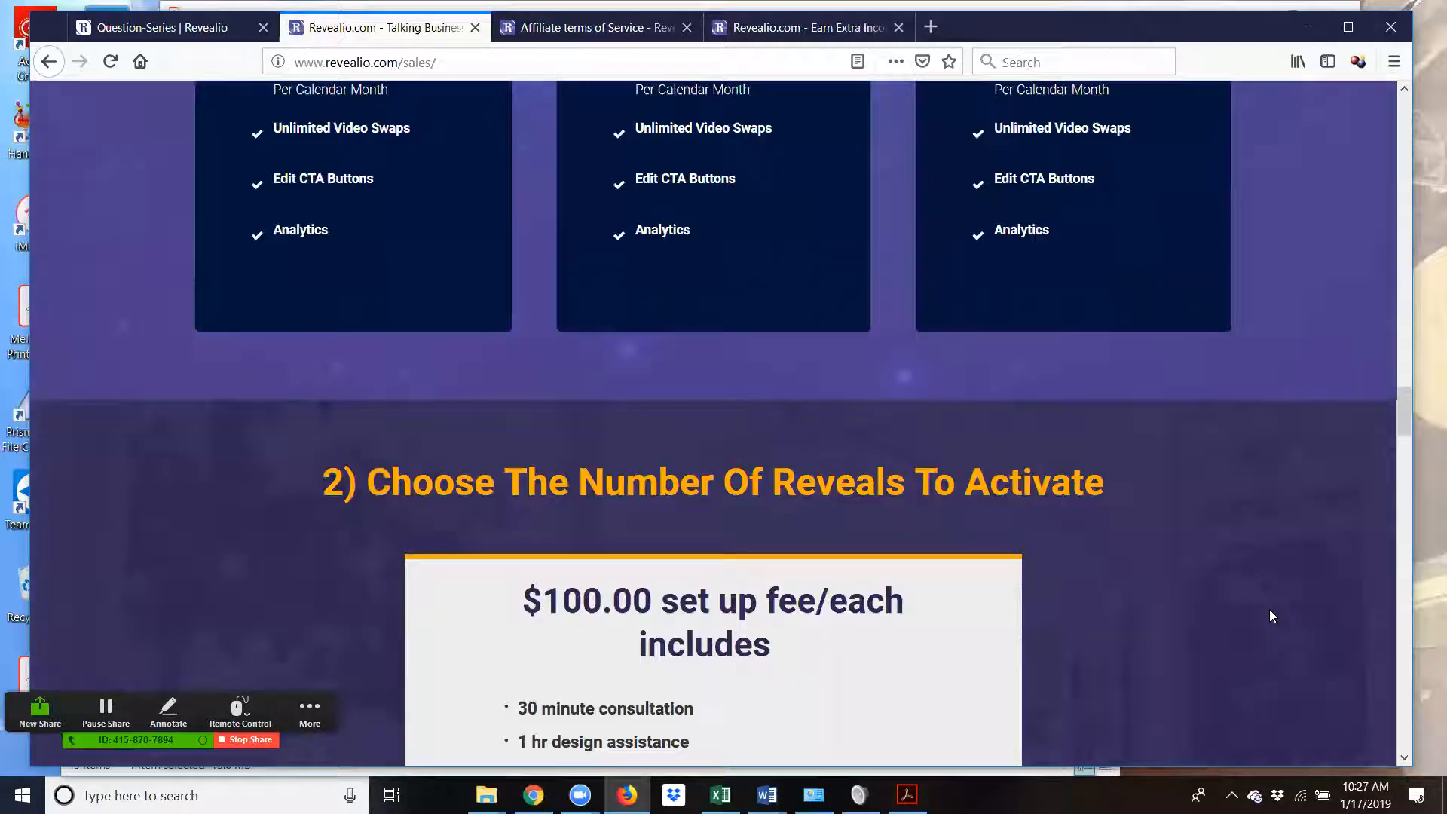
scroll(1269, 609, "down", 1)
scroll(1270, 609, "down", 2)
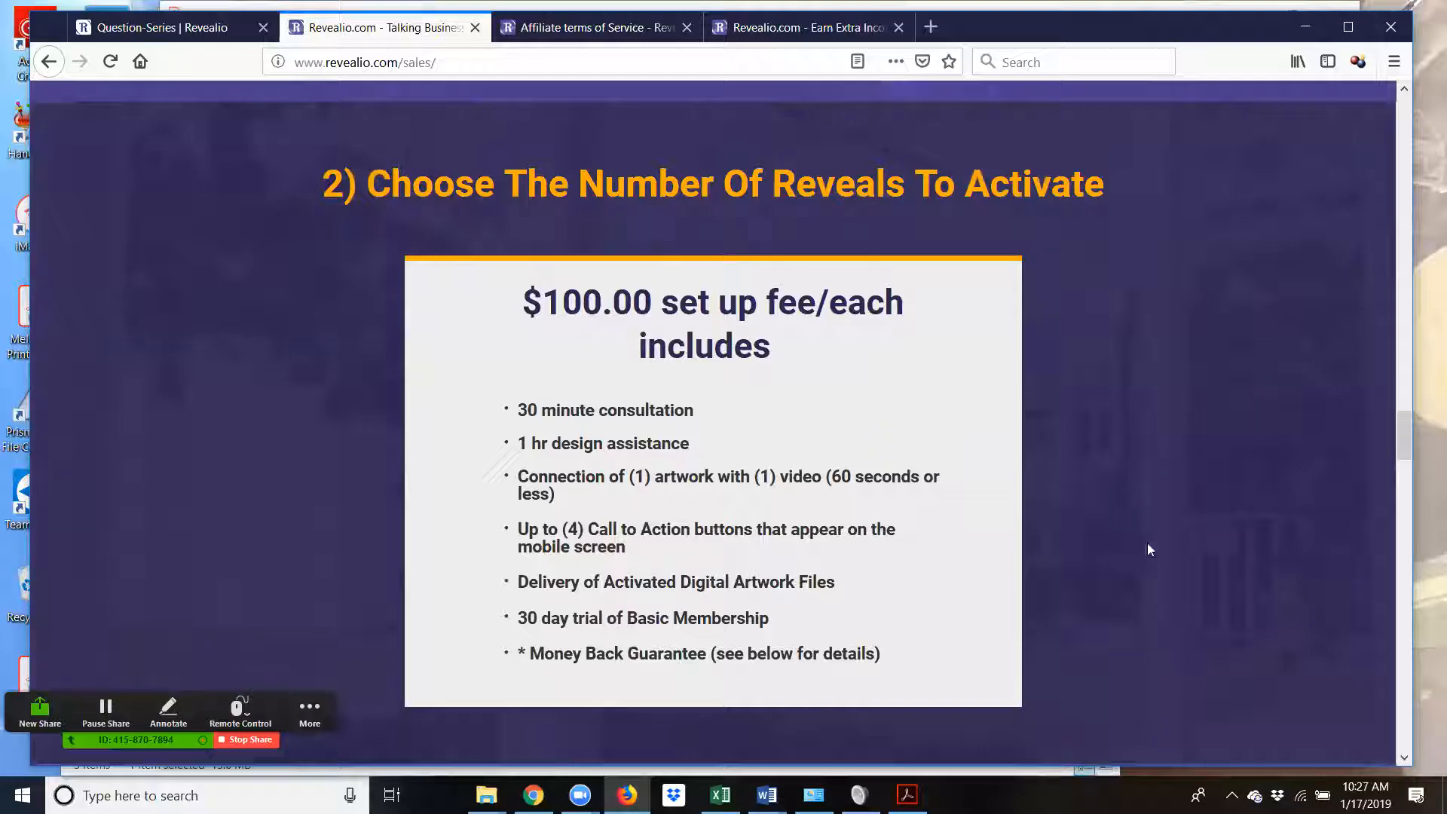
scroll(1146, 539, "down", 7)
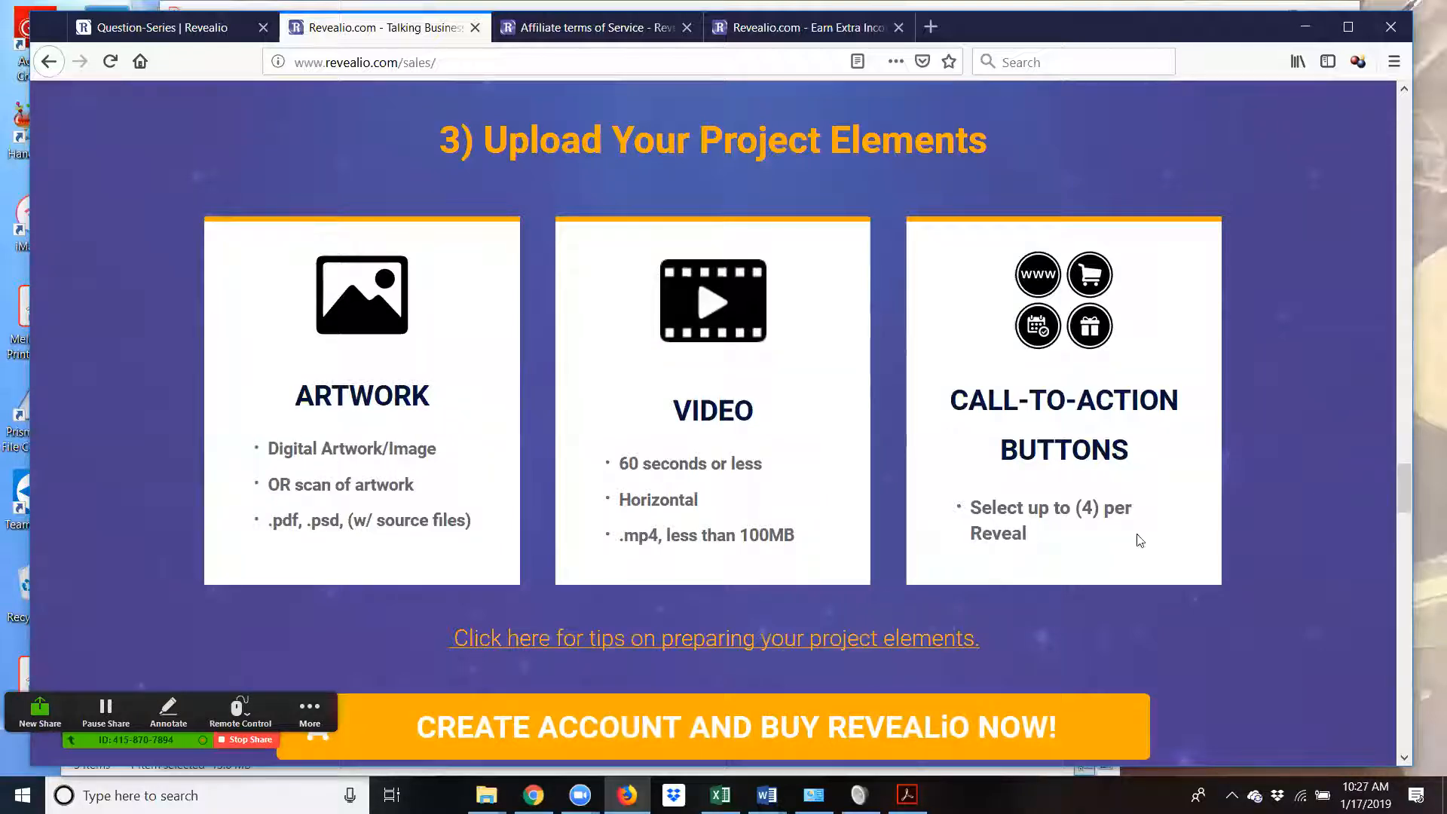
scroll(1226, 551, "down", 1)
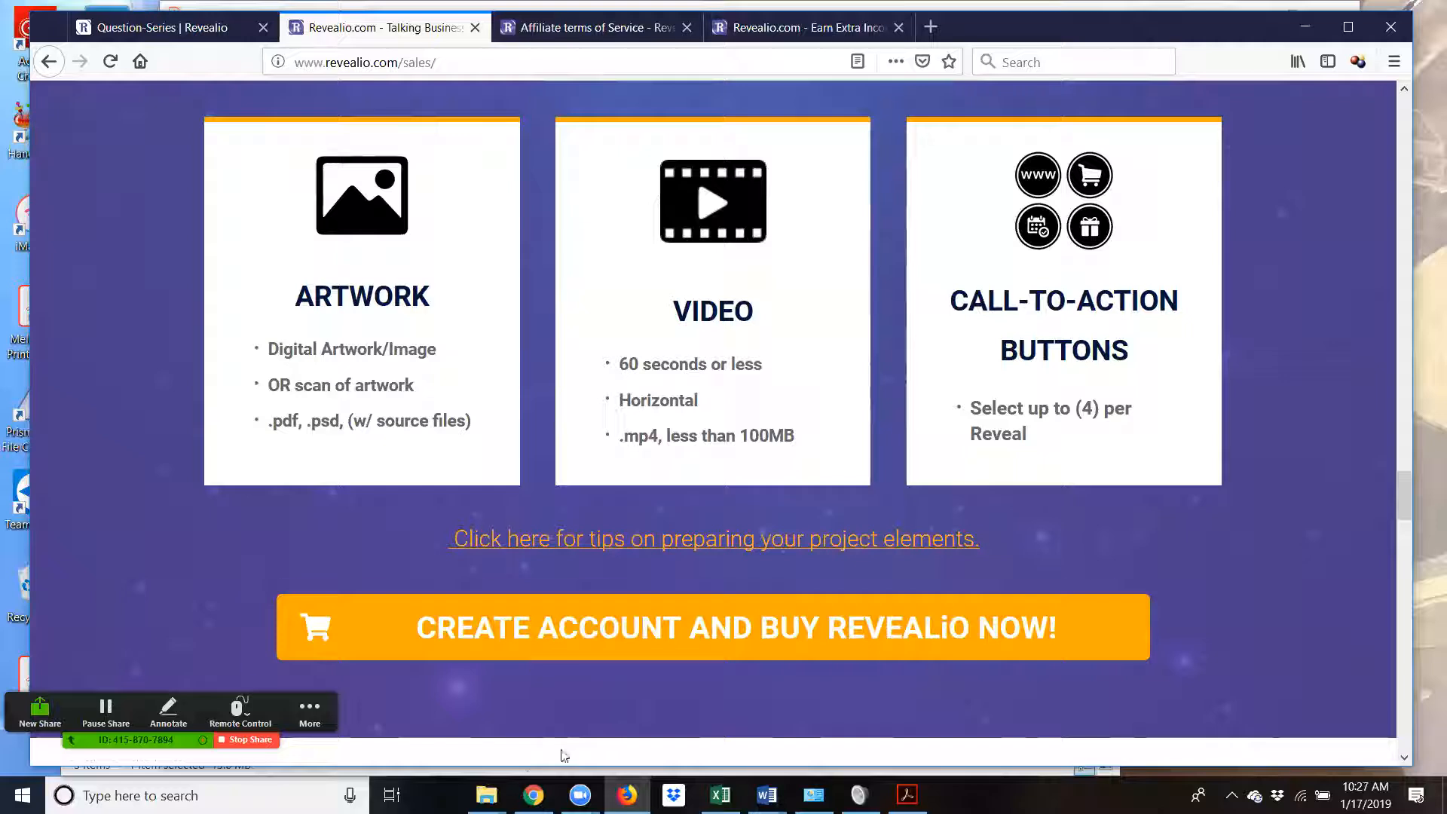
- Show the Revealio membership login tab in Chrome
left_click(533, 793)
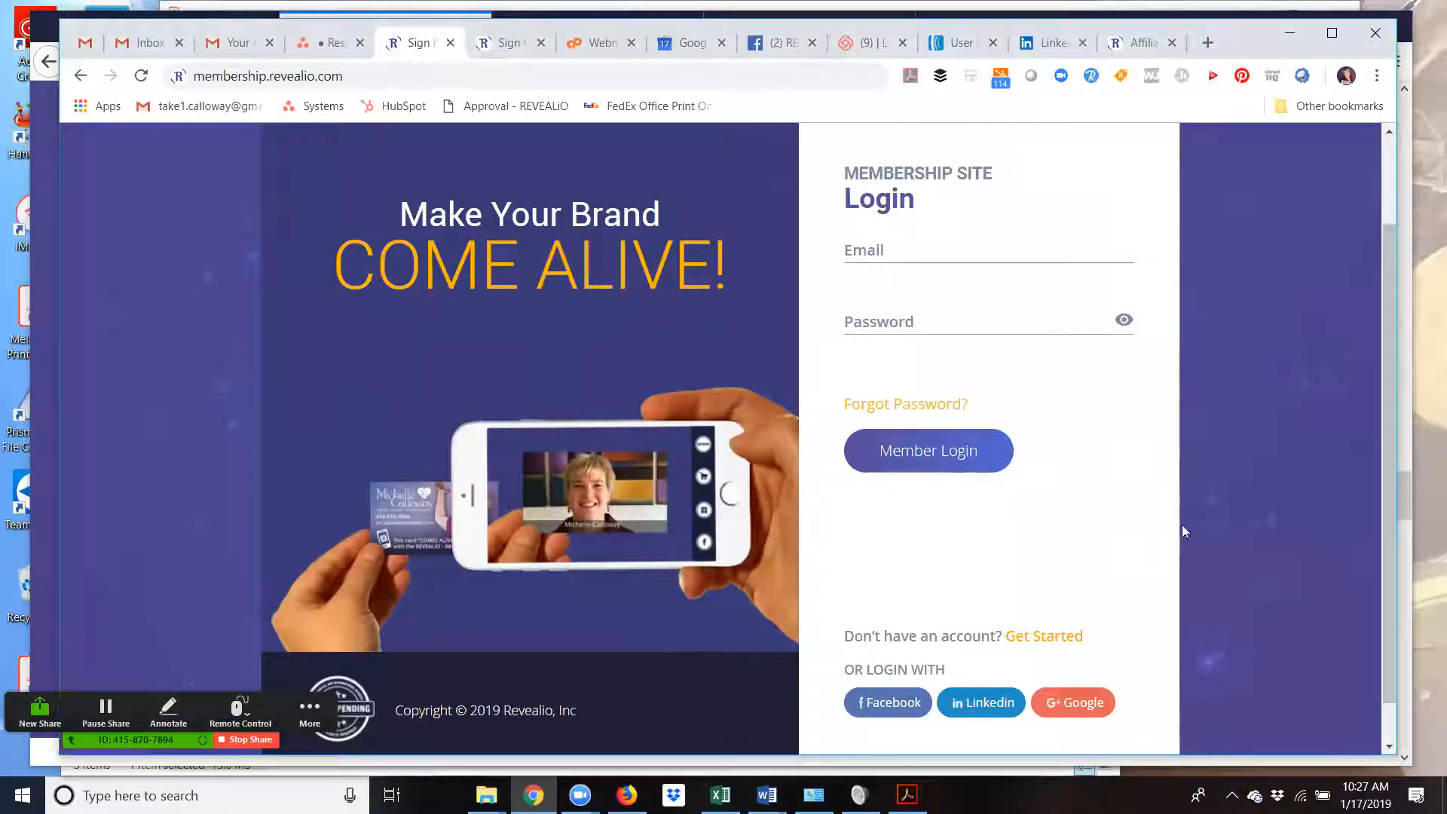
- End the Zoom screen share so the three participants' video gallery appears
left_click(240, 740)
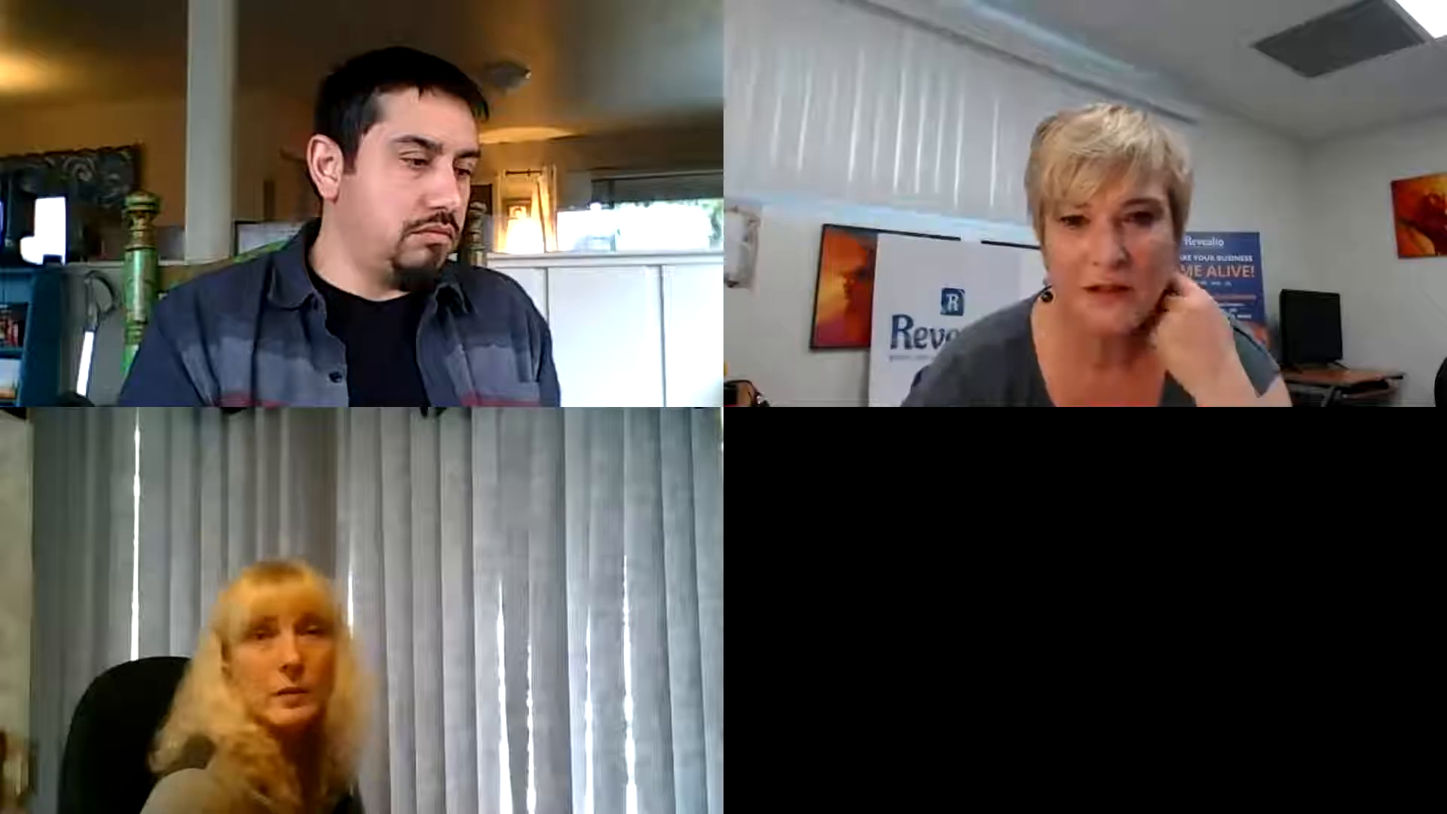